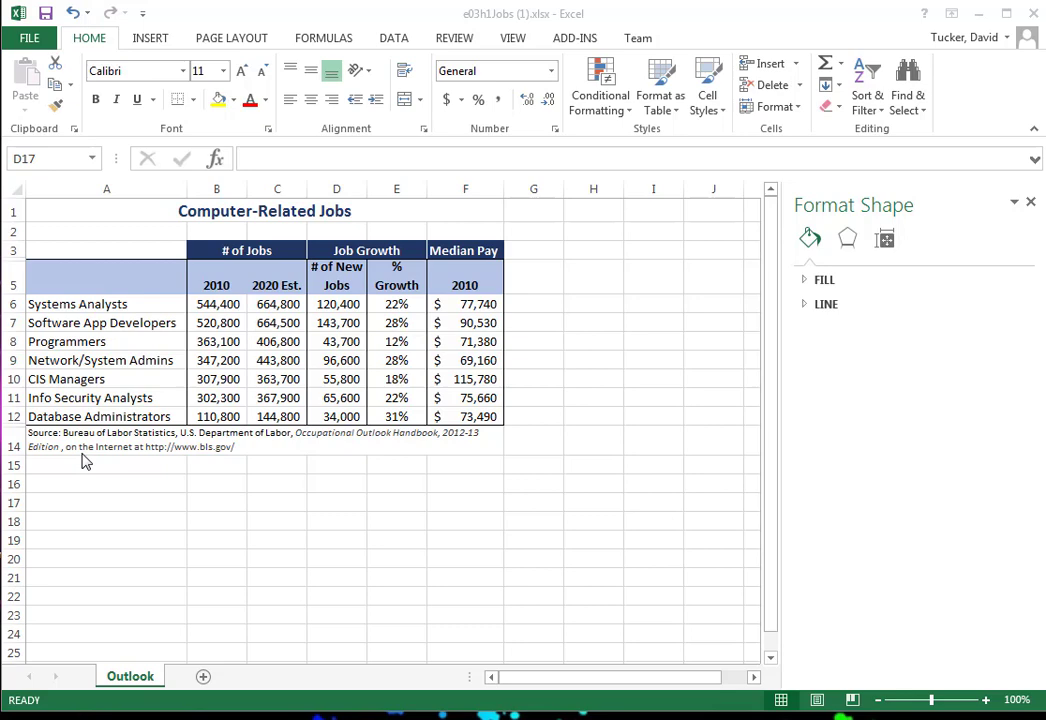
Step: Select A5:D12 and insert a Clustered Column chart from Quick Analysis
click(80, 271)
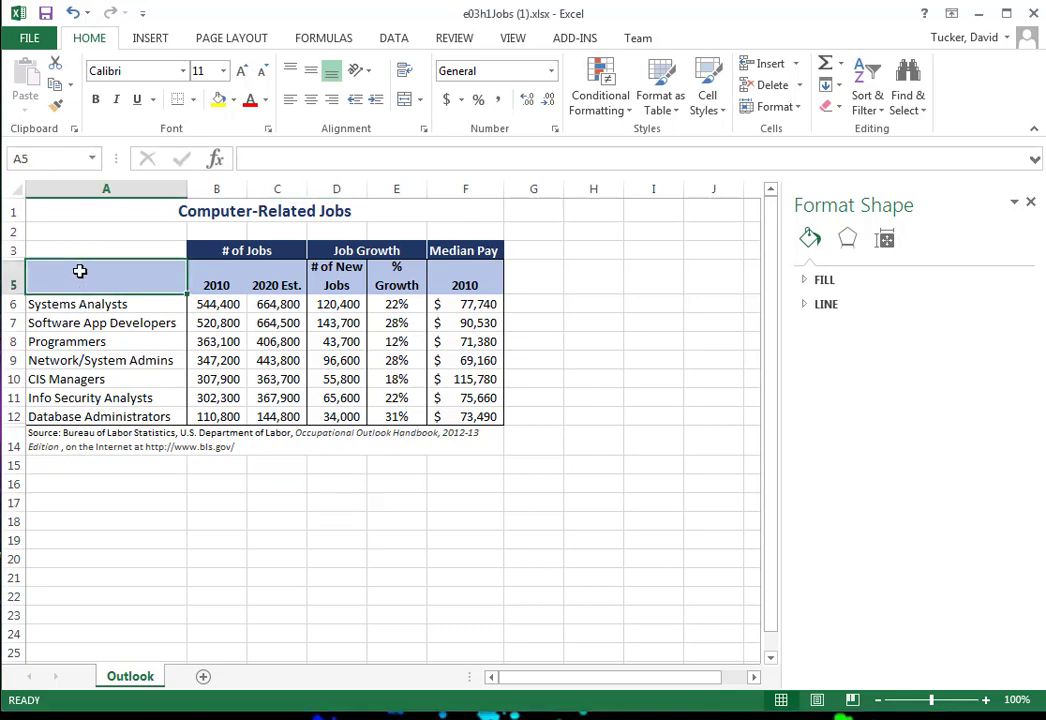
drag(80, 271, 334, 414)
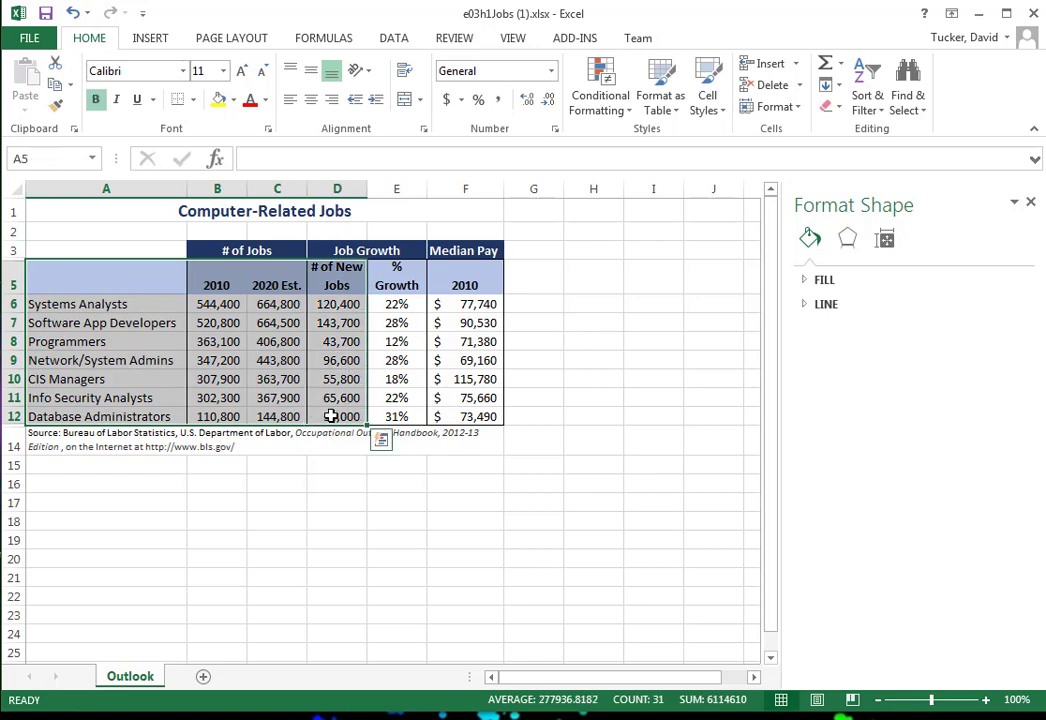
click(381, 442)
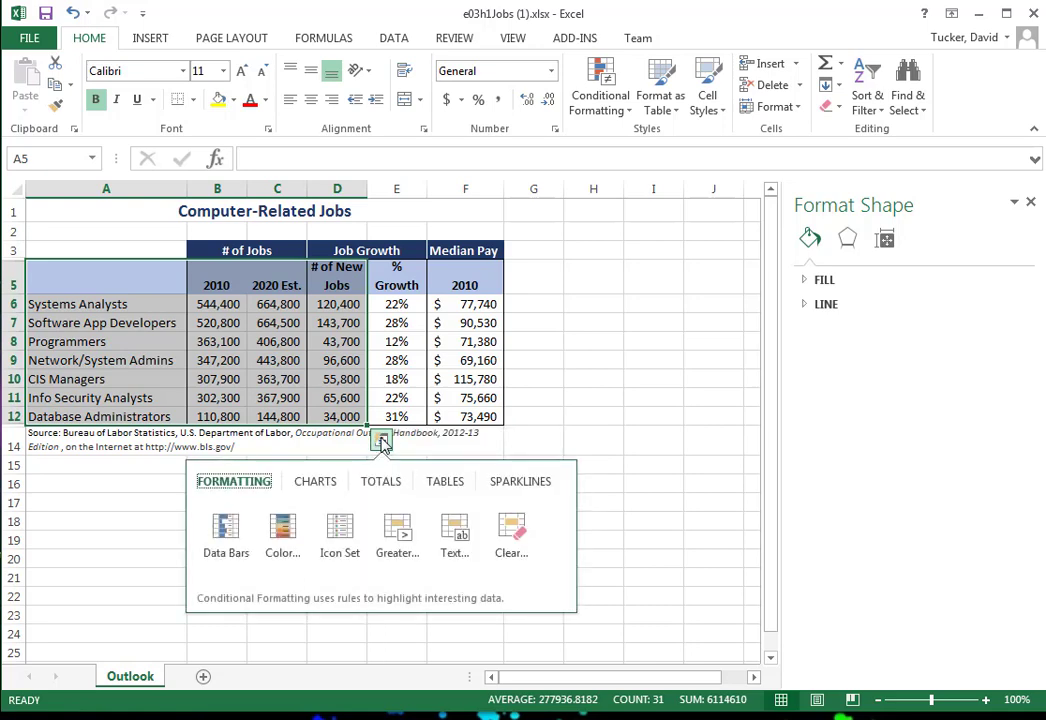
click(315, 483)
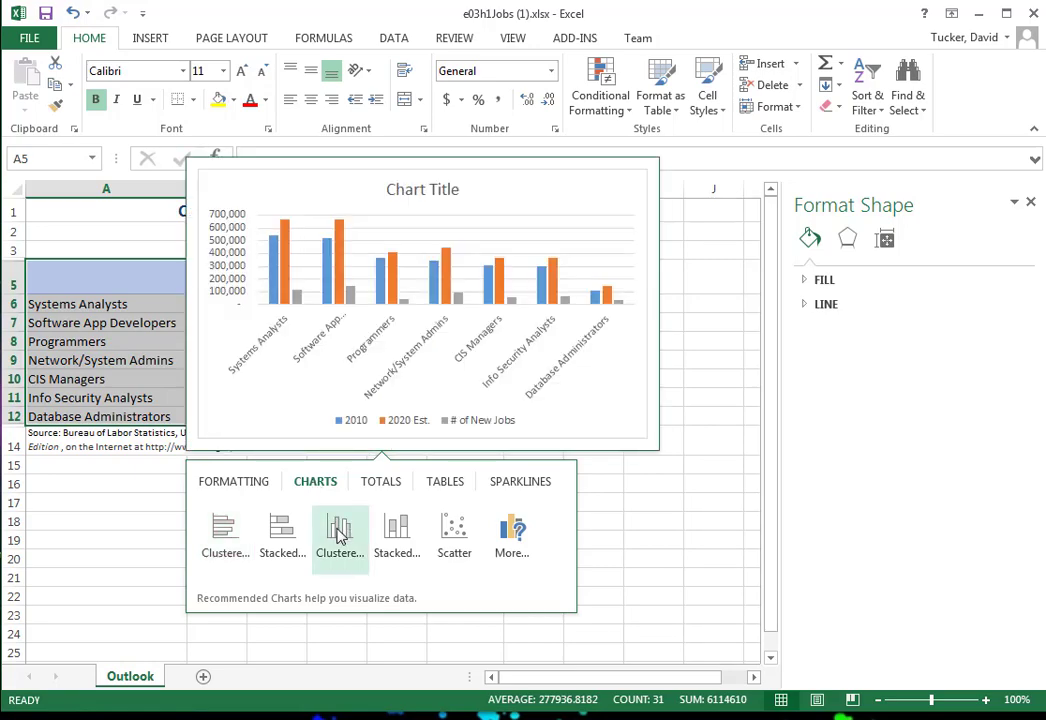
click(339, 533)
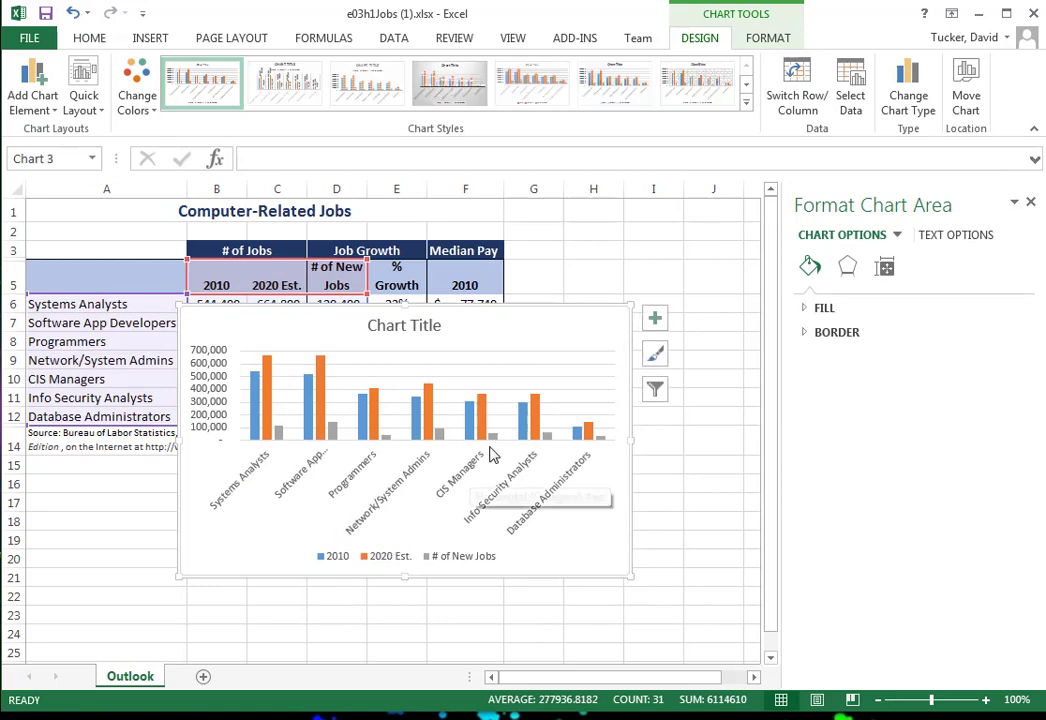
Step: Move the column chart to a new sheet named 'Column Chart', then go back to Outlook
click(962, 100)
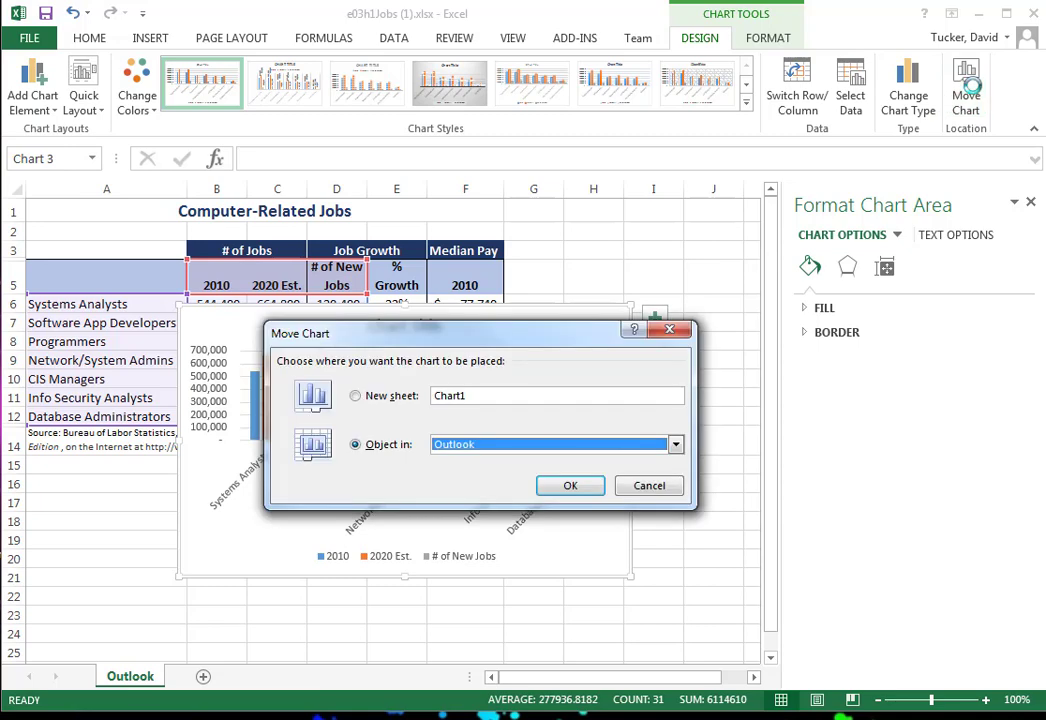
click(404, 398)
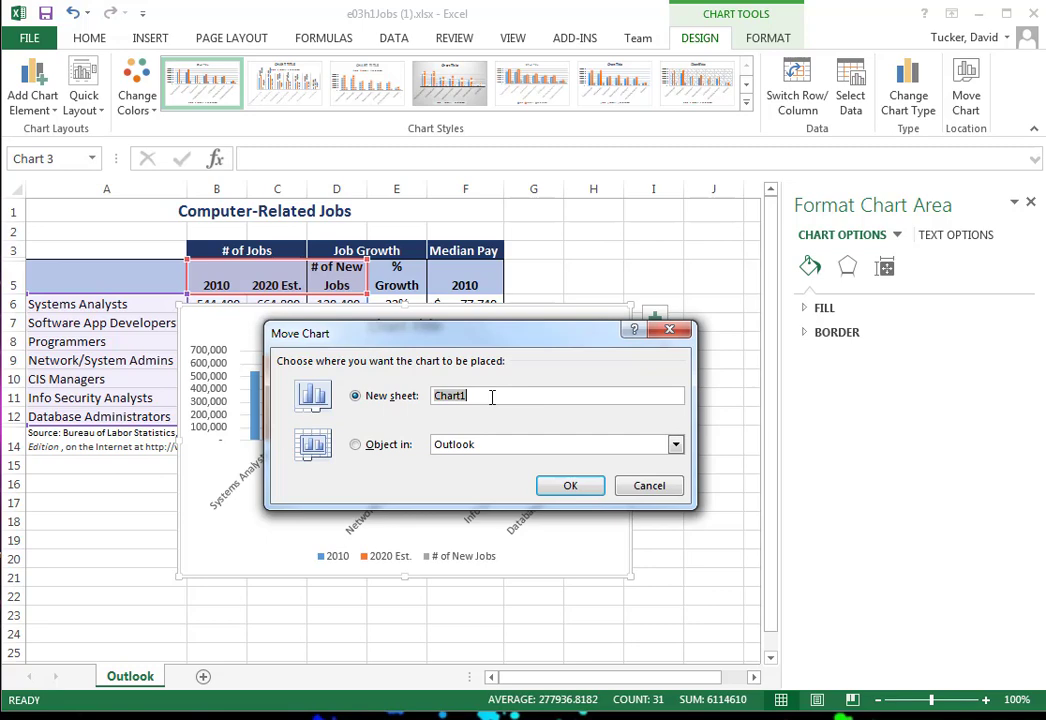
text(Column)
text( chd)
key(BackSpace)
key(BackSpace)
key(BackSpace)
text(Chart)
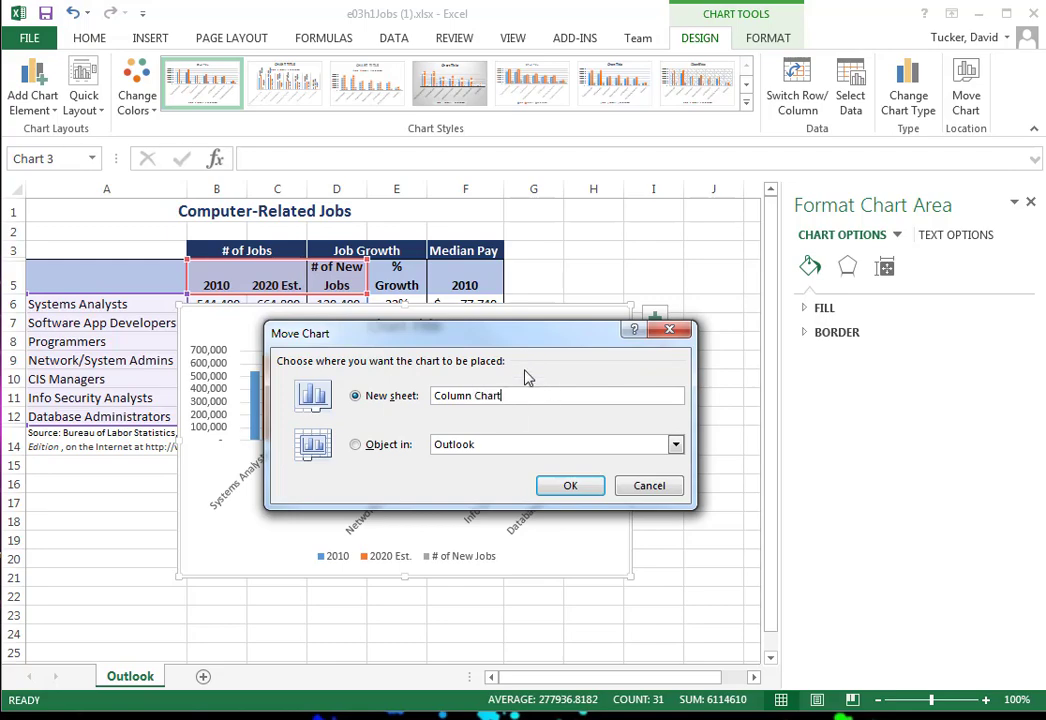
click(574, 486)
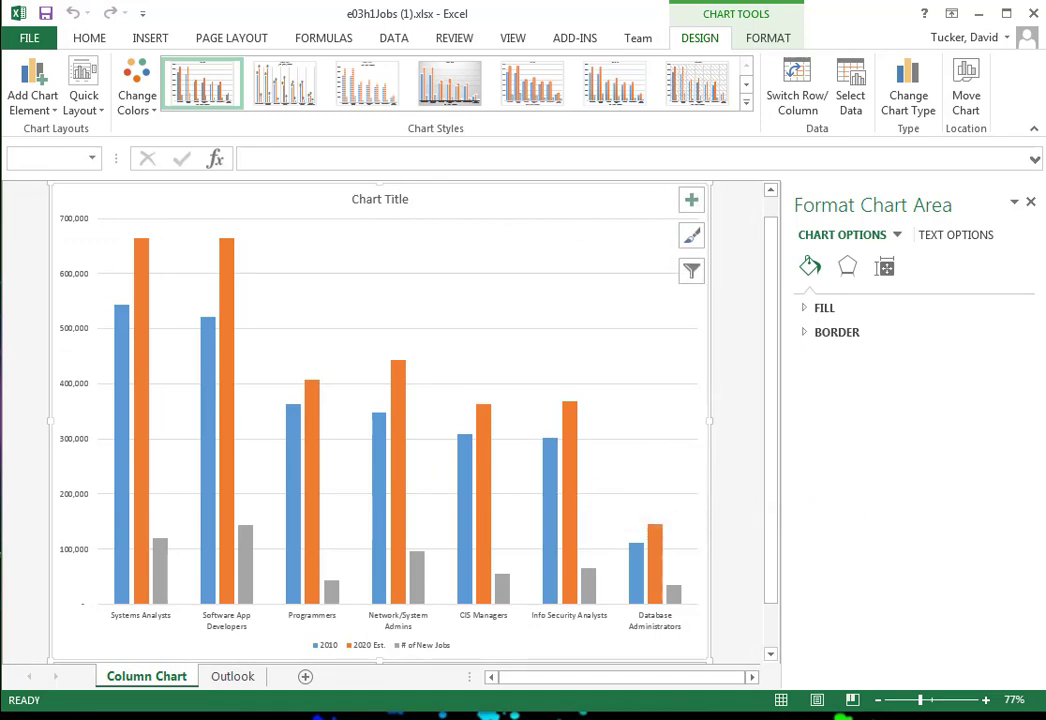
key(ctrl+Page_Down)
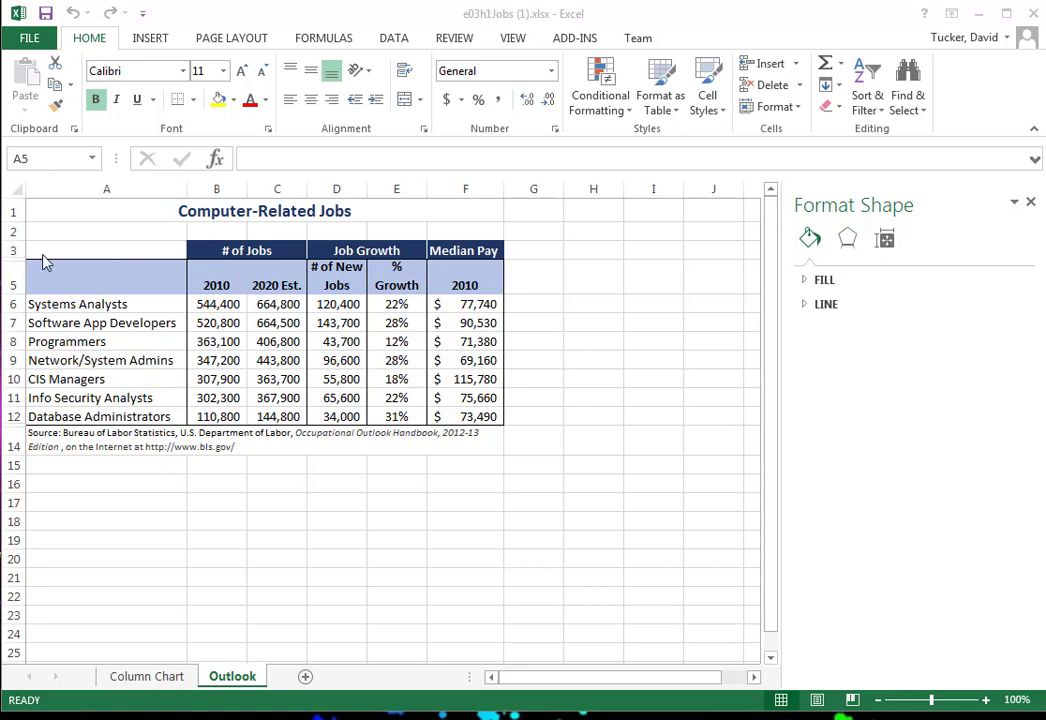
Step: Select A5:B12 together with D5:D12 (job titles, 2010, # of New Jobs)
click(79, 278)
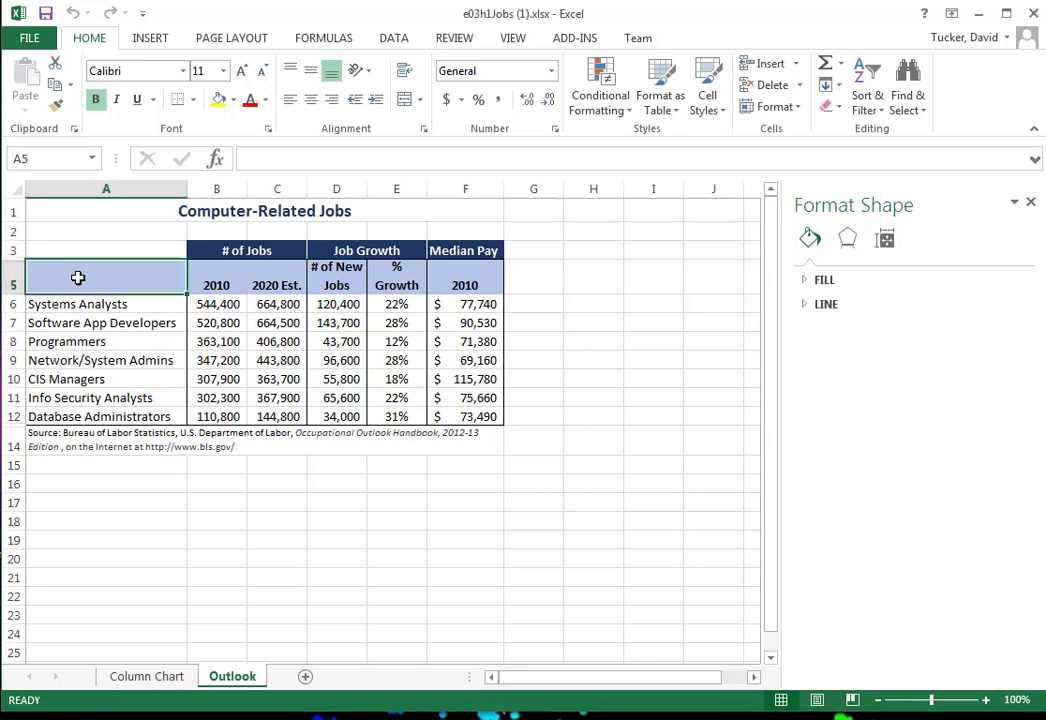
click(140, 322)
drag(128, 280, 219, 414)
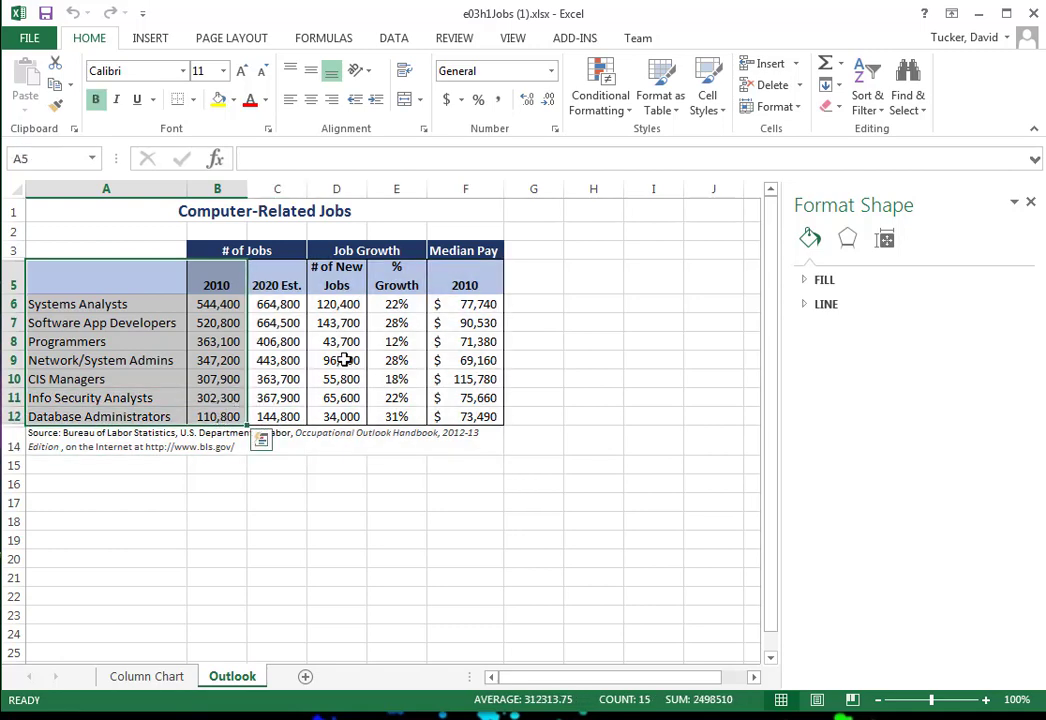
drag(338, 268, 345, 413)
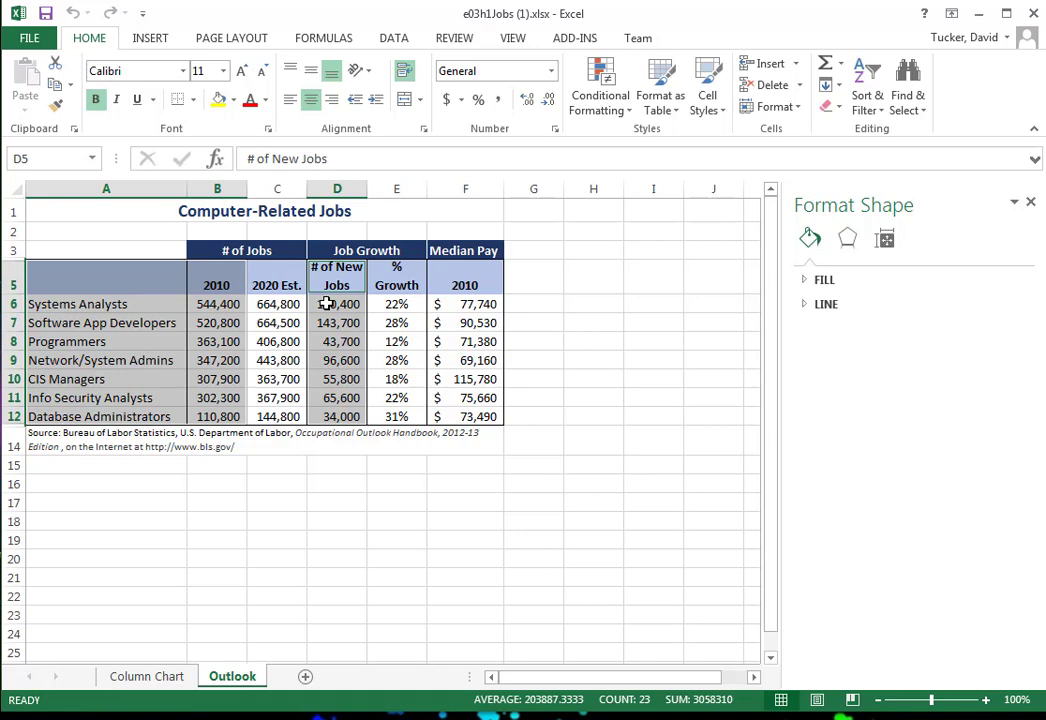
click(145, 40)
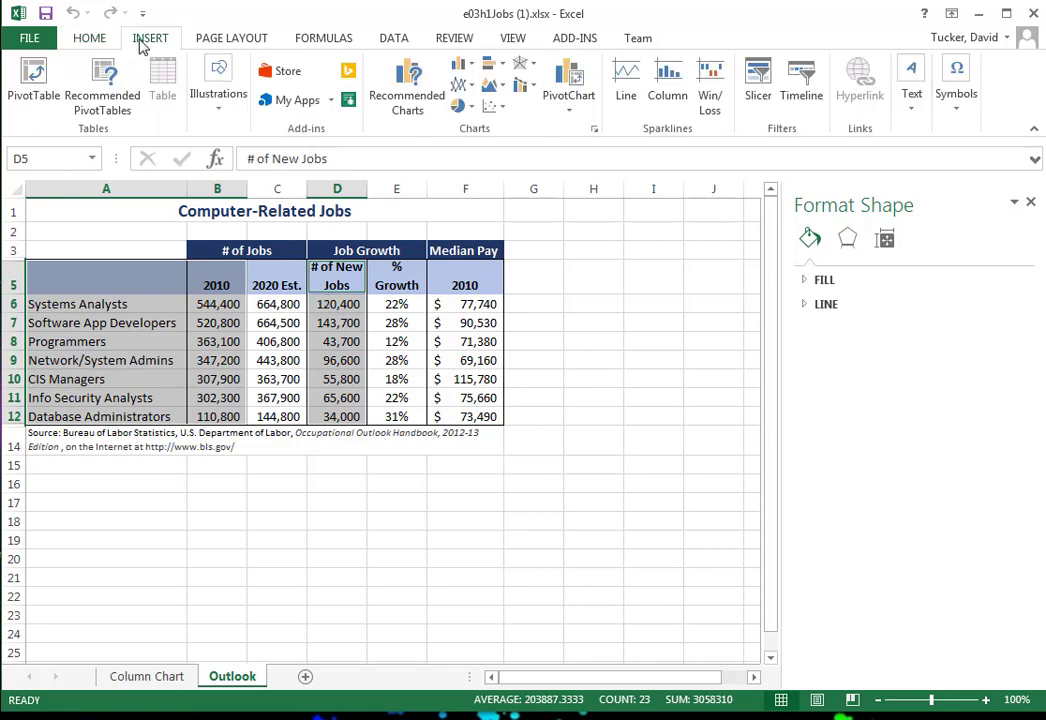
Step: Insert a Stacked Bar chart and place it below the table near row 16
click(502, 66)
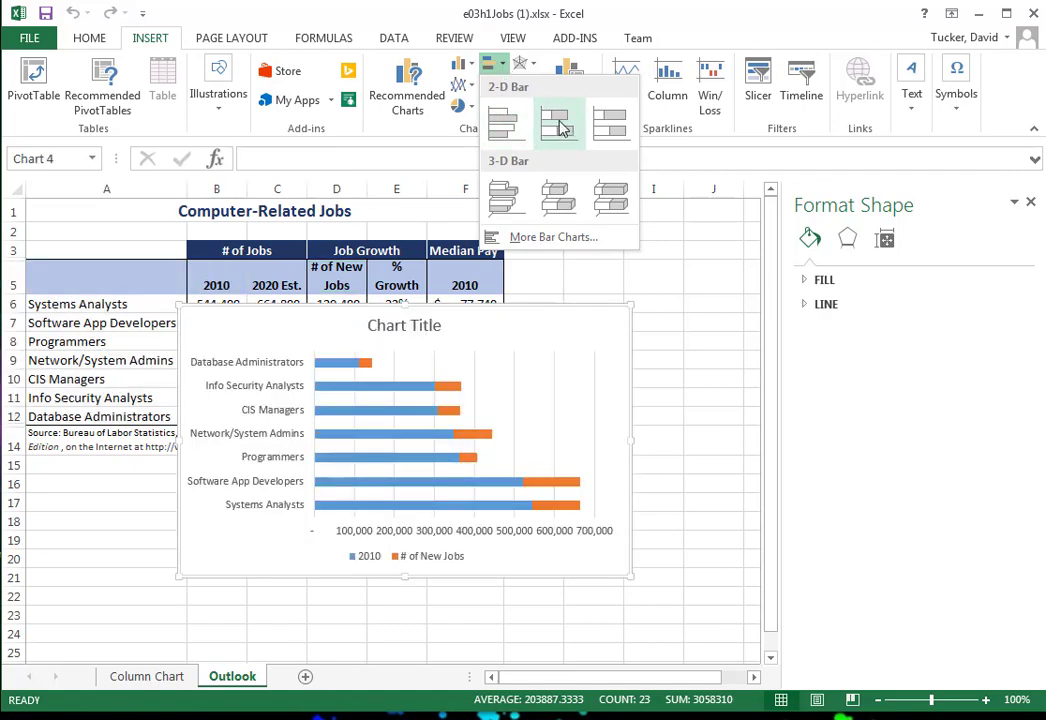
click(558, 124)
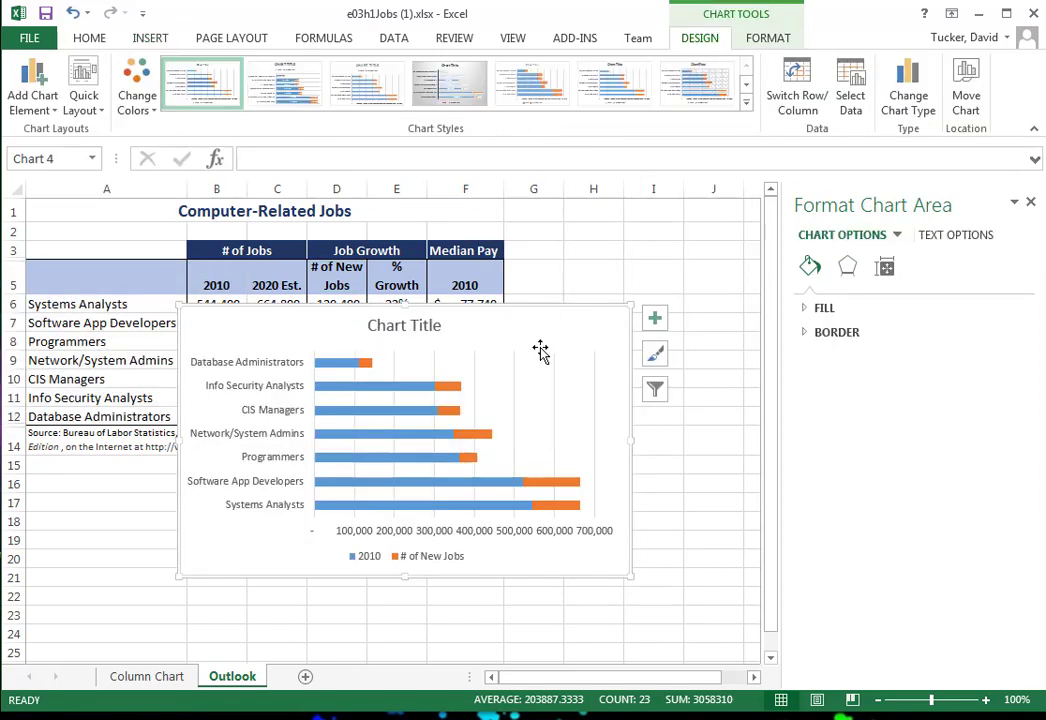
drag(528, 346, 391, 489)
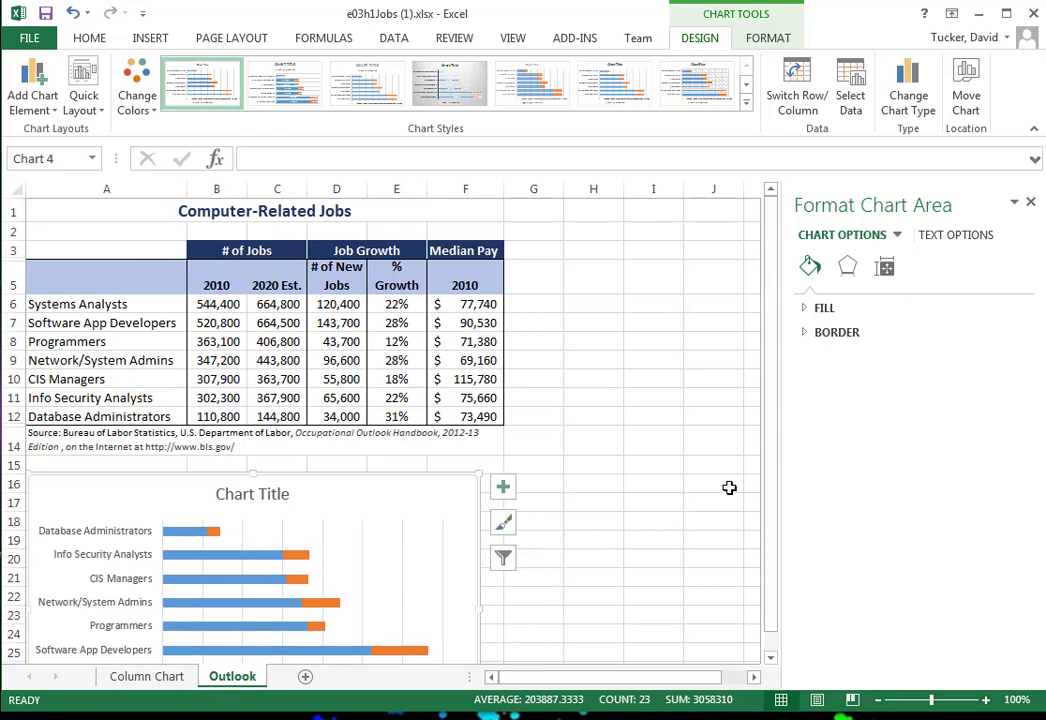
drag(775, 484, 764, 563)
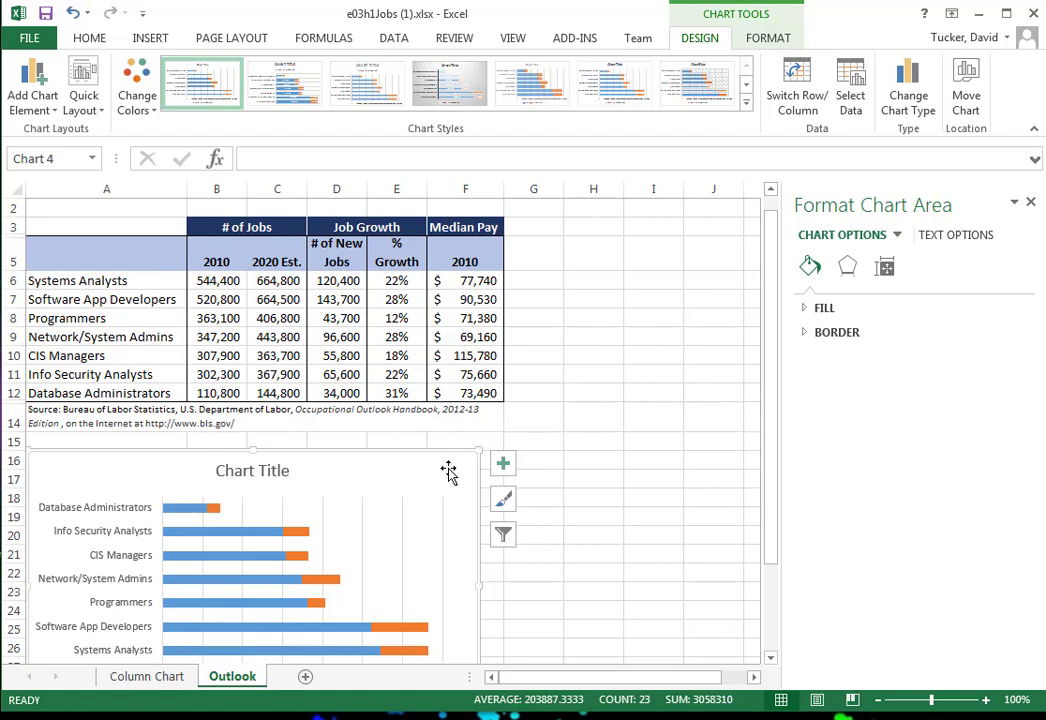
Step: Resize the bar chart to 3.6" tall by 5.4" wide
click(768, 37)
click(890, 66)
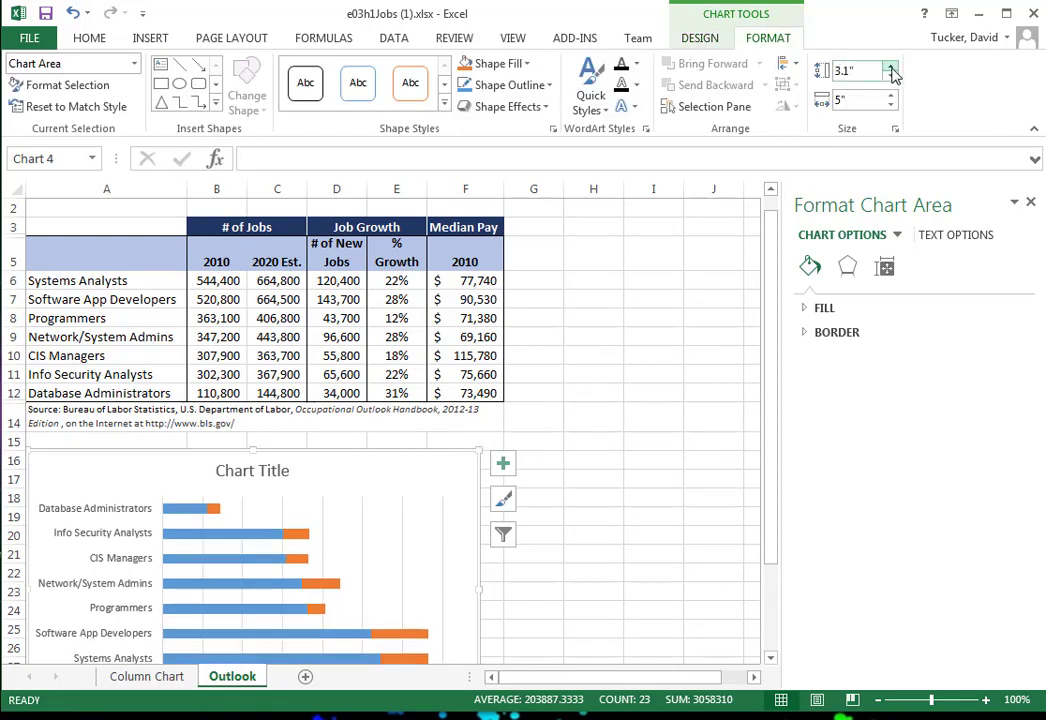
click(890, 66)
click(890, 66)
click(890, 66)
click(890, 66)
click(890, 66)
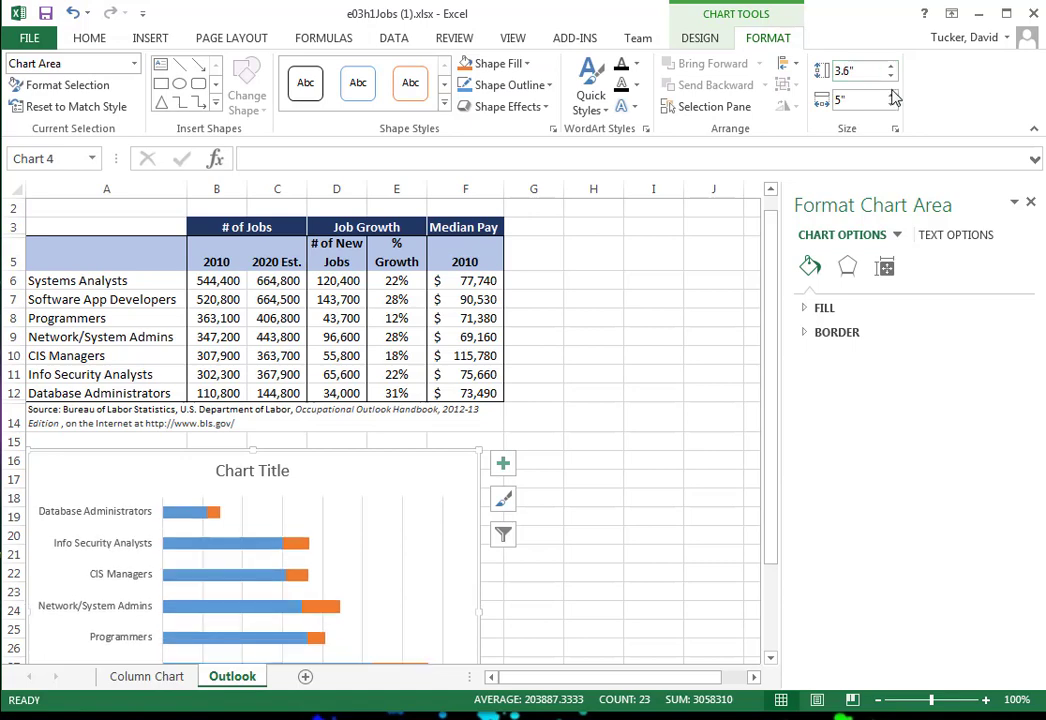
click(890, 97)
click(890, 97)
click(890, 97)
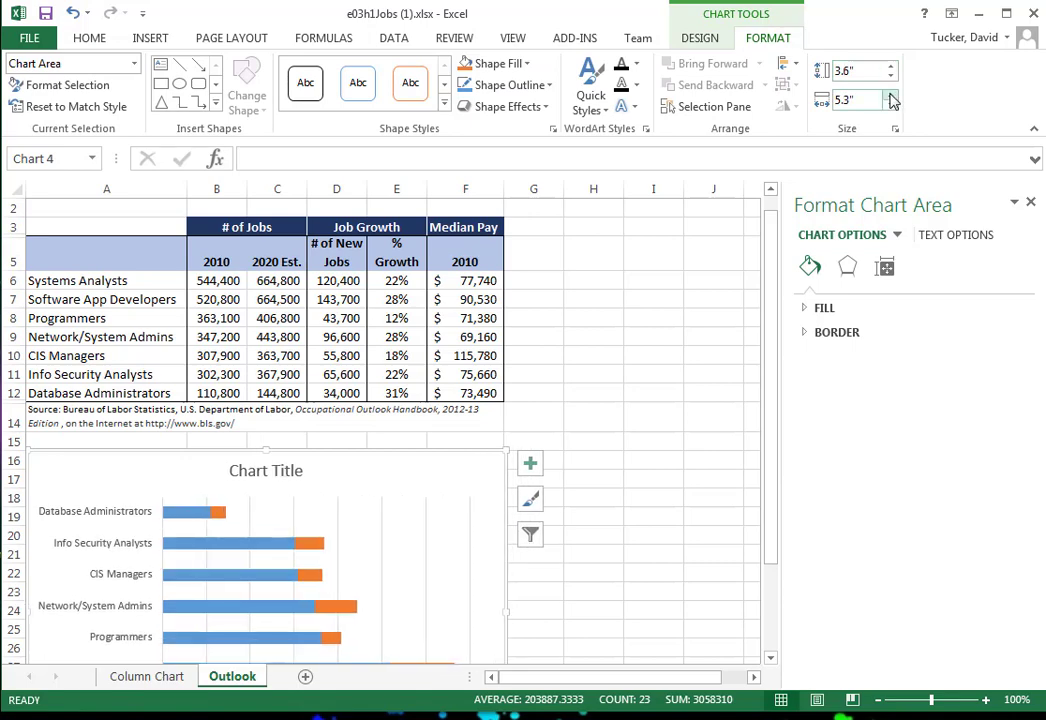
click(890, 97)
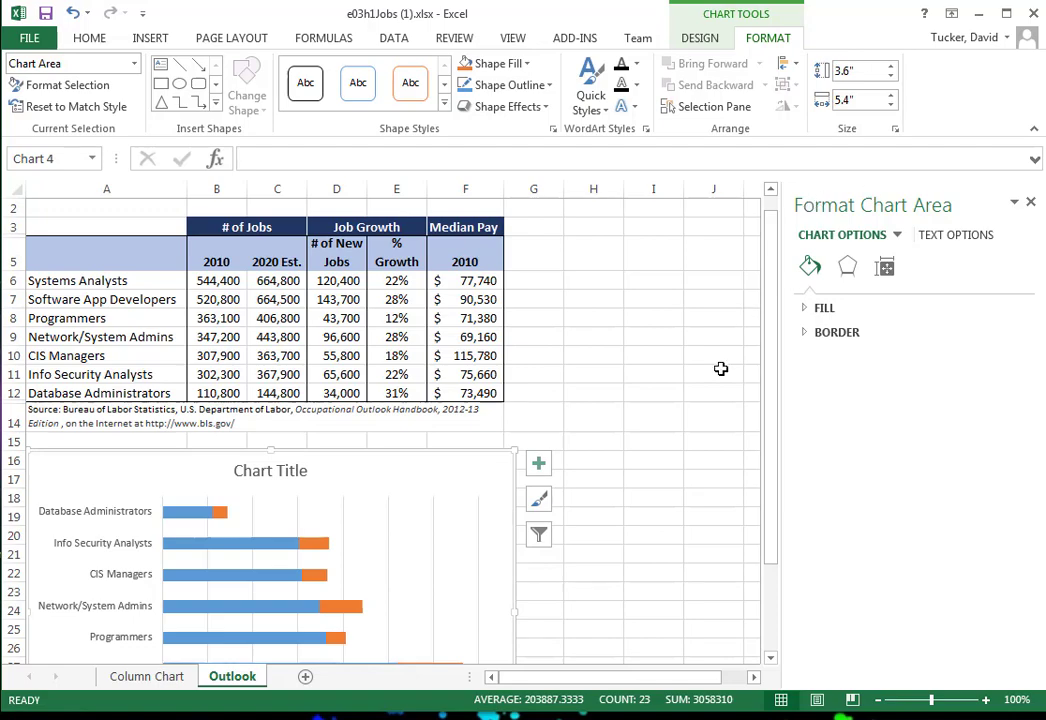
drag(768, 428, 770, 540)
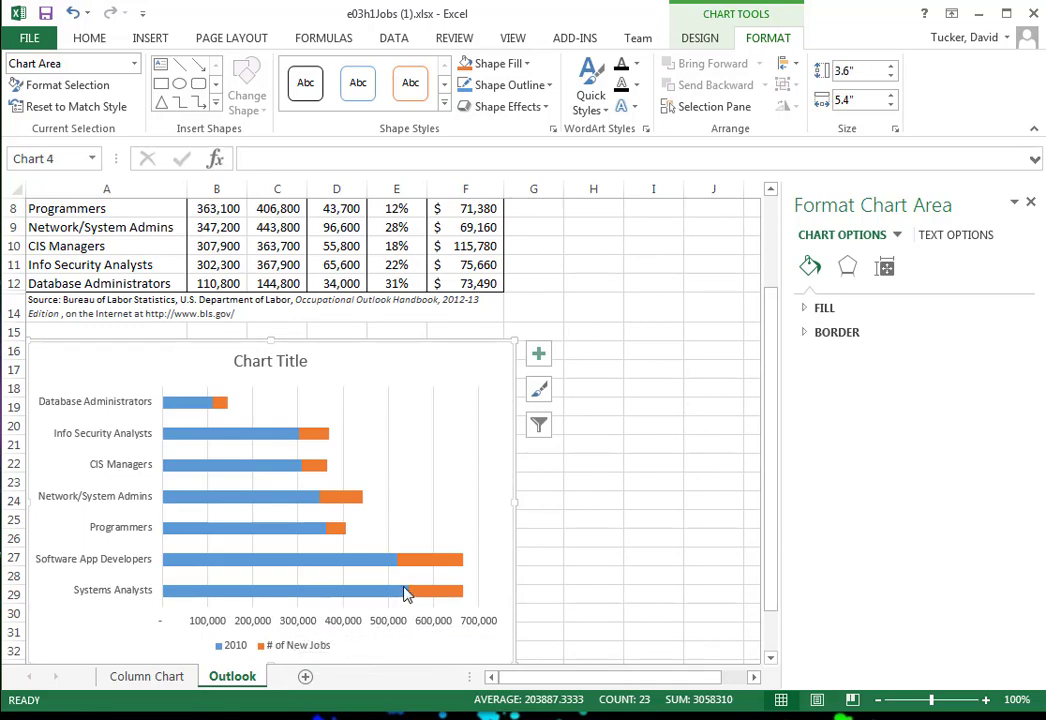
key(Escape)
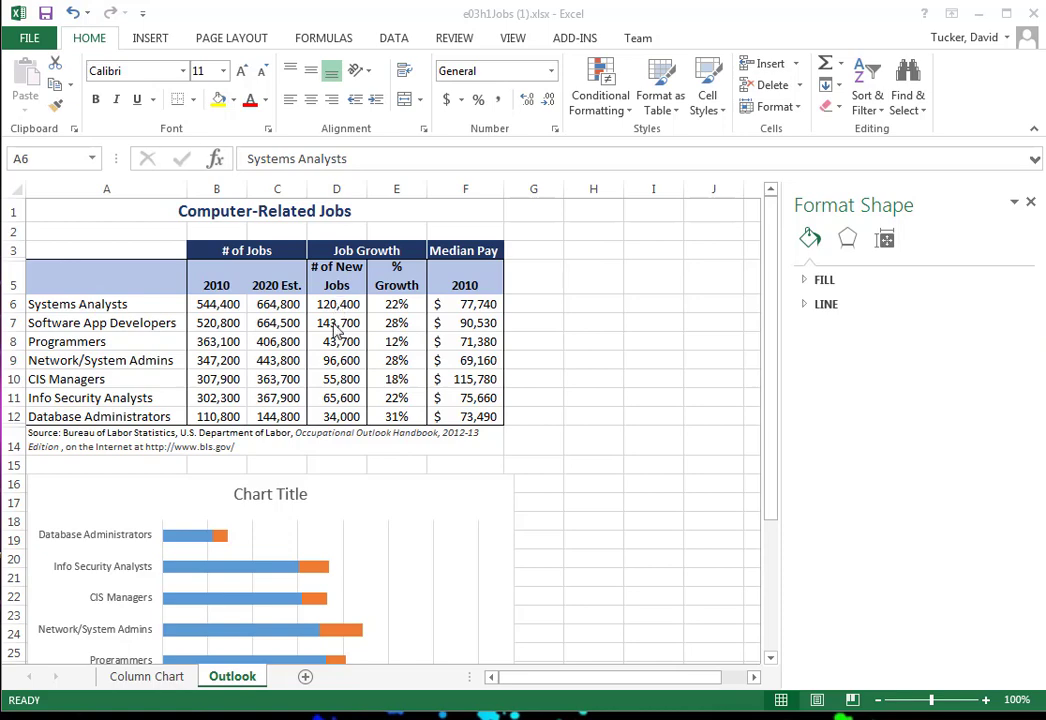
Step: Select A6:A12 with D6:D12 and insert a 2-D Pie chart of new jobs per title
click(93, 306)
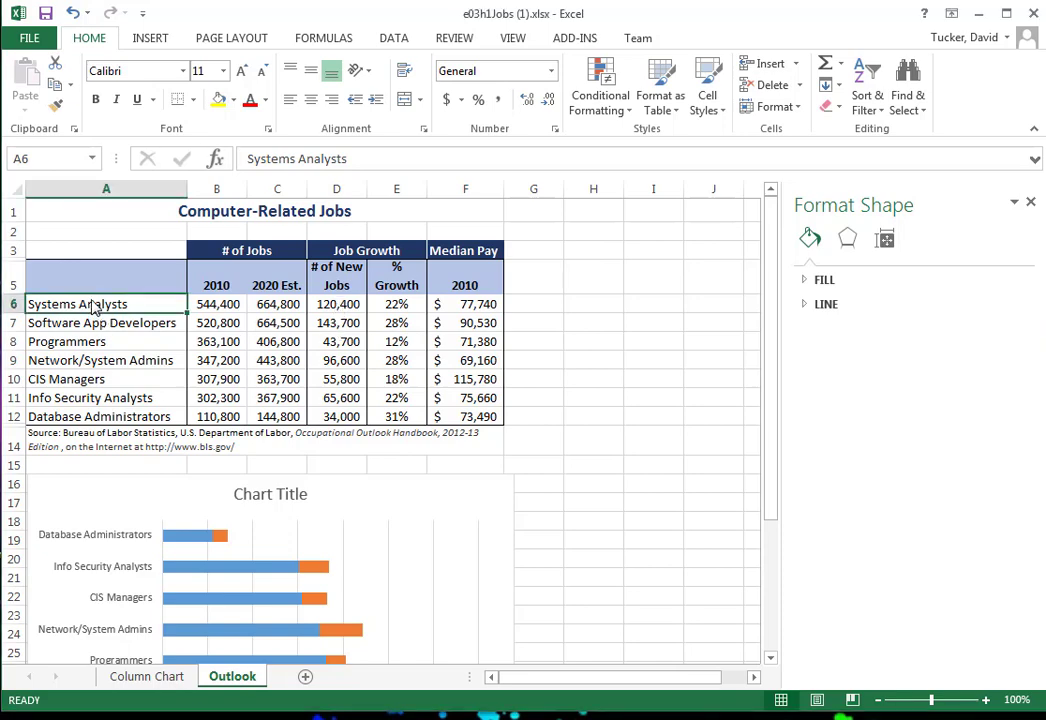
drag(93, 306, 89, 412)
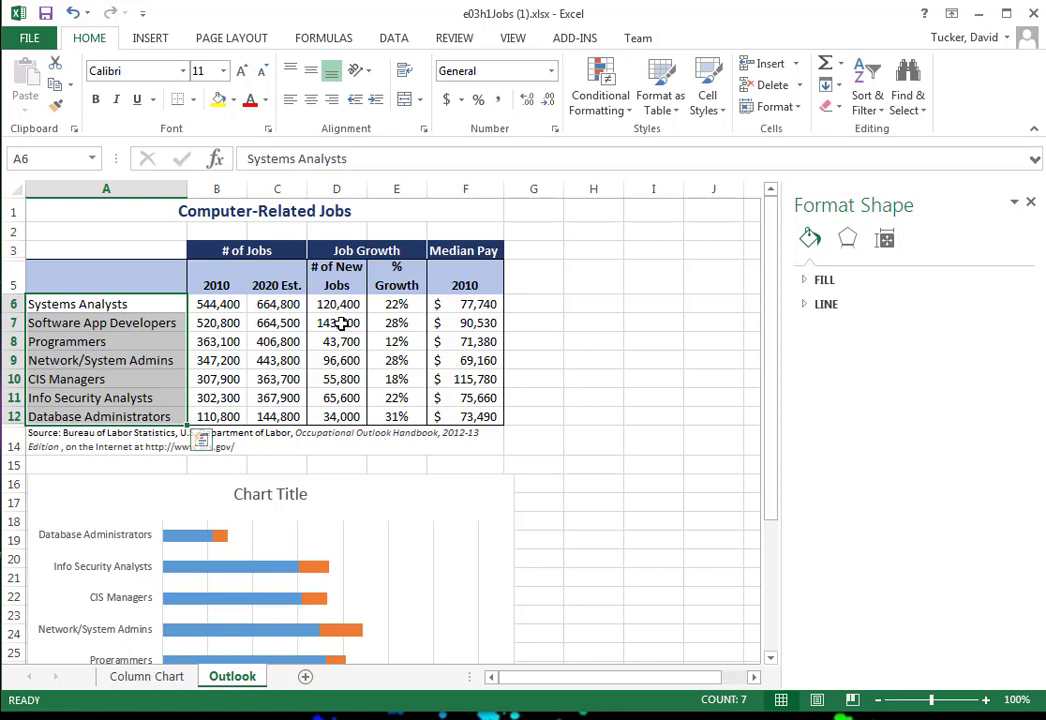
drag(346, 304, 355, 414)
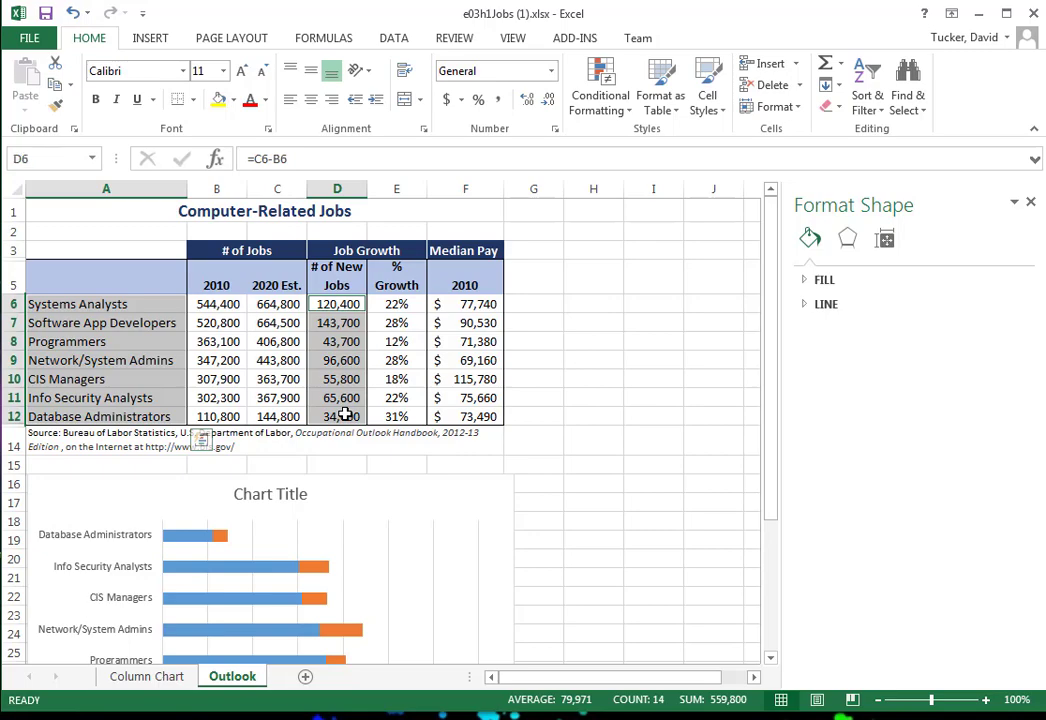
click(152, 45)
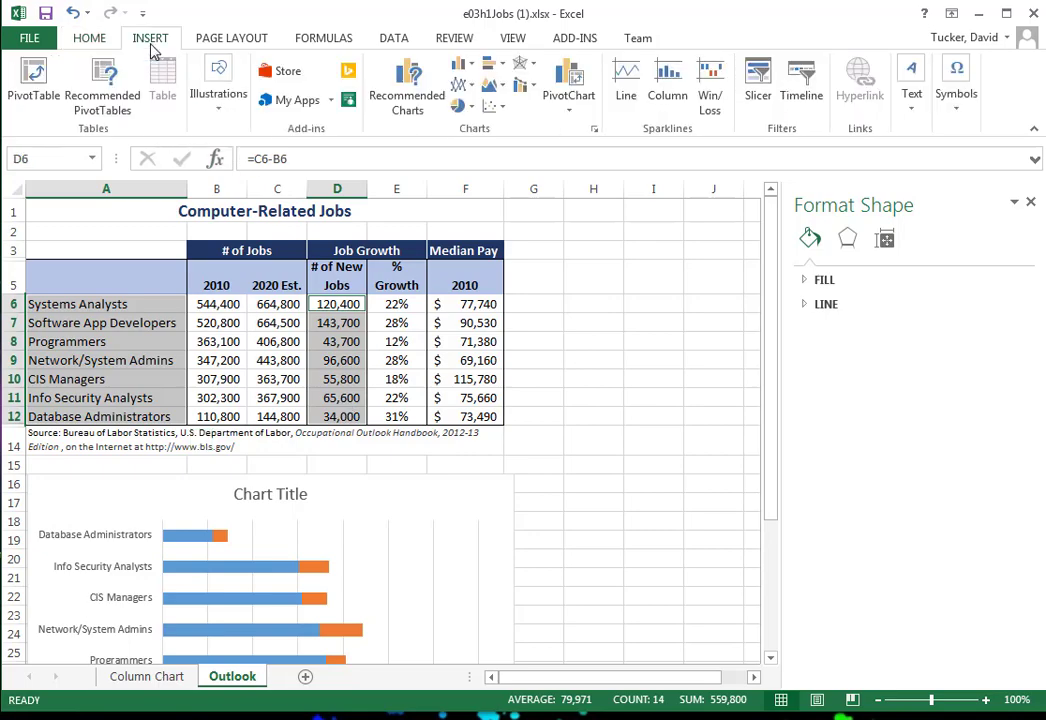
click(472, 110)
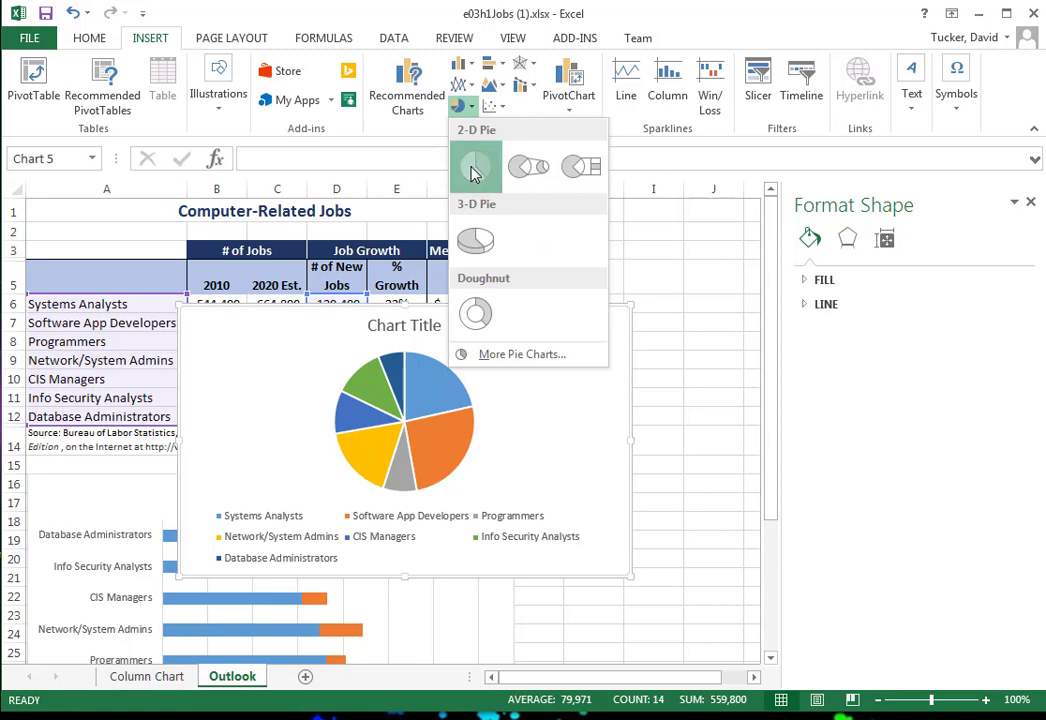
click(475, 168)
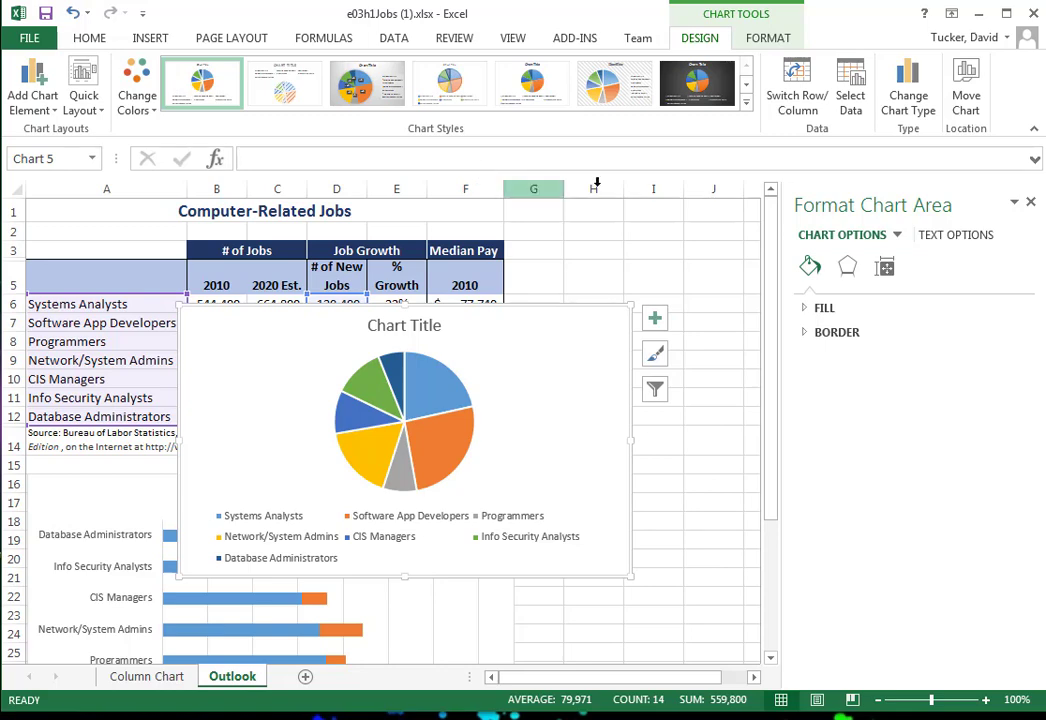
Step: Move the pie chart to a new sheet named 'Pie Chart', then go back to Outlook
click(965, 103)
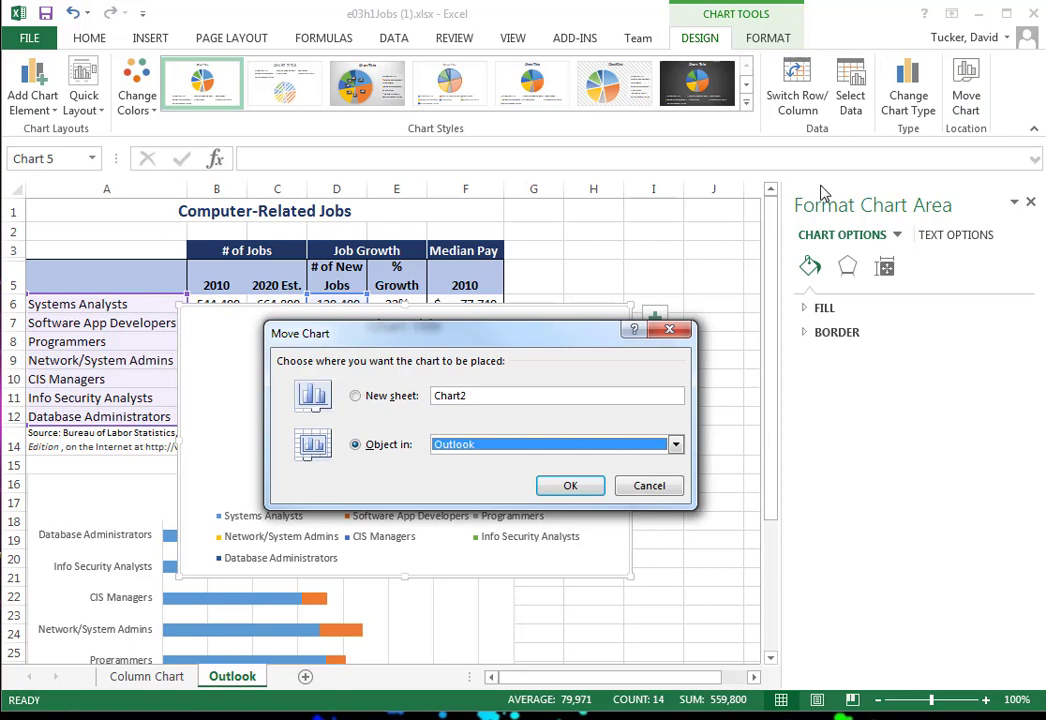
click(392, 396)
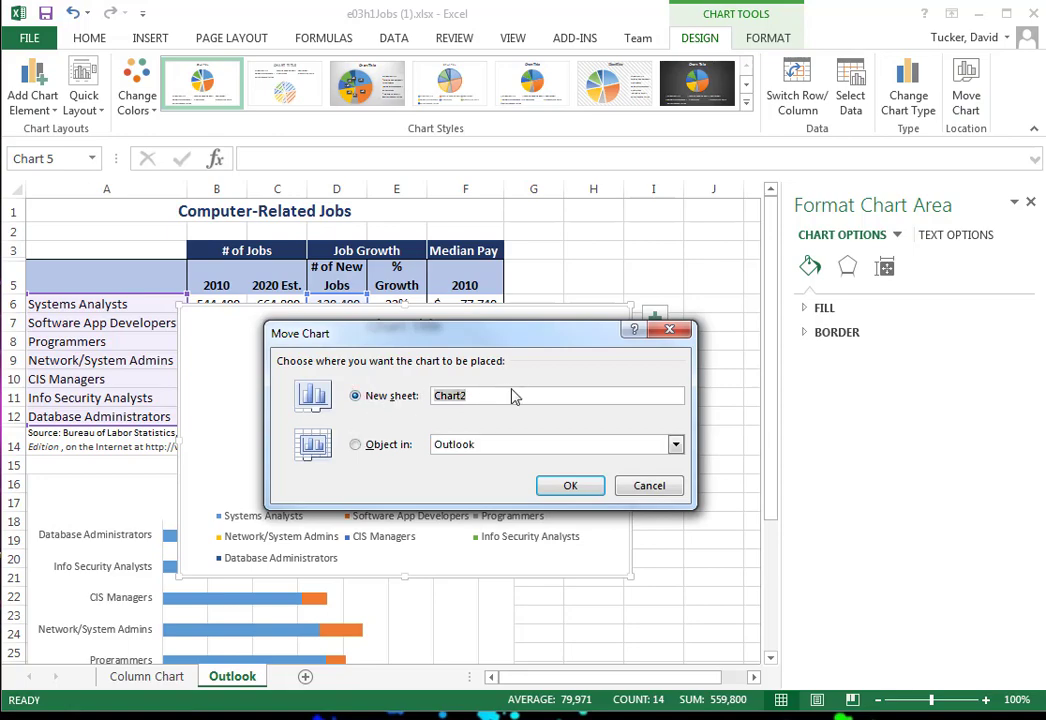
text(Pie Chart)
click(575, 490)
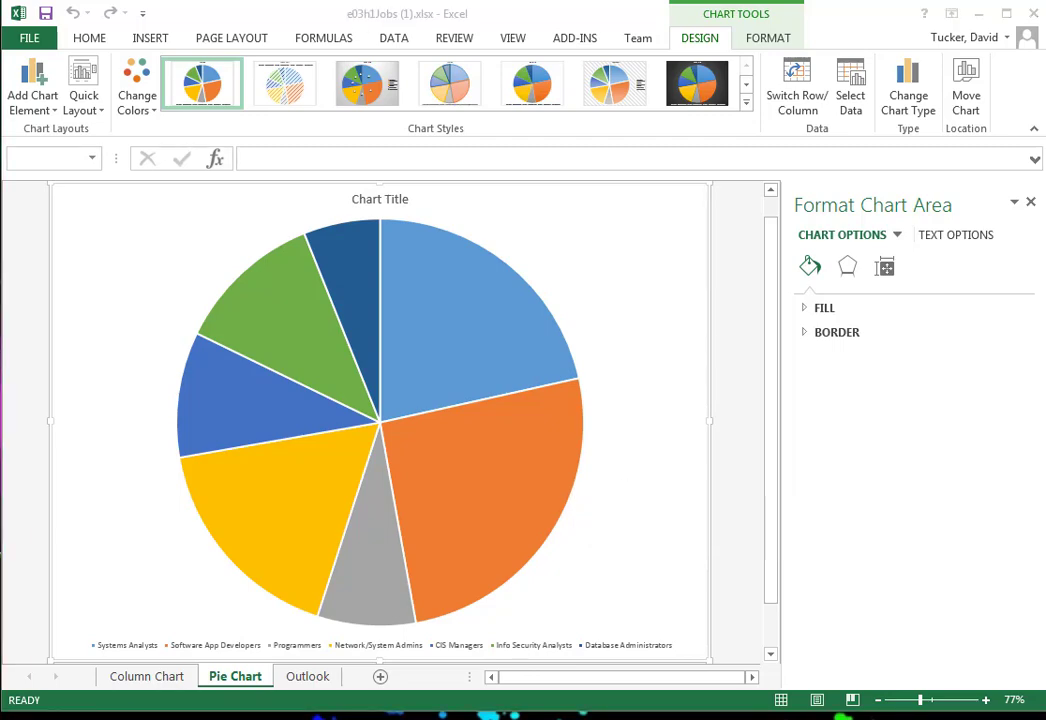
key(ctrl+Page_Down)
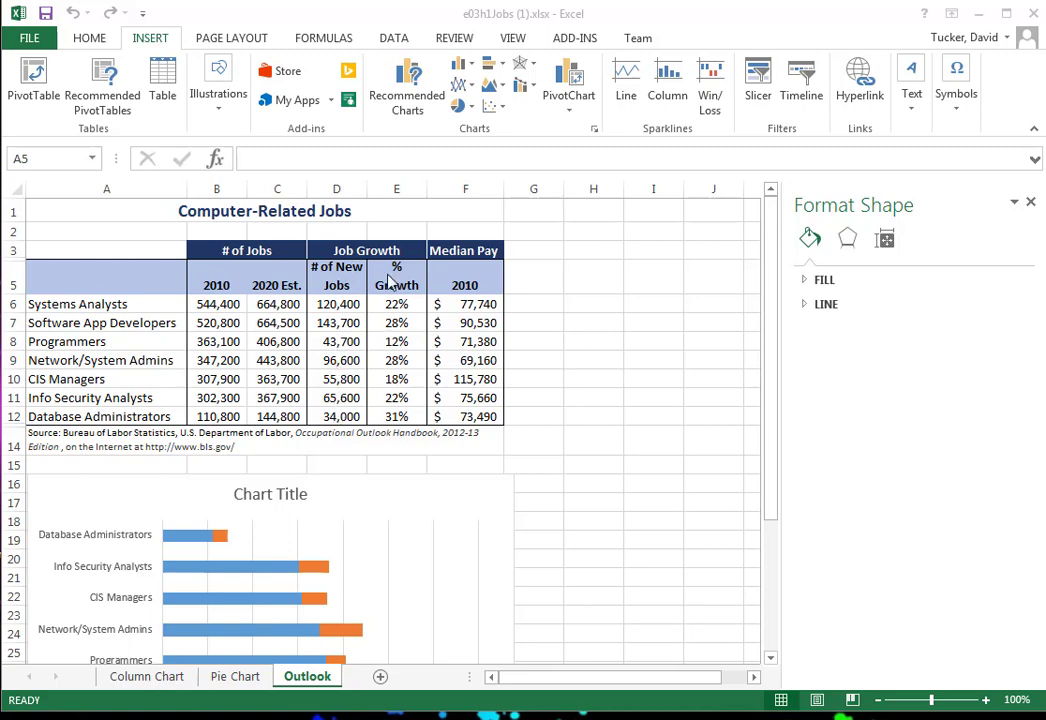
Step: Select job titles A6:A12 plus the # of New Jobs and % Growth figures in D6:E12
click(92, 295)
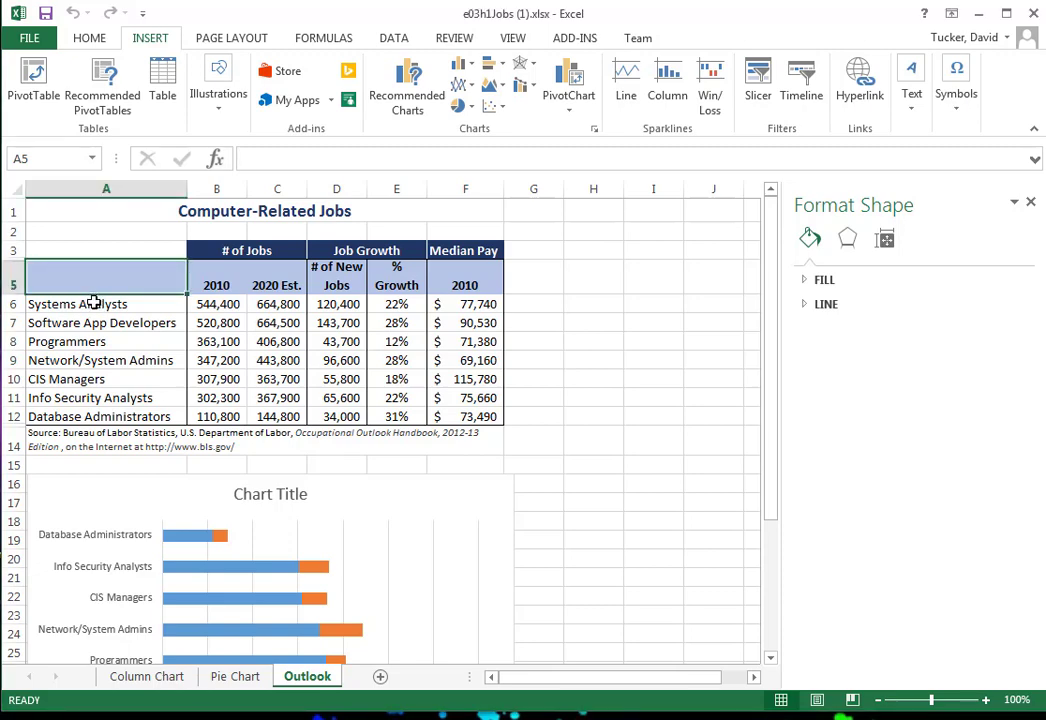
drag(92, 302, 92, 422)
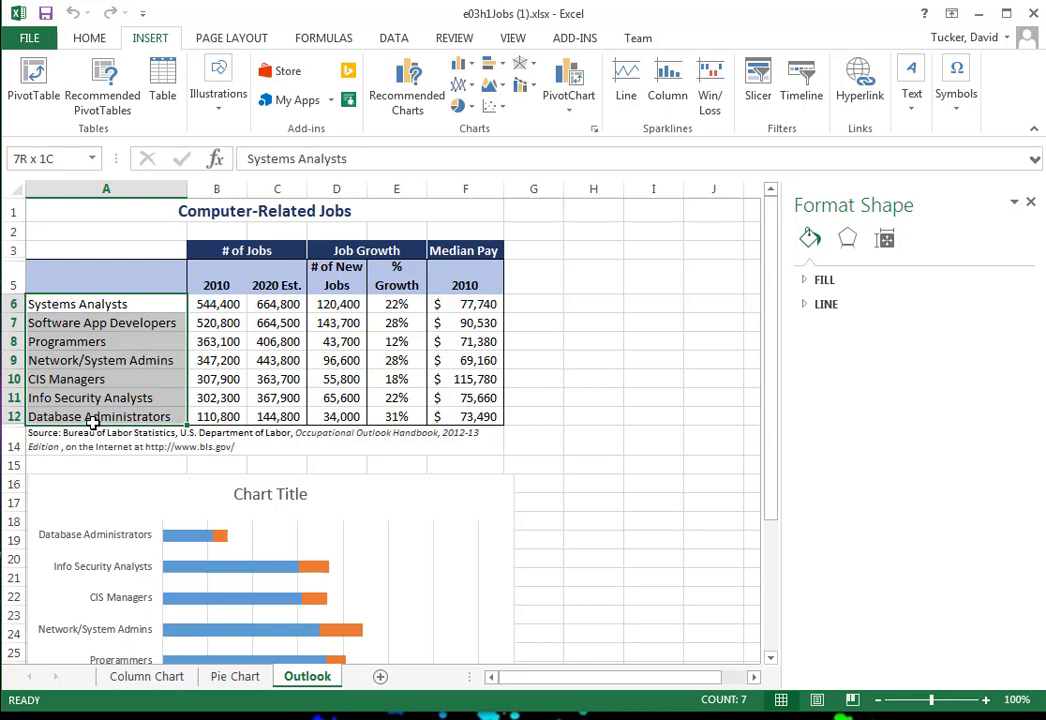
drag(92, 422, 92, 422)
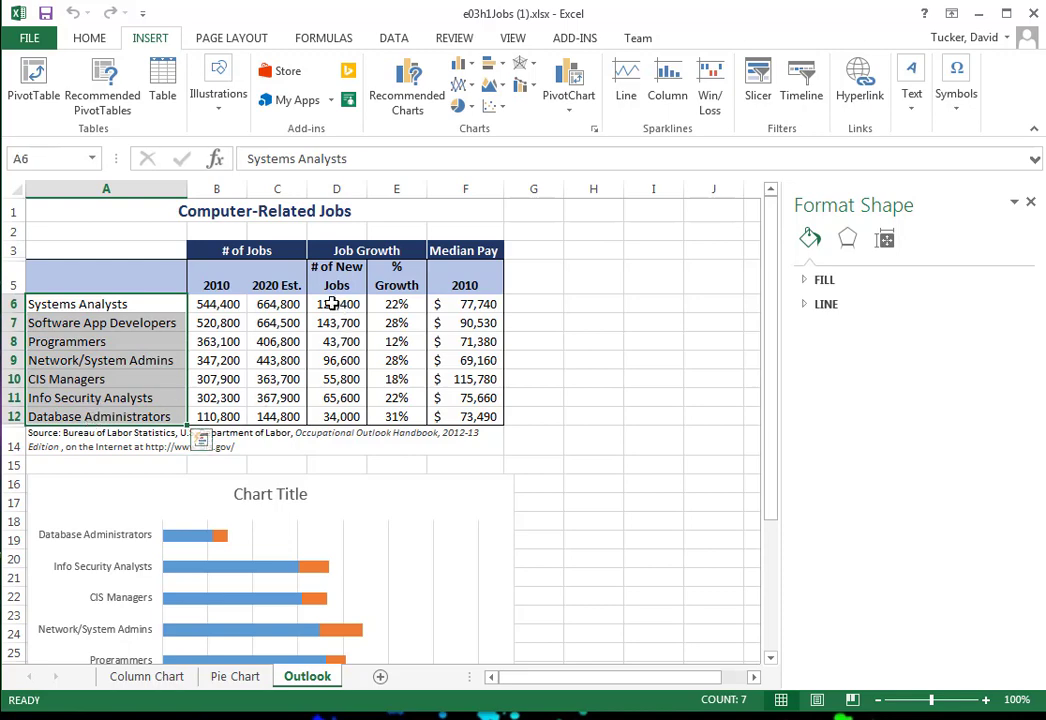
ctrl+drag(332, 304, 404, 416)
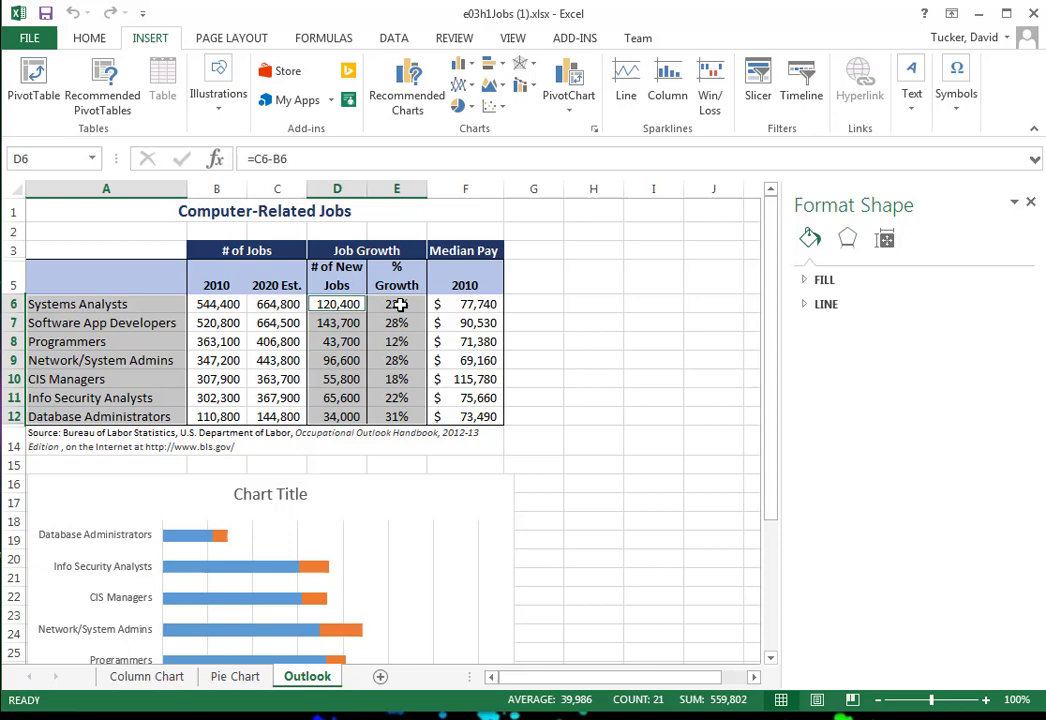
Step: Insert a Clustered Column – Line on Secondary Axis combo chart
click(535, 89)
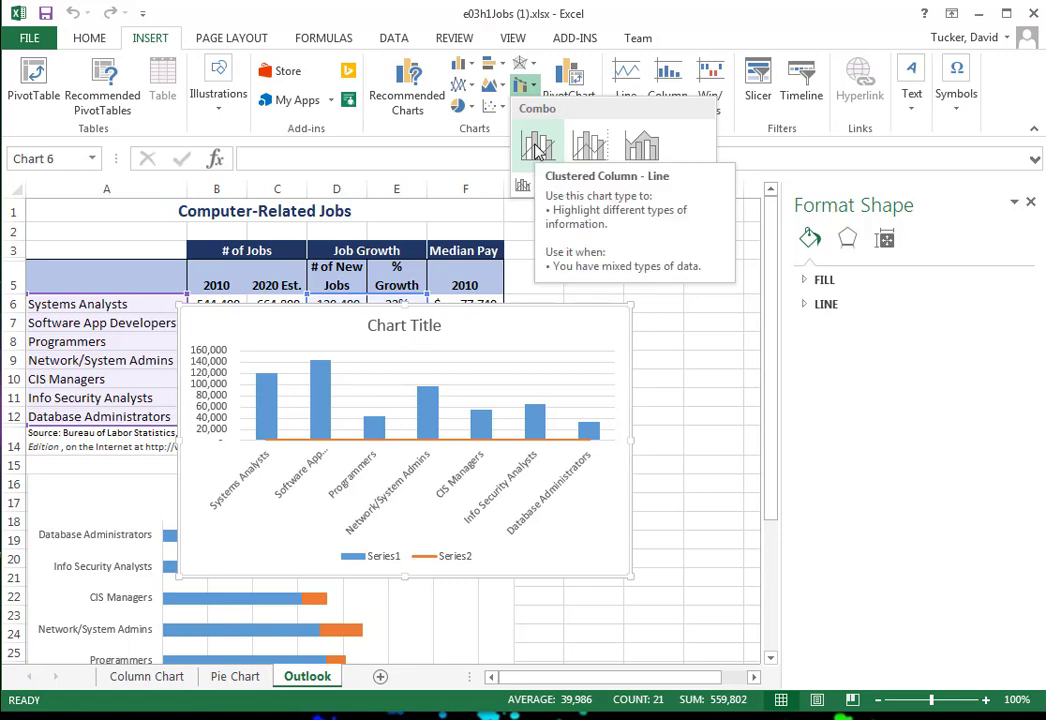
click(596, 150)
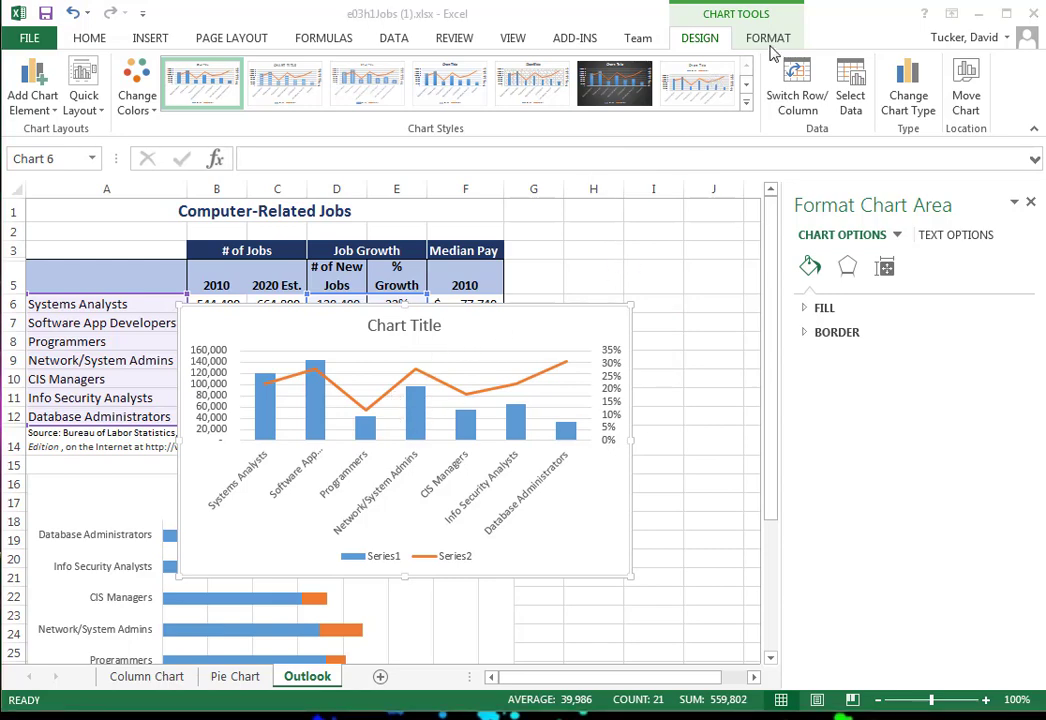
Step: Move the combo chart to a new sheet named 'Combo Chart'
click(966, 95)
click(405, 396)
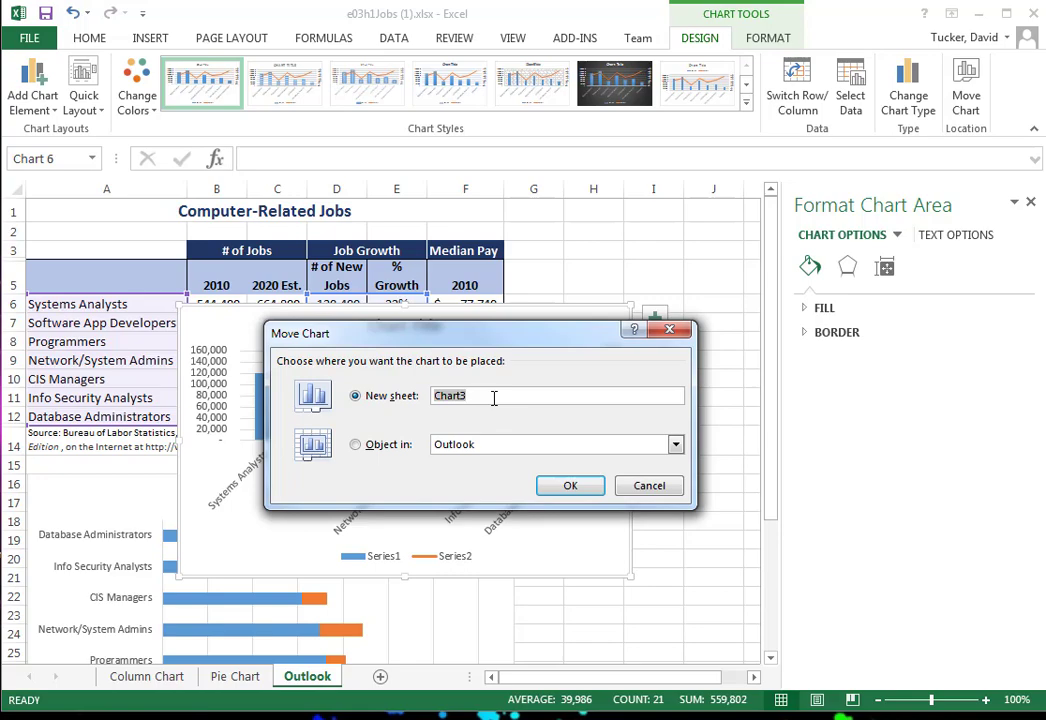
text(Combo)
click(570, 485)
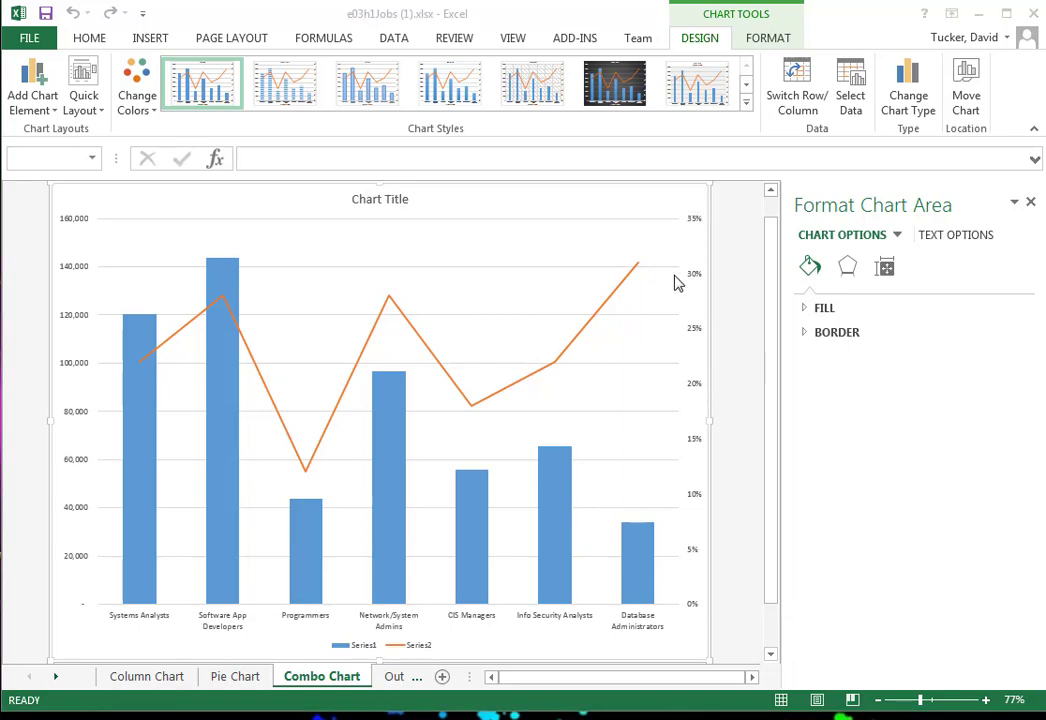
Step: Replace the combo chart's placeholder title with 'Number of New Computer Related Jobs by 2020'
click(380, 200)
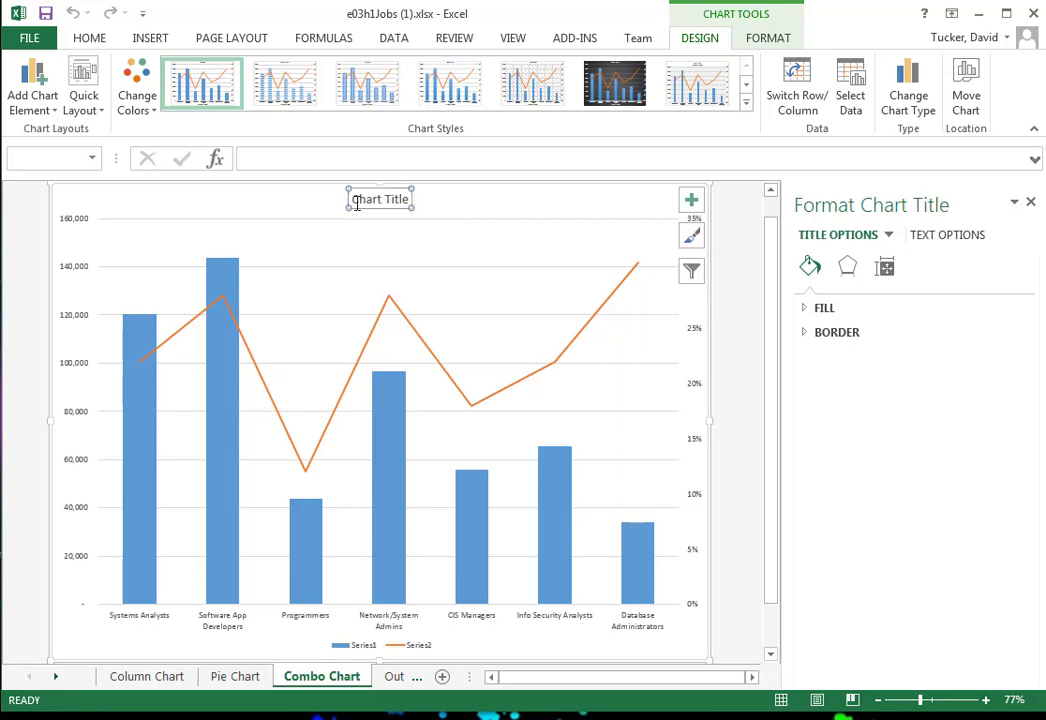
drag(356, 201, 403, 199)
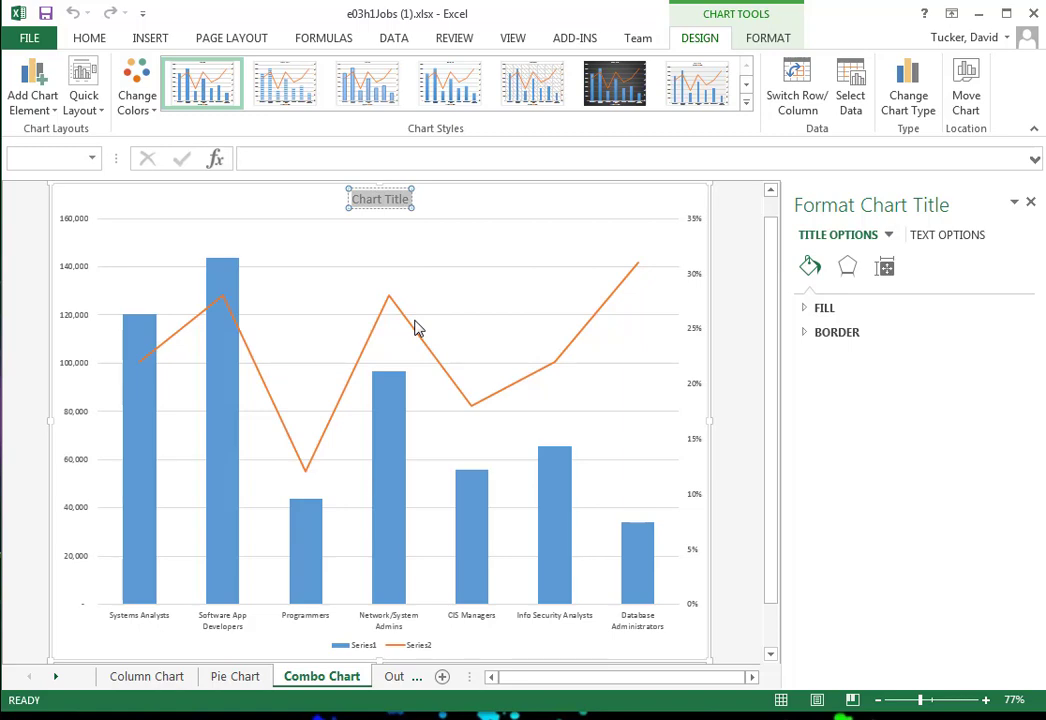
text(Number of)
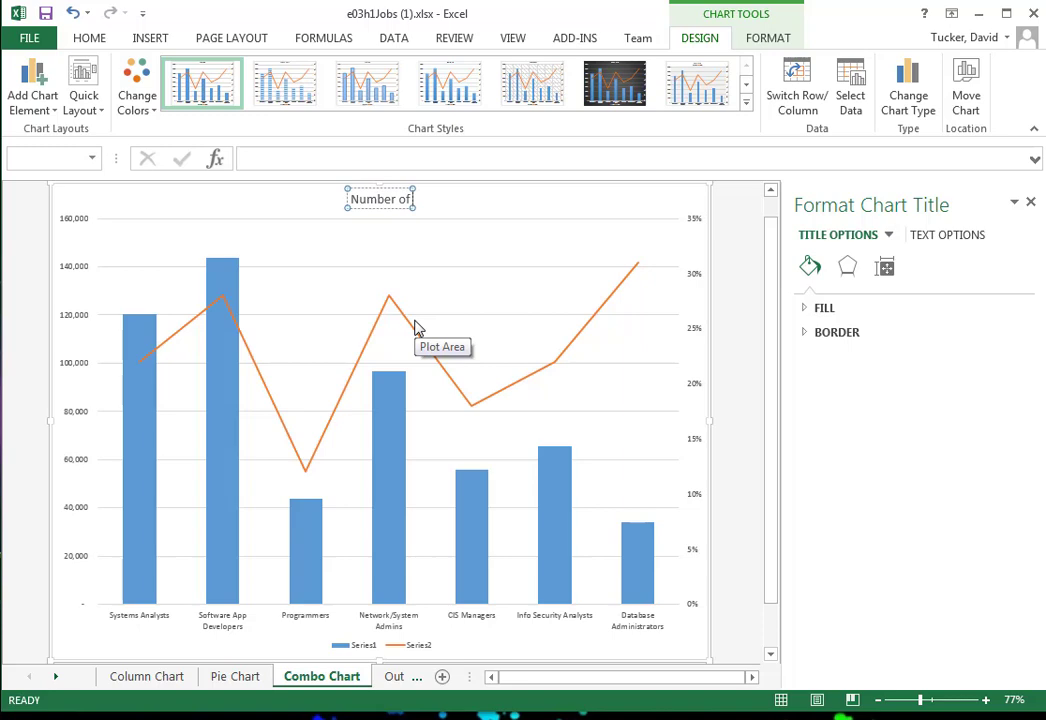
text( New C)
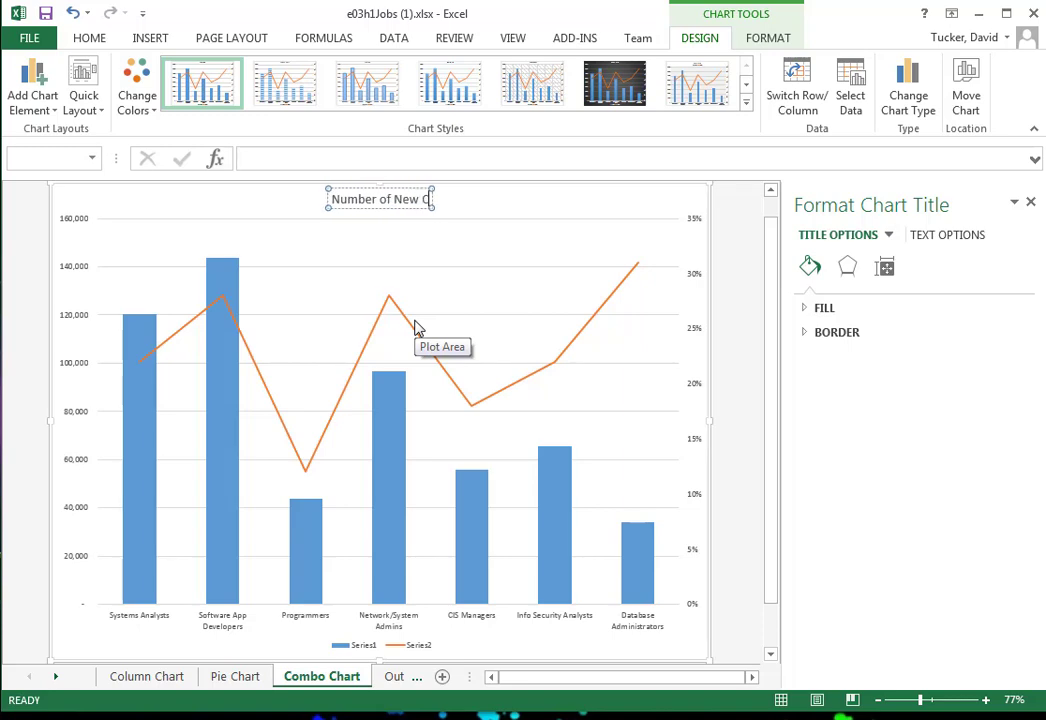
text(omputer Related)
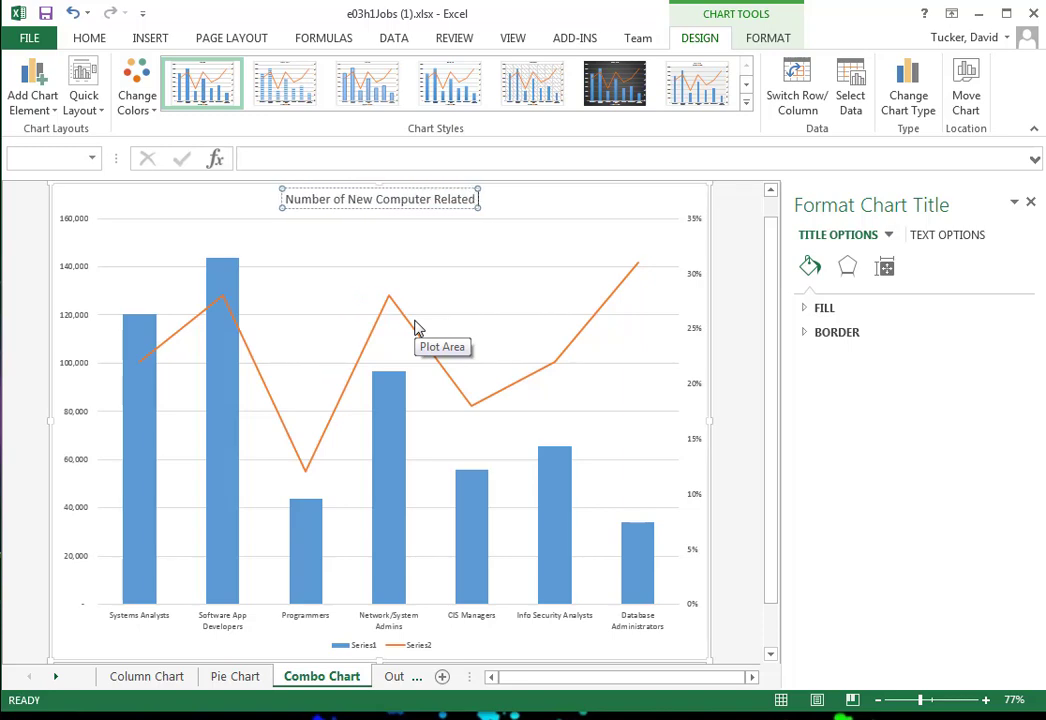
text( Jobs by)
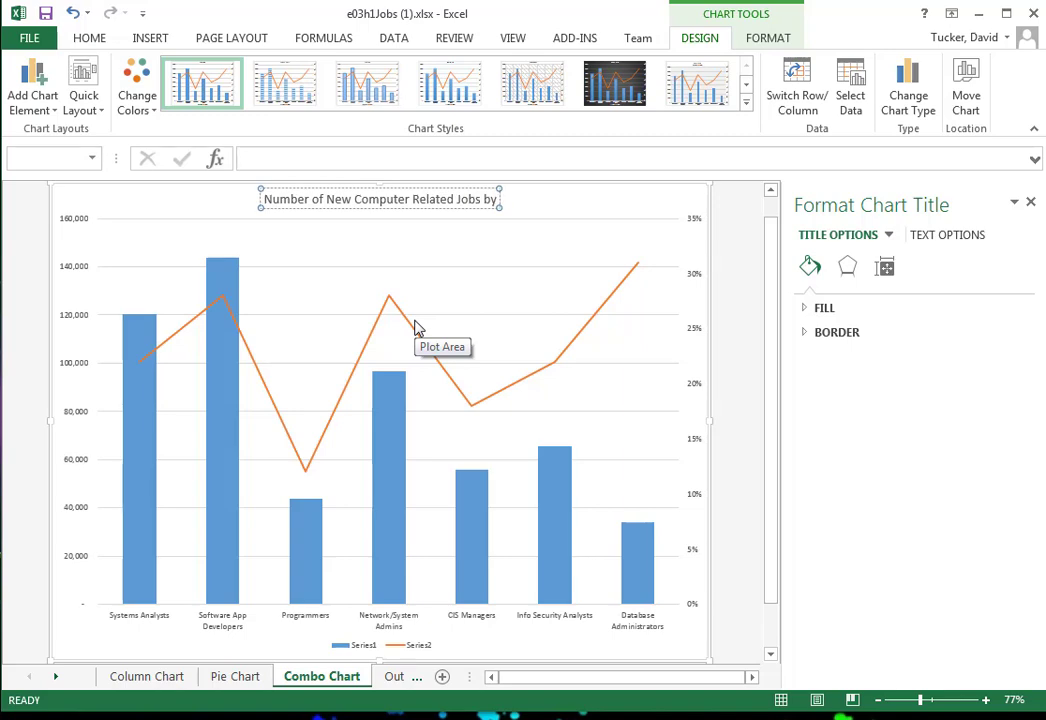
text( 2020)
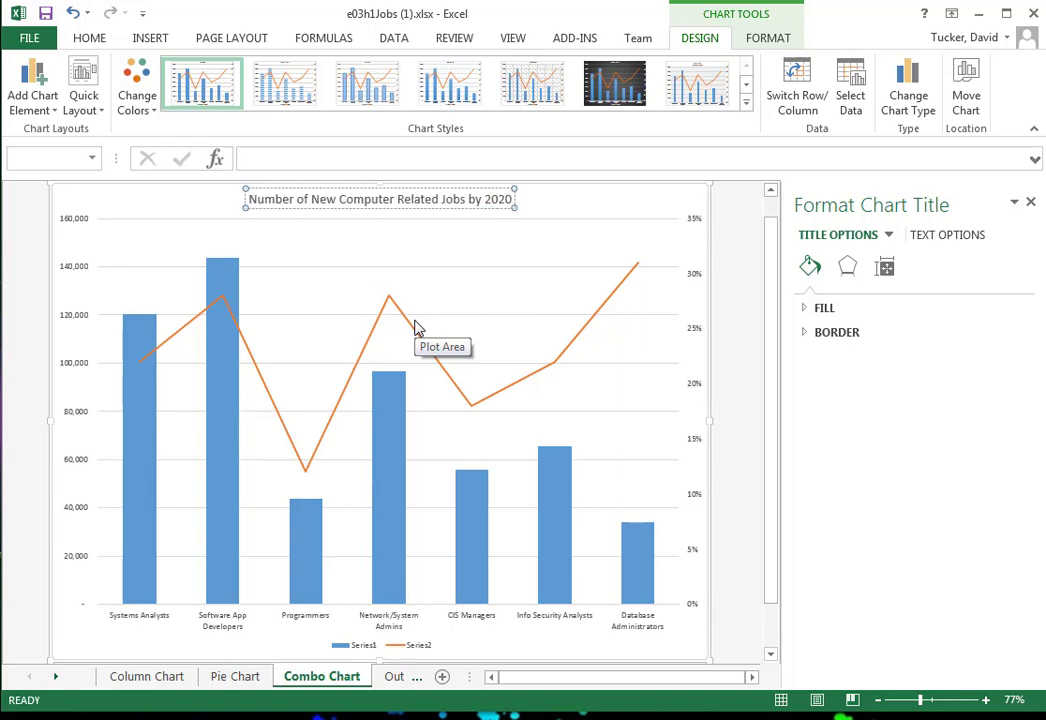
Step: Make the combo chart title bold at 16 pt, then switch to the Pie Chart sheet
click(320, 199)
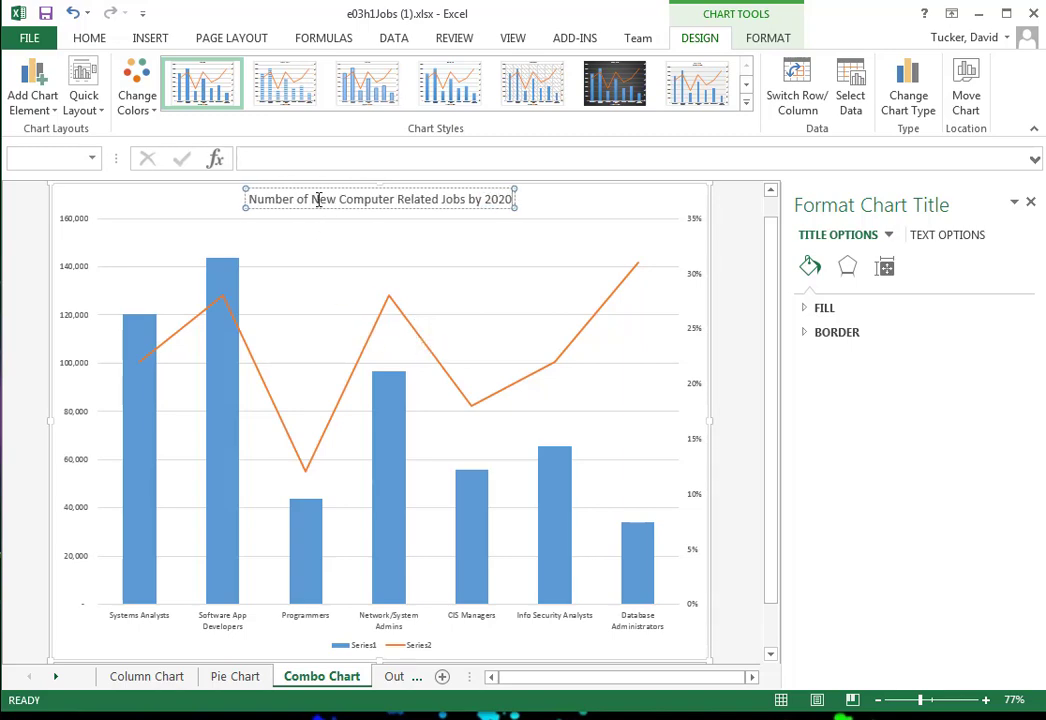
click(90, 39)
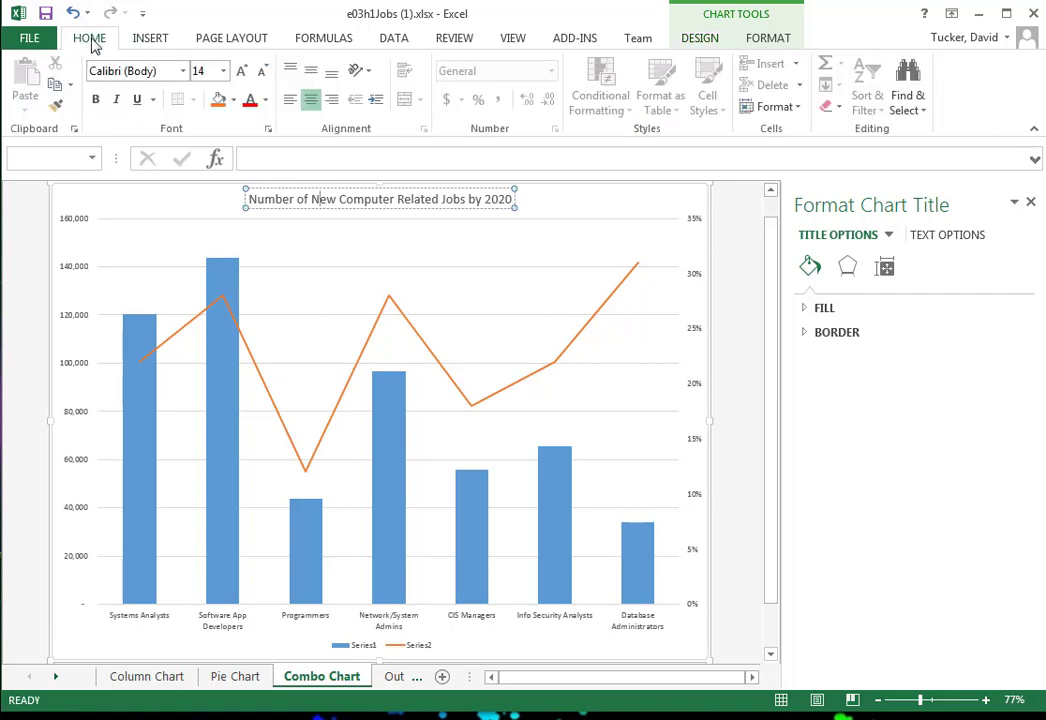
triple_click(313, 199)
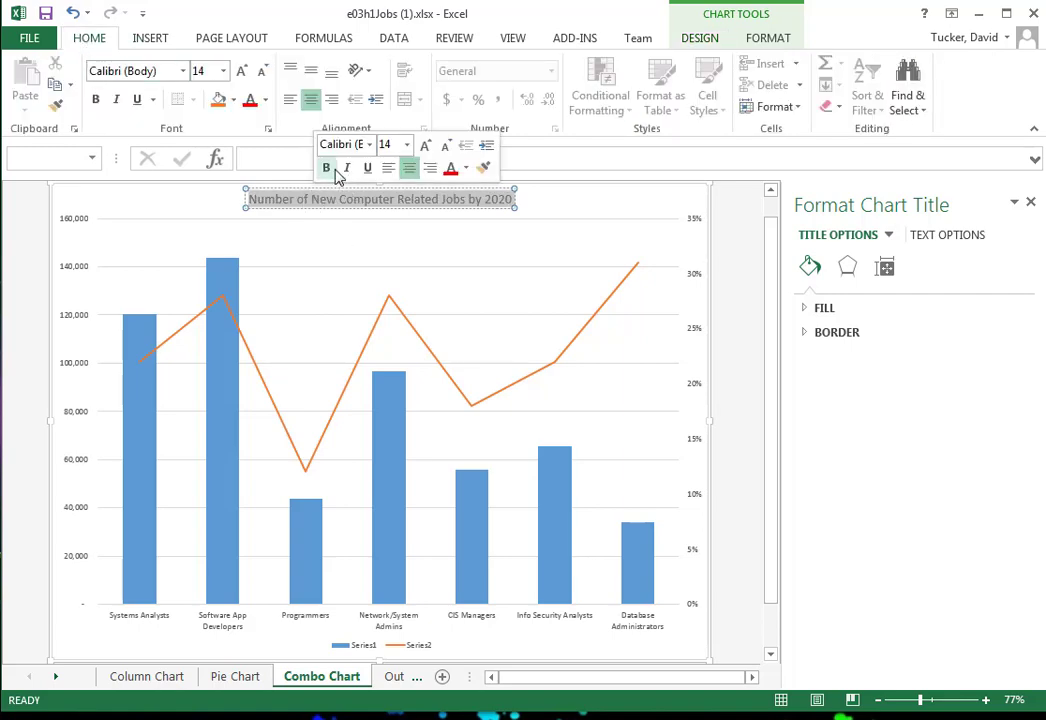
click(326, 168)
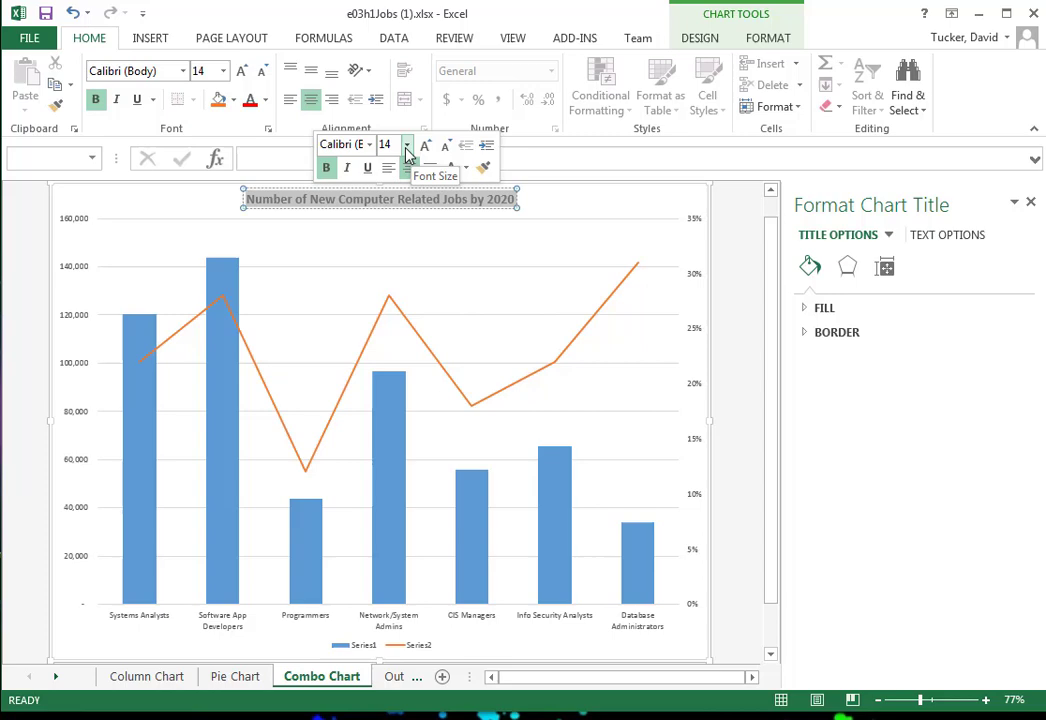
click(407, 146)
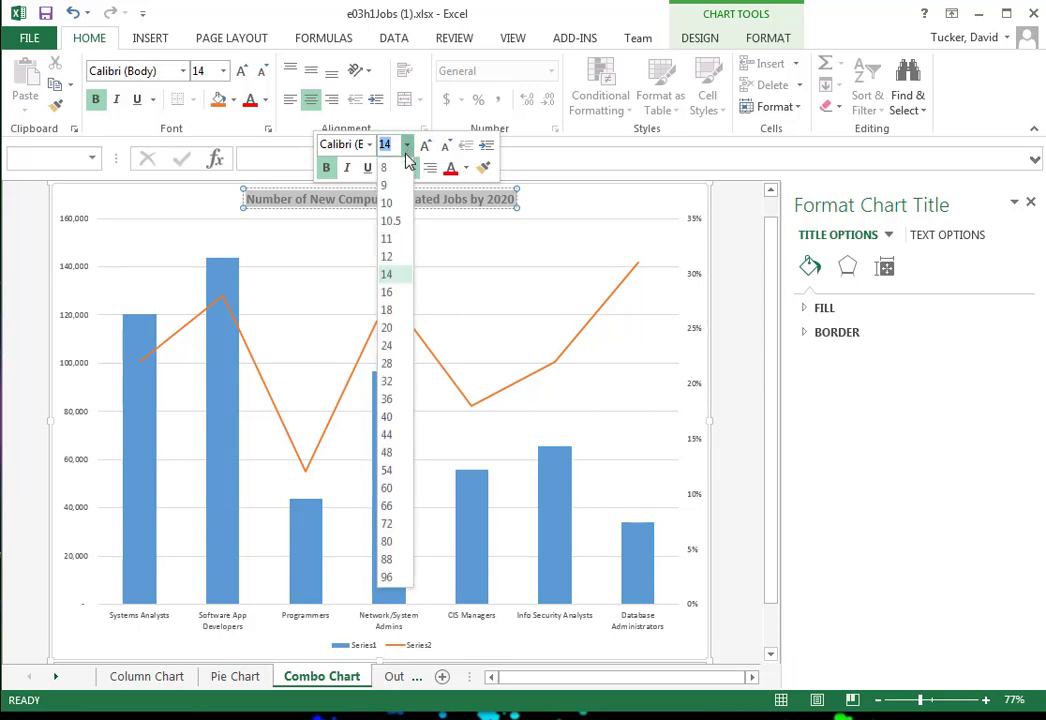
click(389, 280)
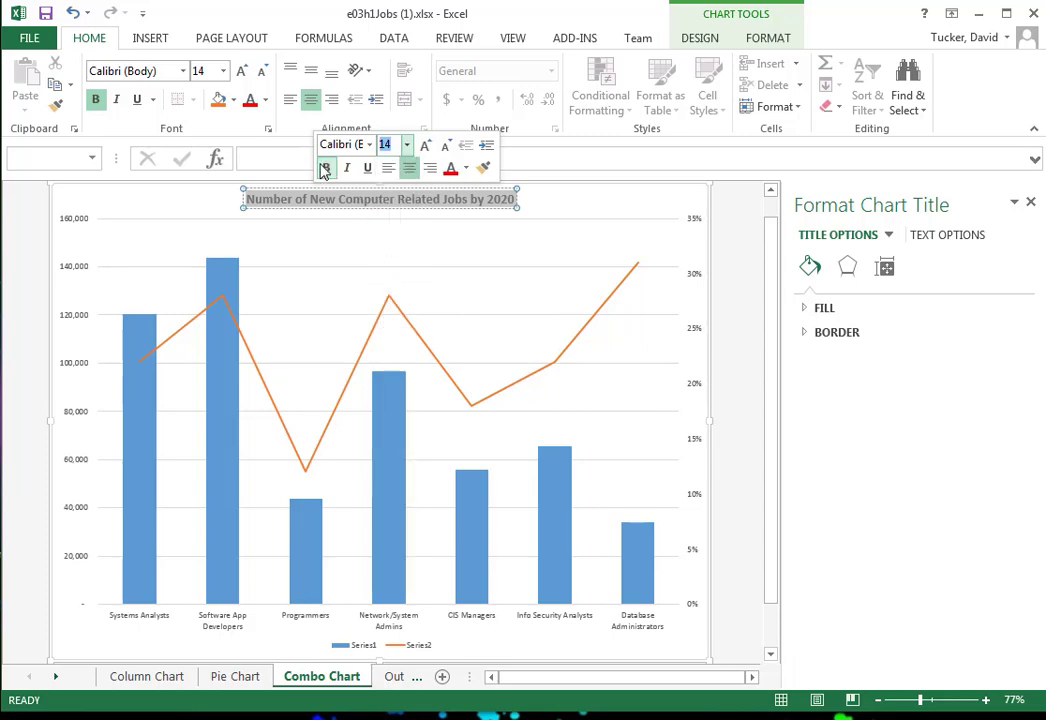
click(372, 218)
click(366, 199)
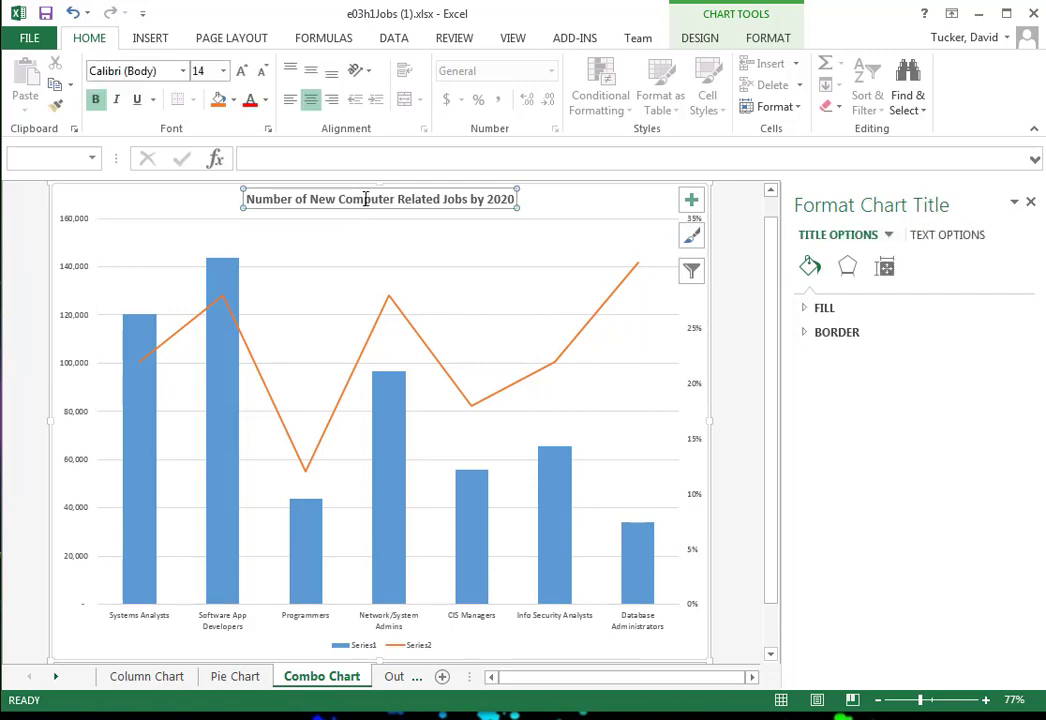
click(223, 71)
click(202, 217)
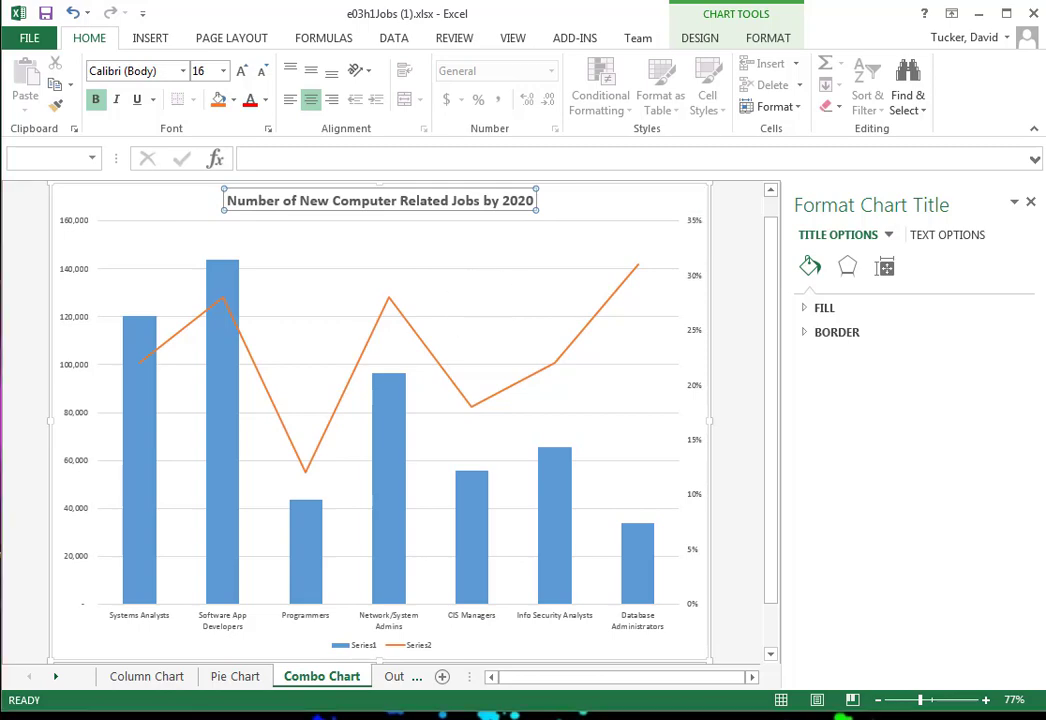
key(ctrl+Page_Up)
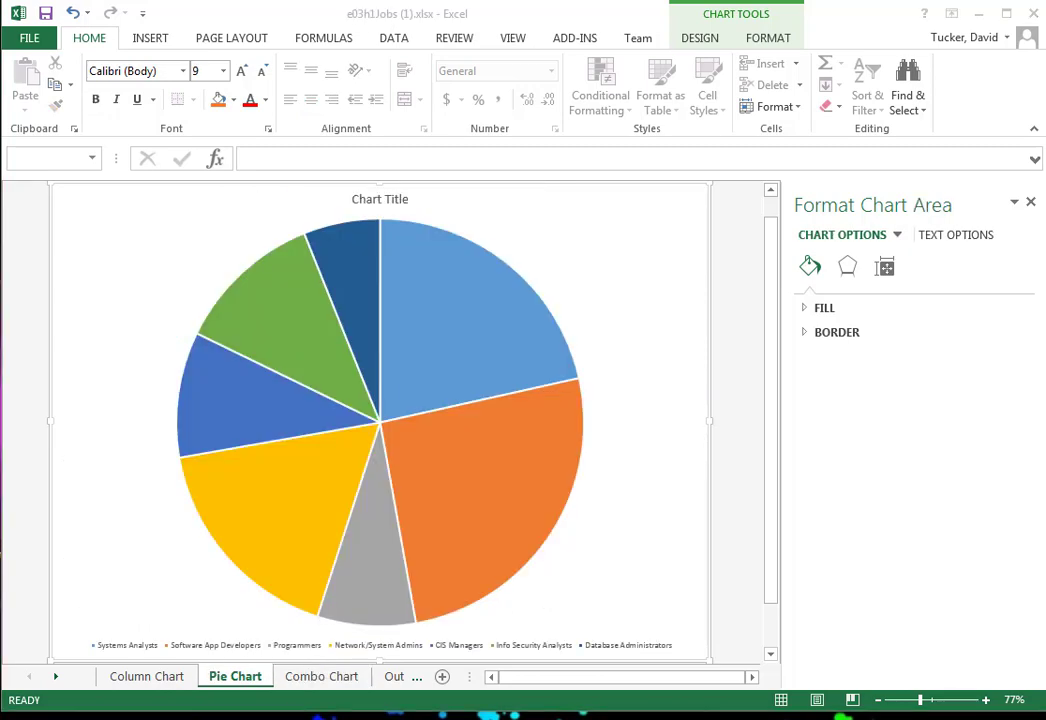
Step: Replace the pie chart's placeholder title with 'New Computer-Related Jobs by 2020'
click(356, 203)
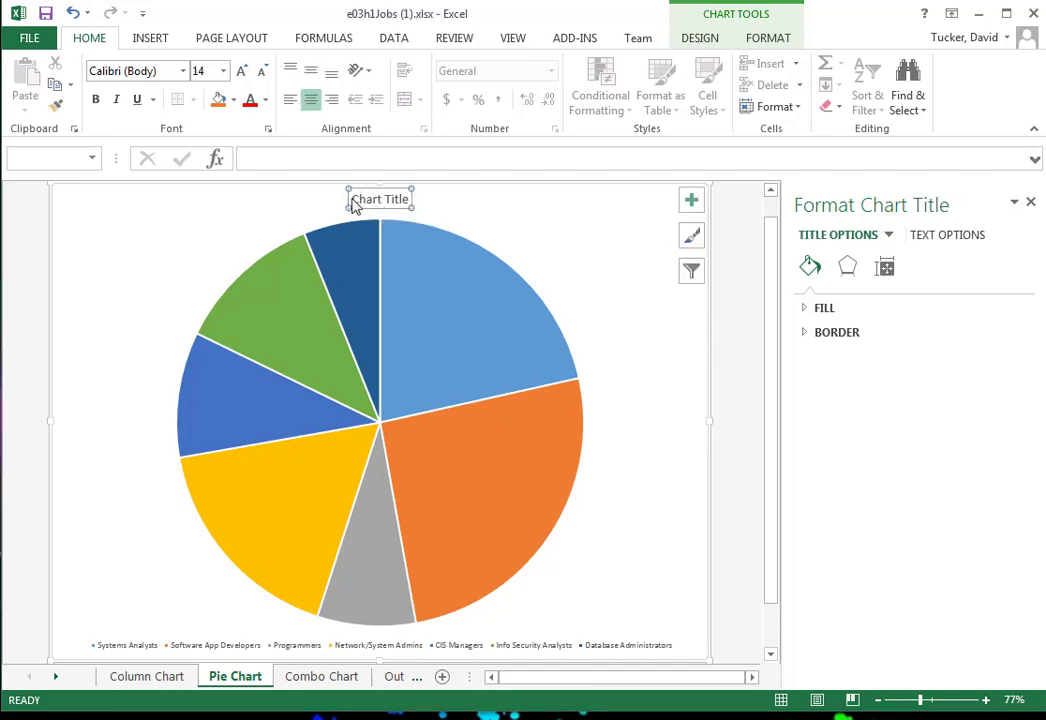
drag(352, 200, 410, 202)
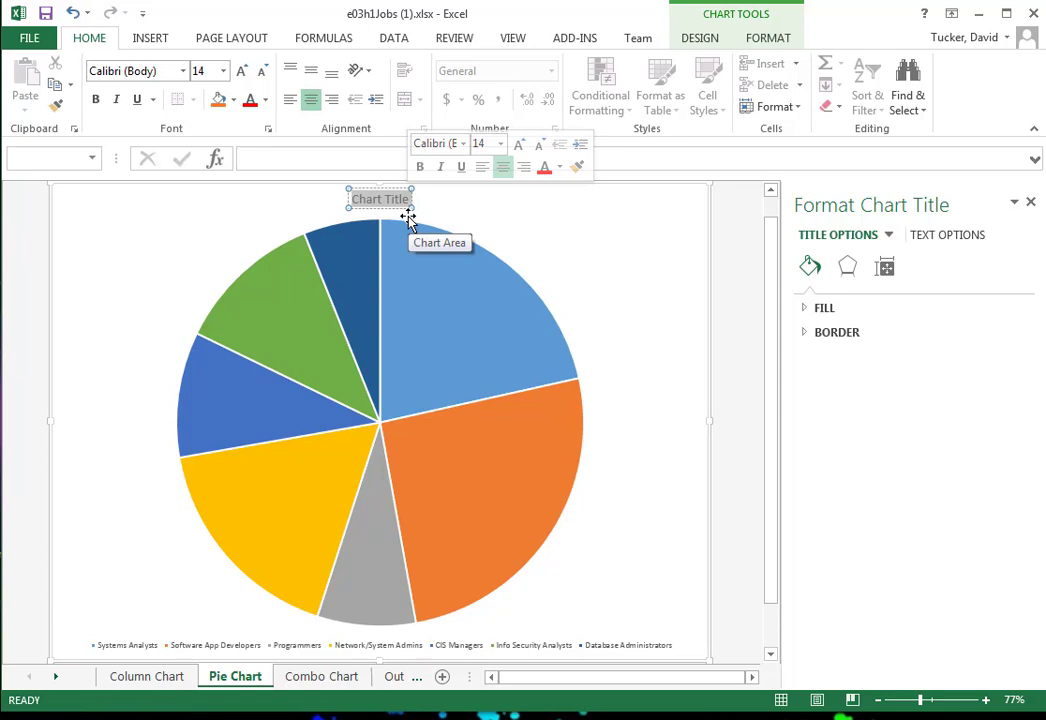
text(New Comput)
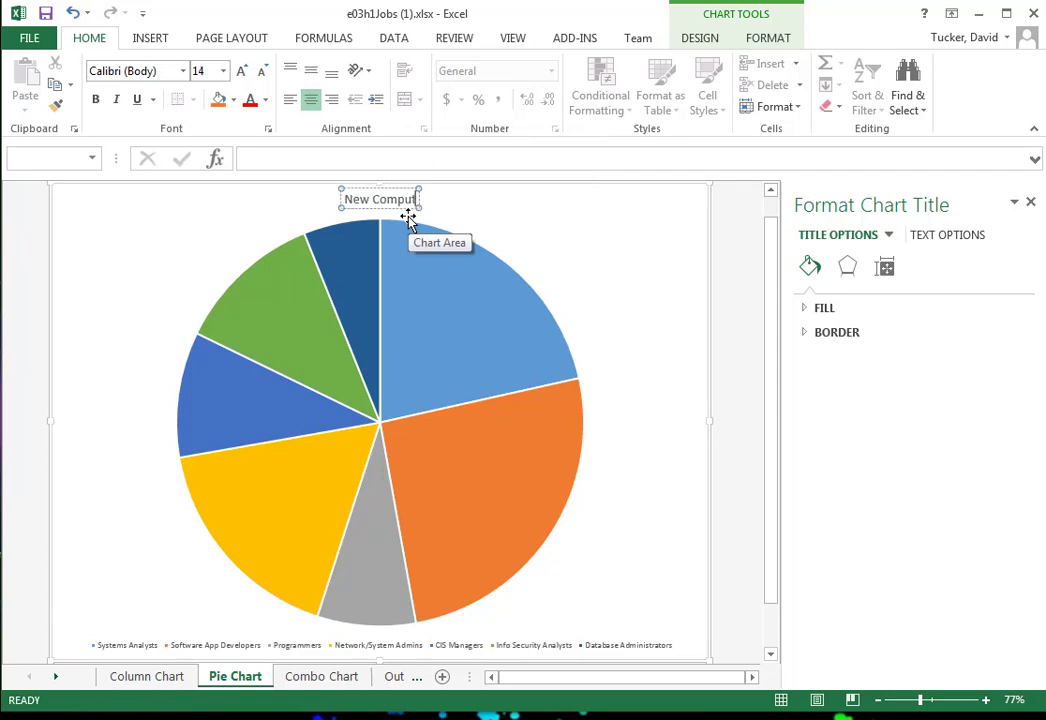
text(er Relate)
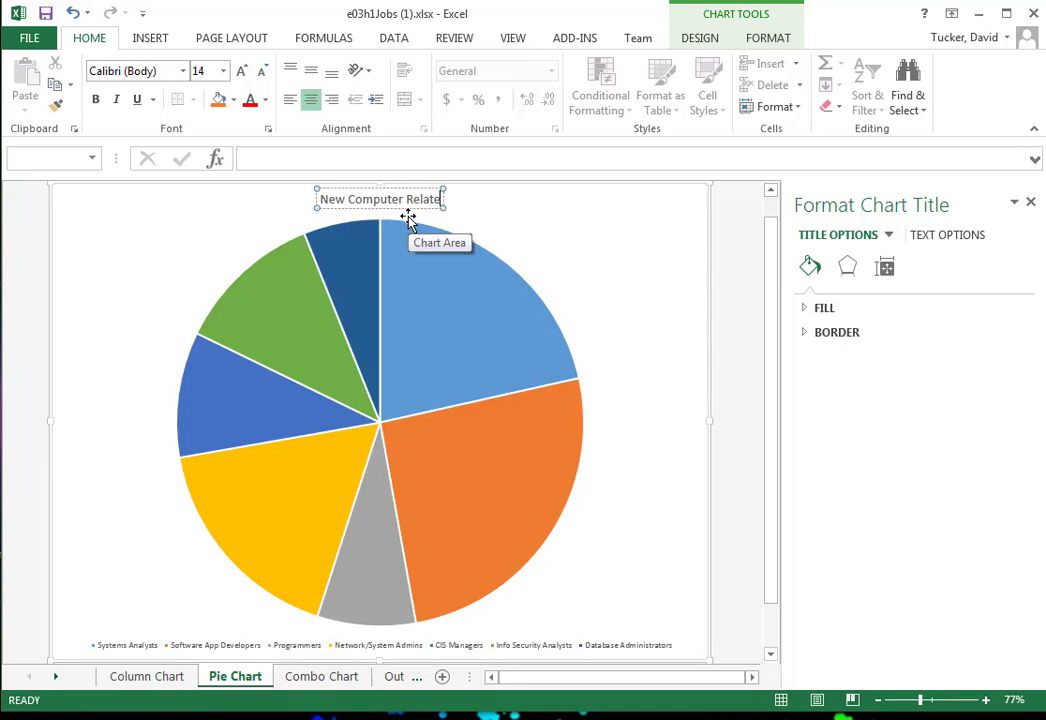
text(d Jobs)
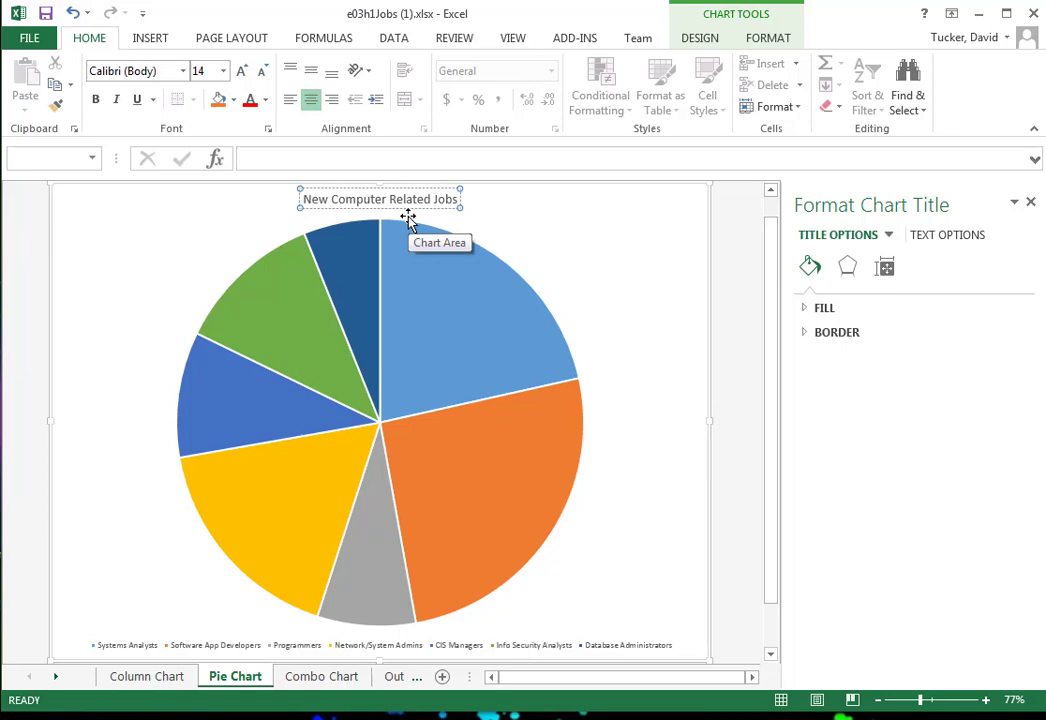
text( by)
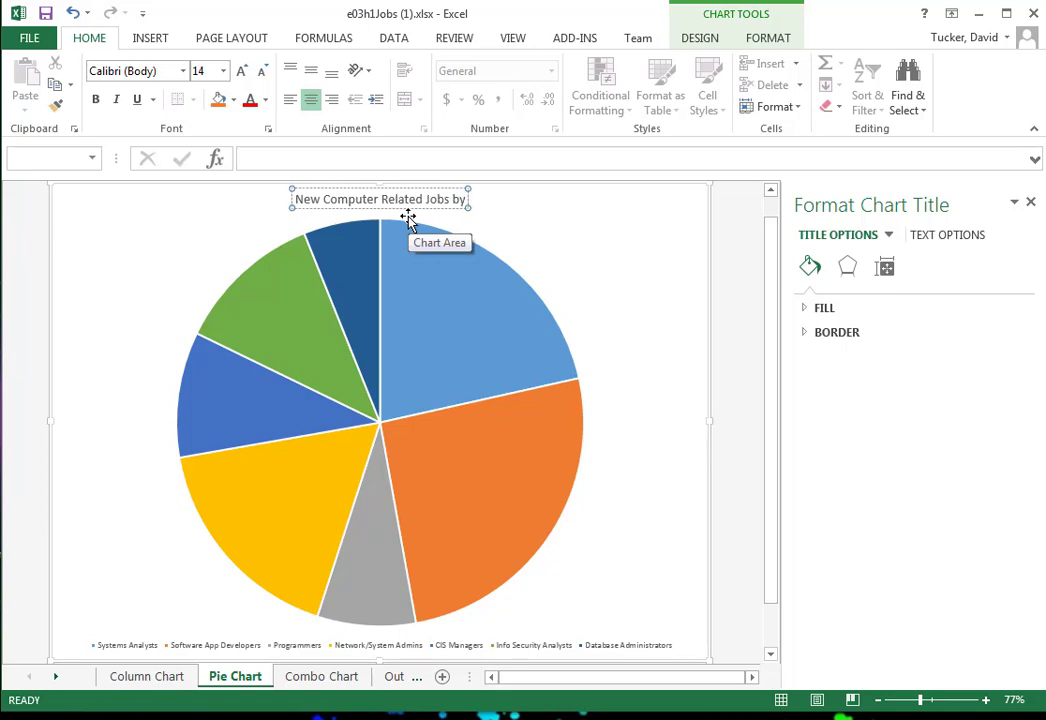
text( 2020)
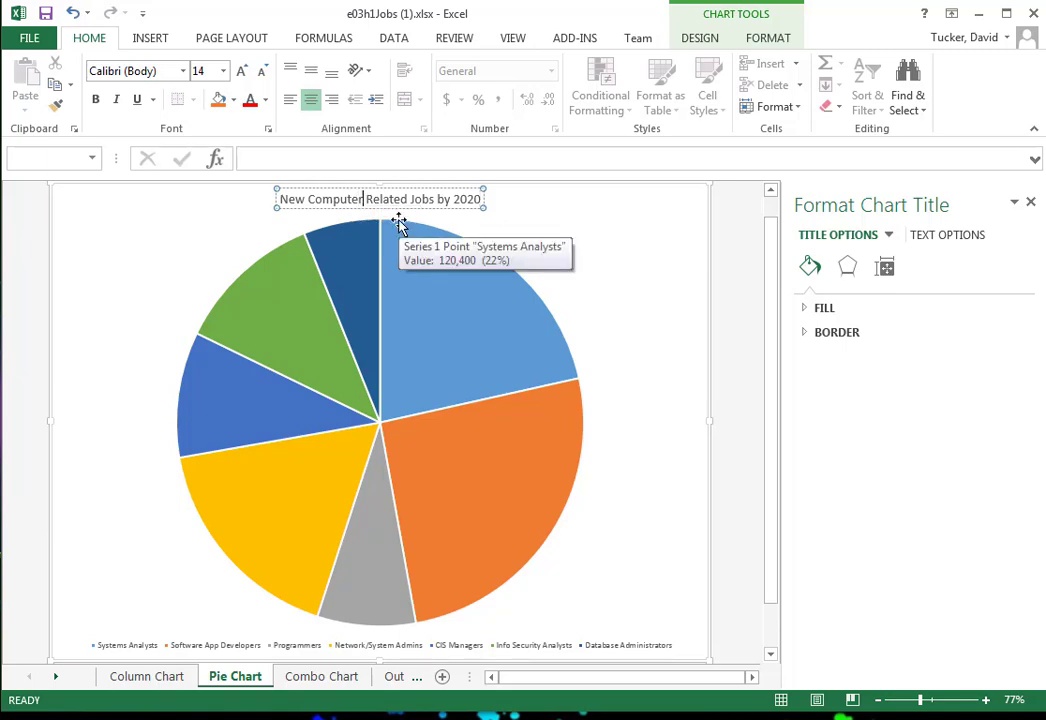
text(-)
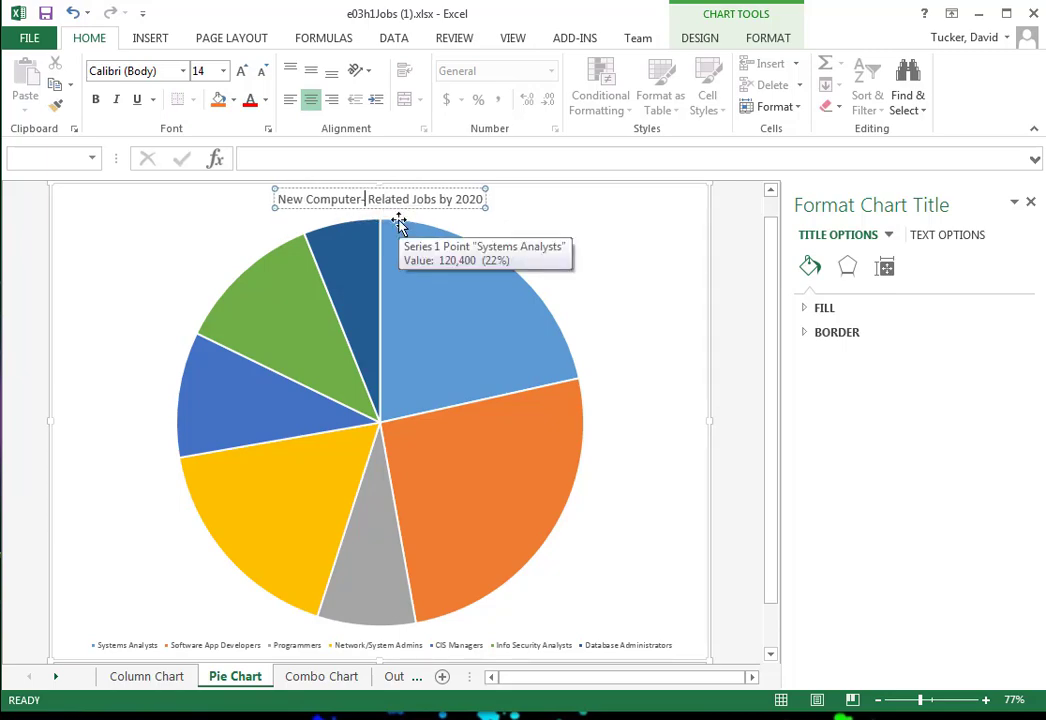
key(Delete)
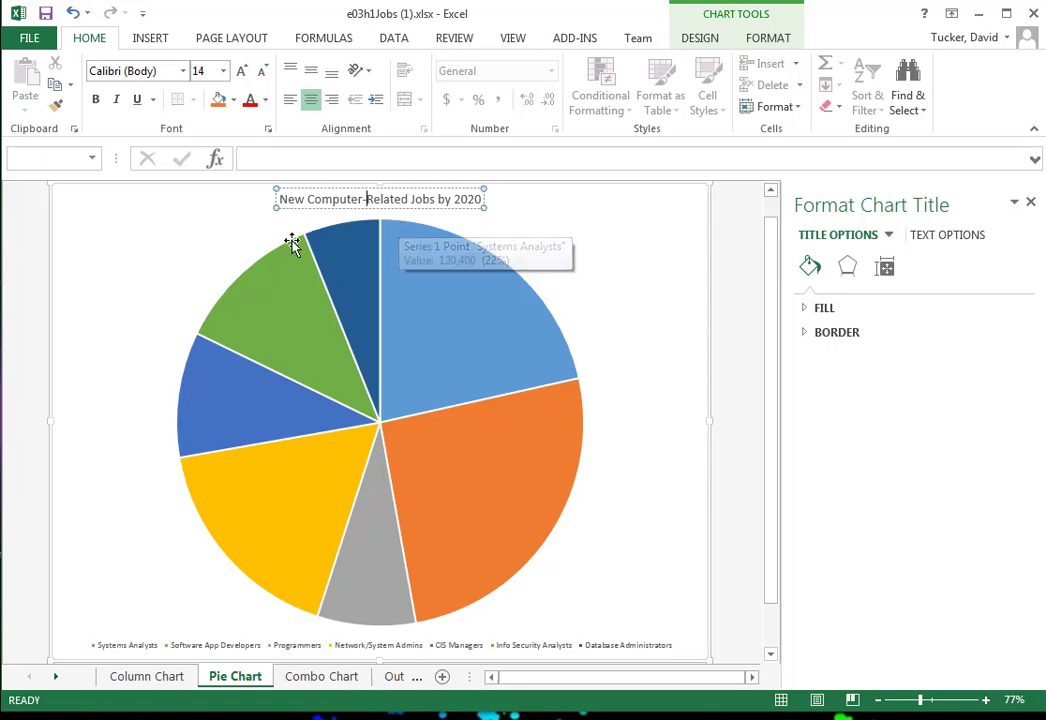
click(294, 195)
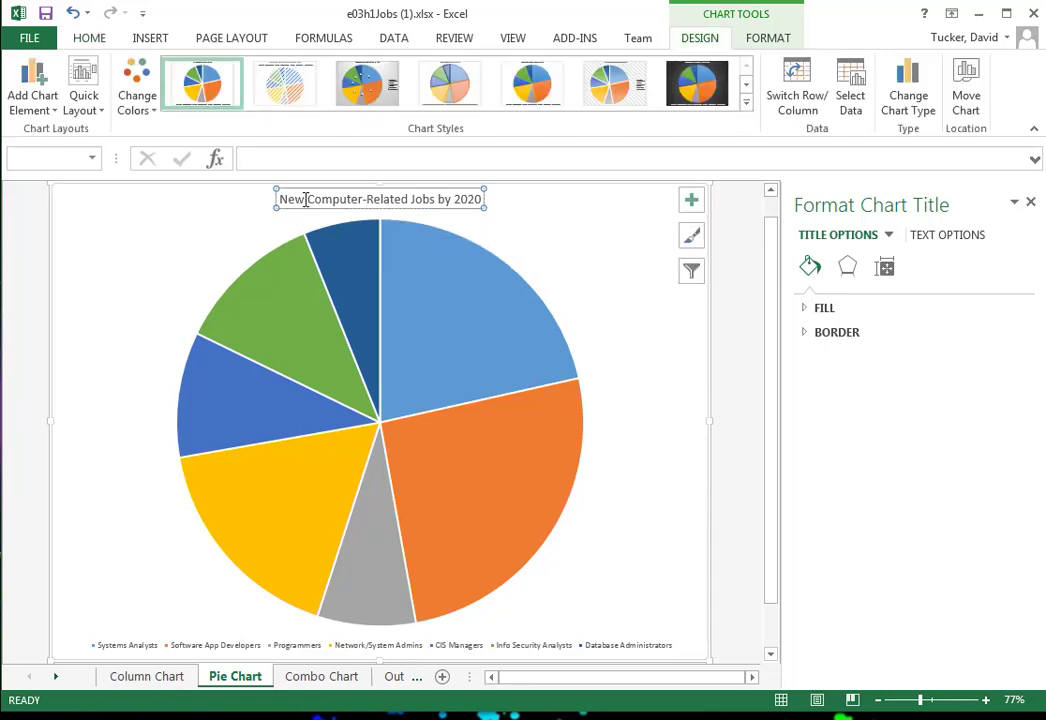
click(305, 199)
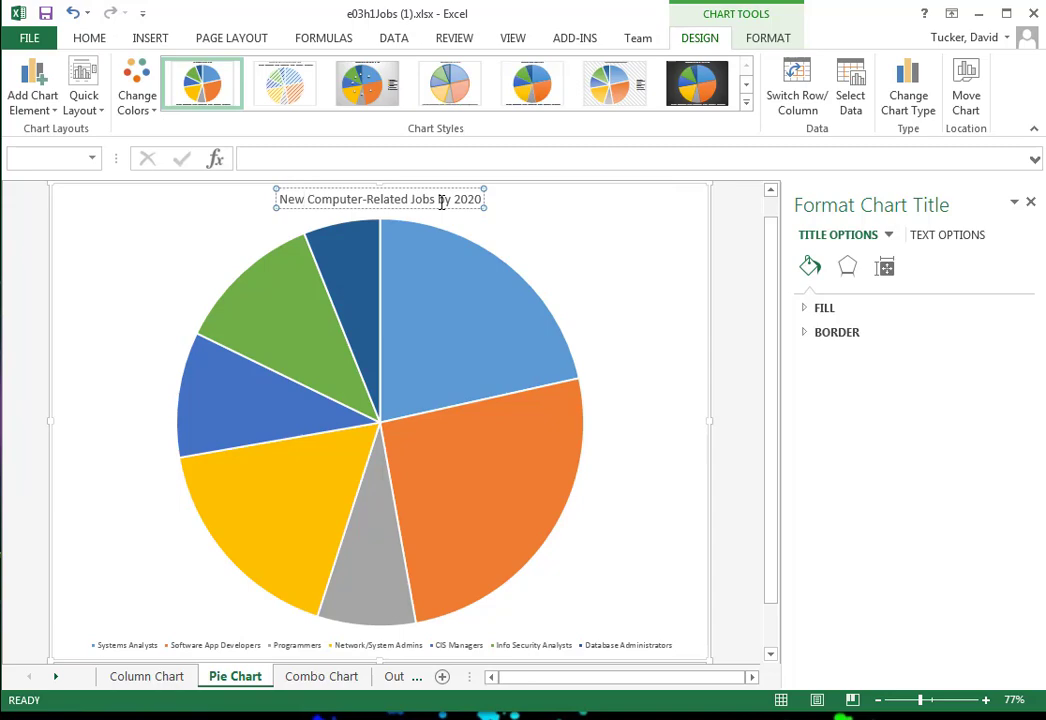
click(89, 39)
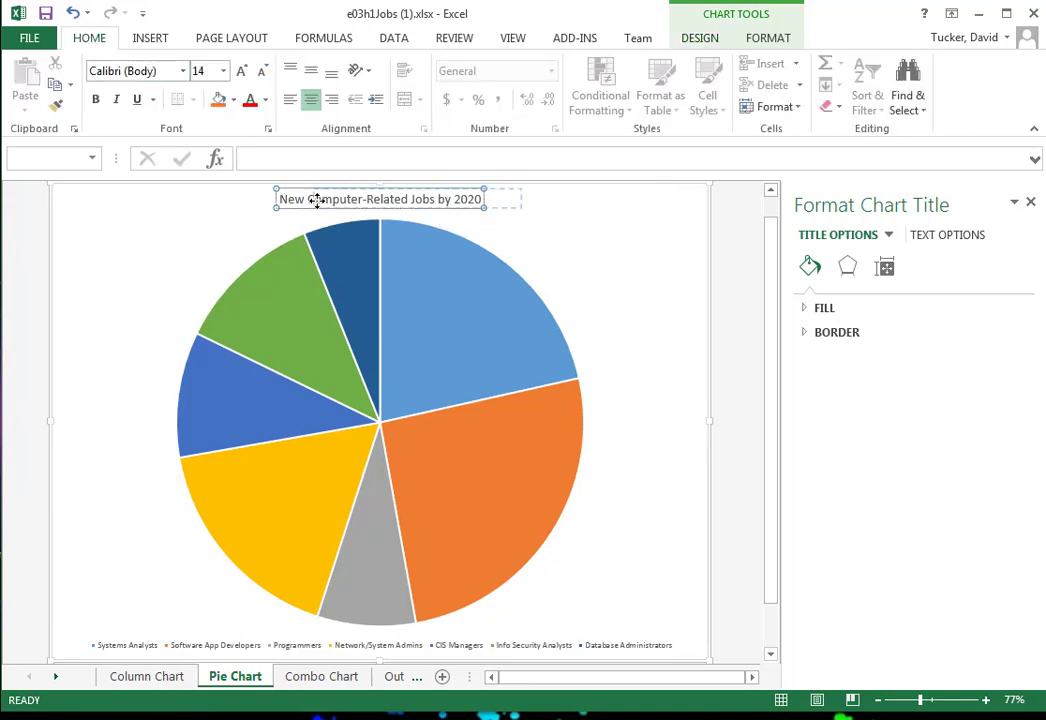
Step: Enlarge the pie title text to 18 pt and bold the selected words
drag(283, 200, 298, 202)
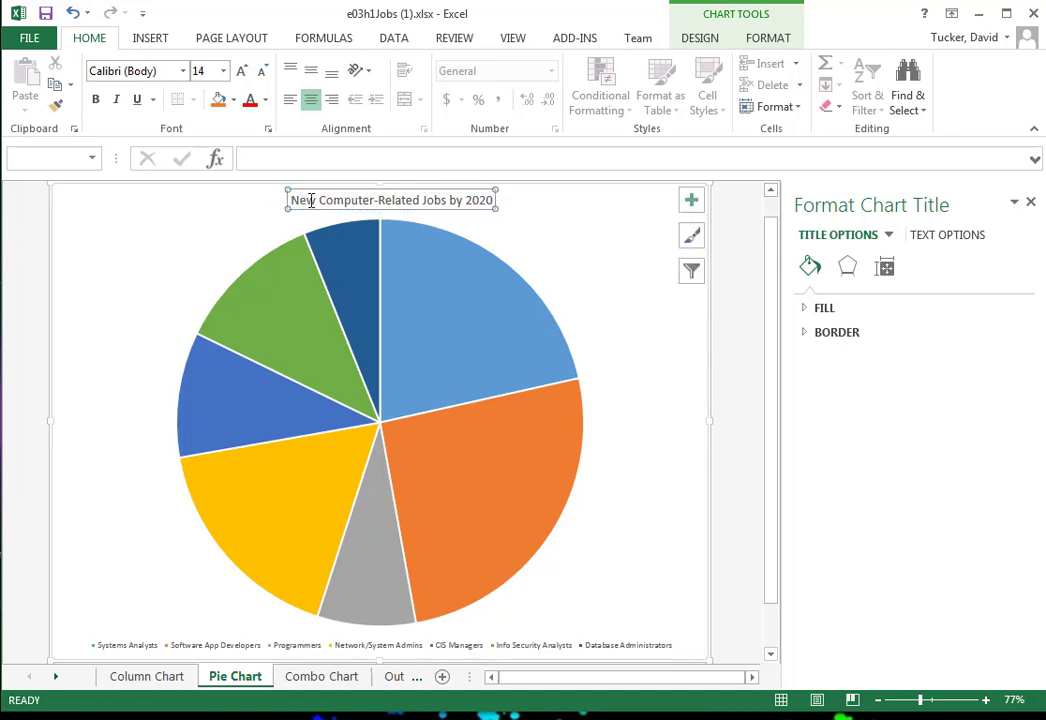
click(223, 71)
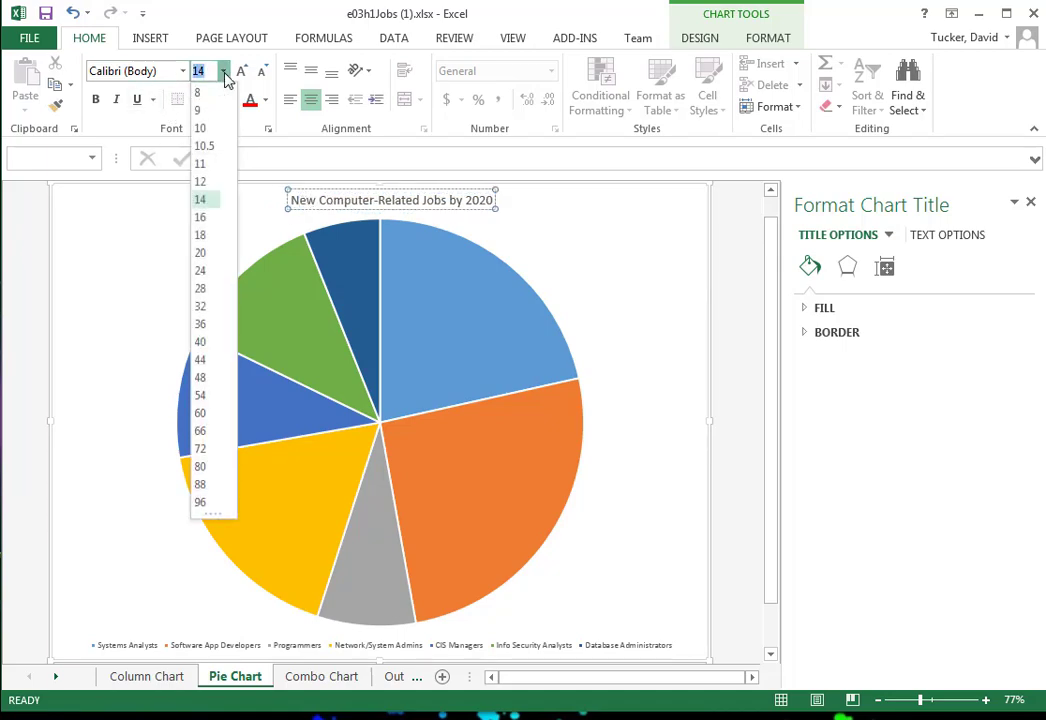
click(209, 236)
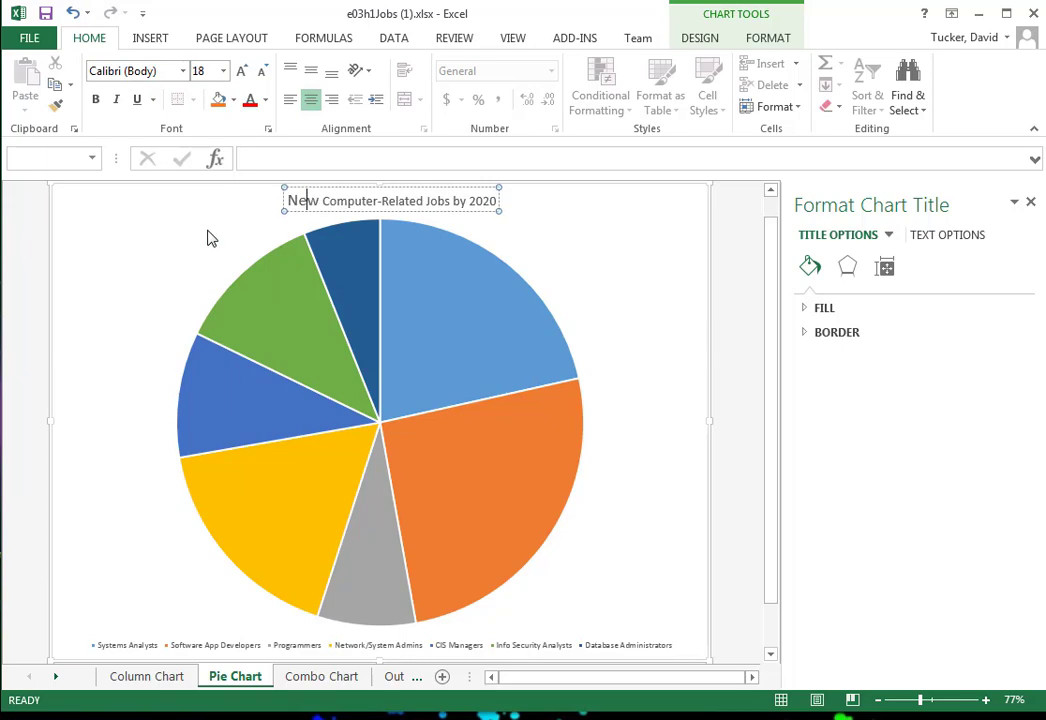
click(97, 104)
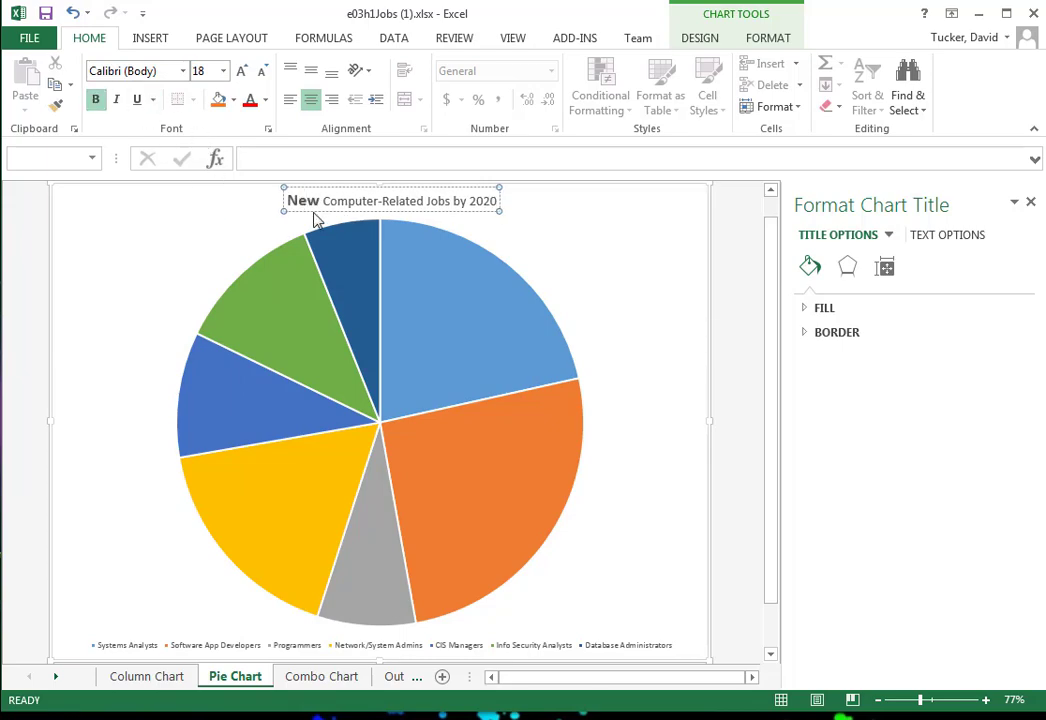
double_click(296, 200)
drag(352, 200, 500, 201)
click(97, 102)
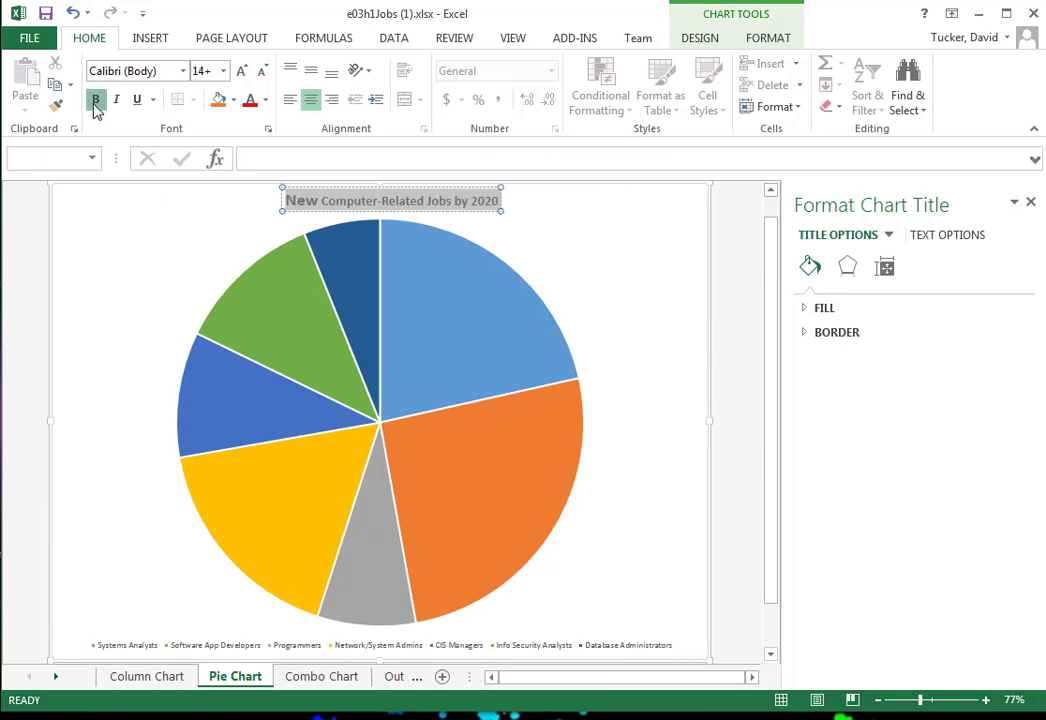
click(354, 200)
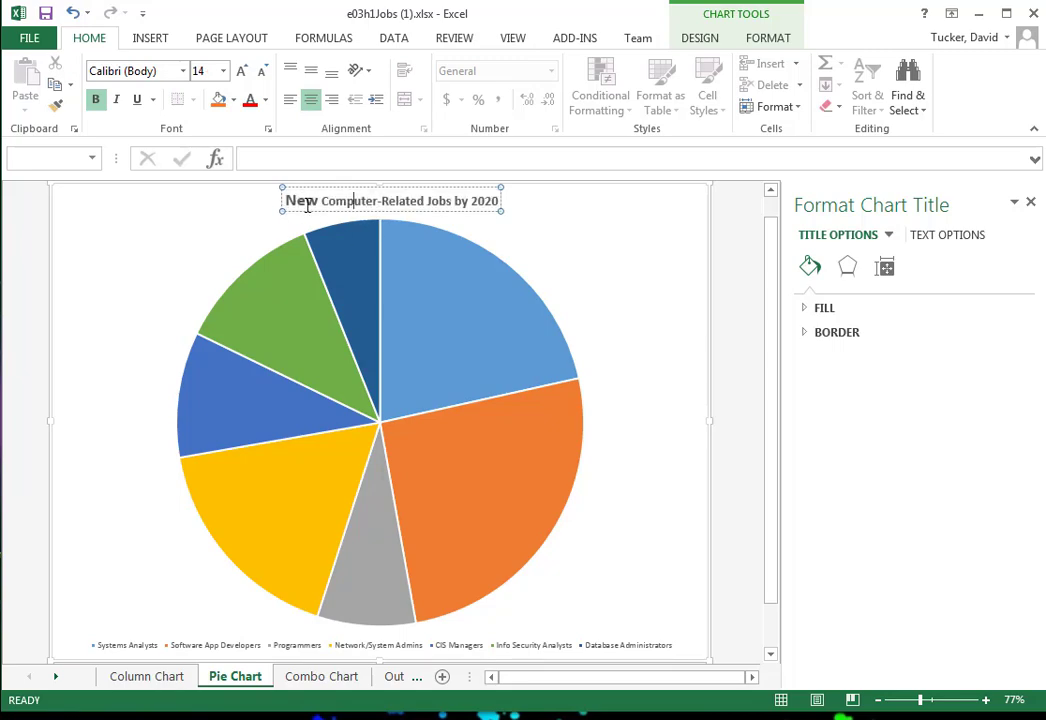
drag(287, 201, 492, 199)
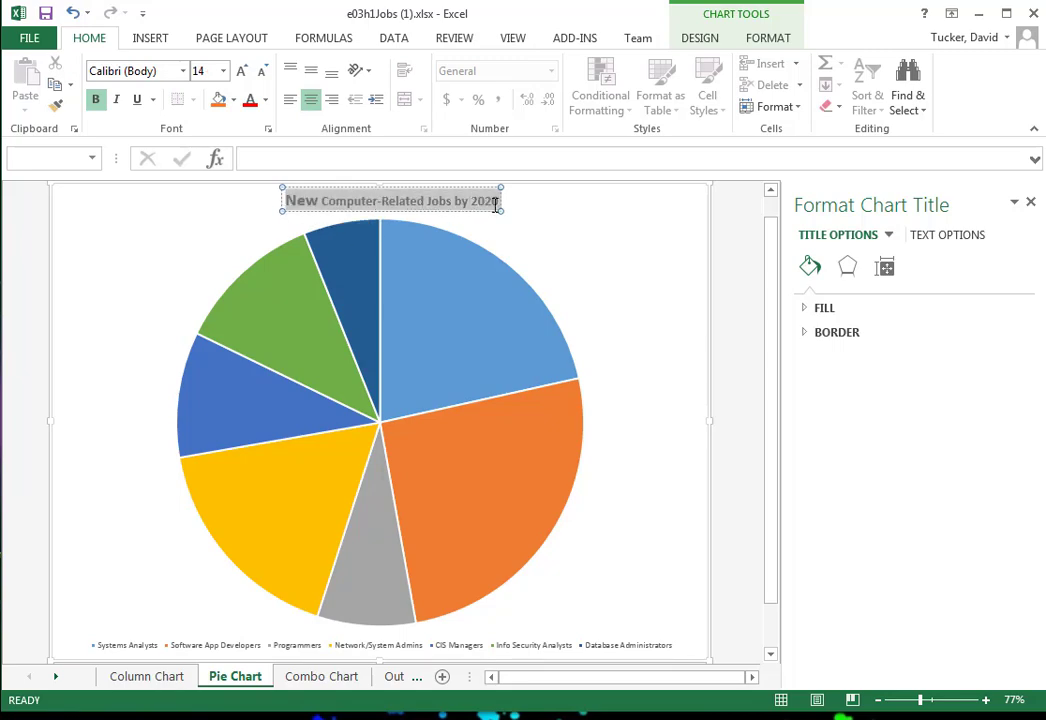
click(97, 101)
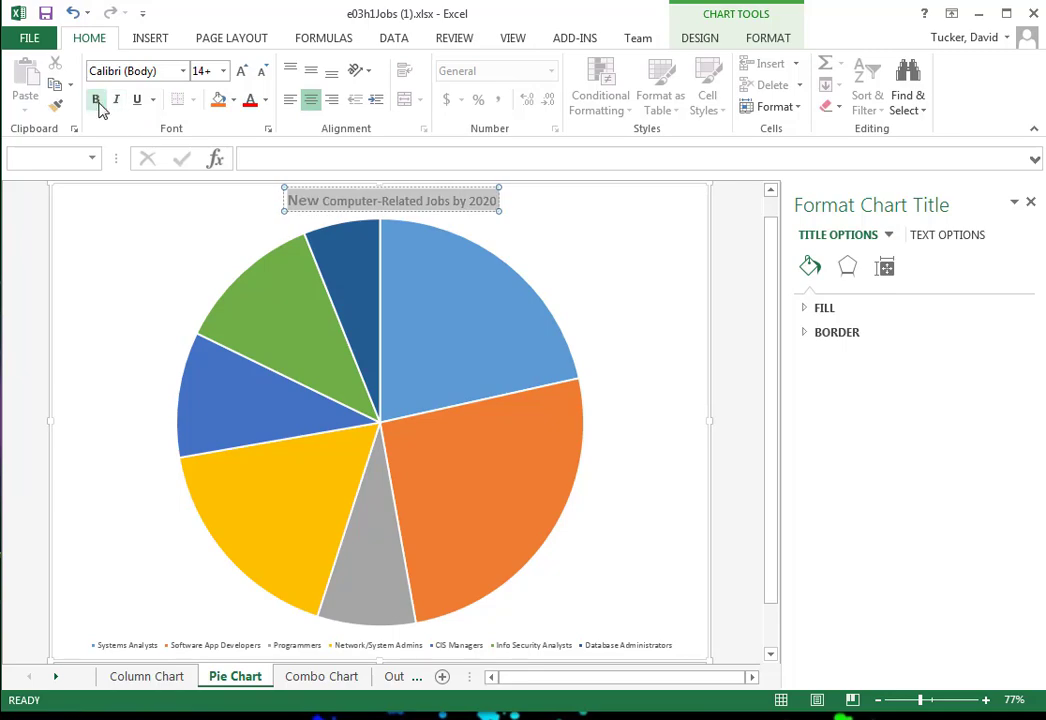
click(97, 101)
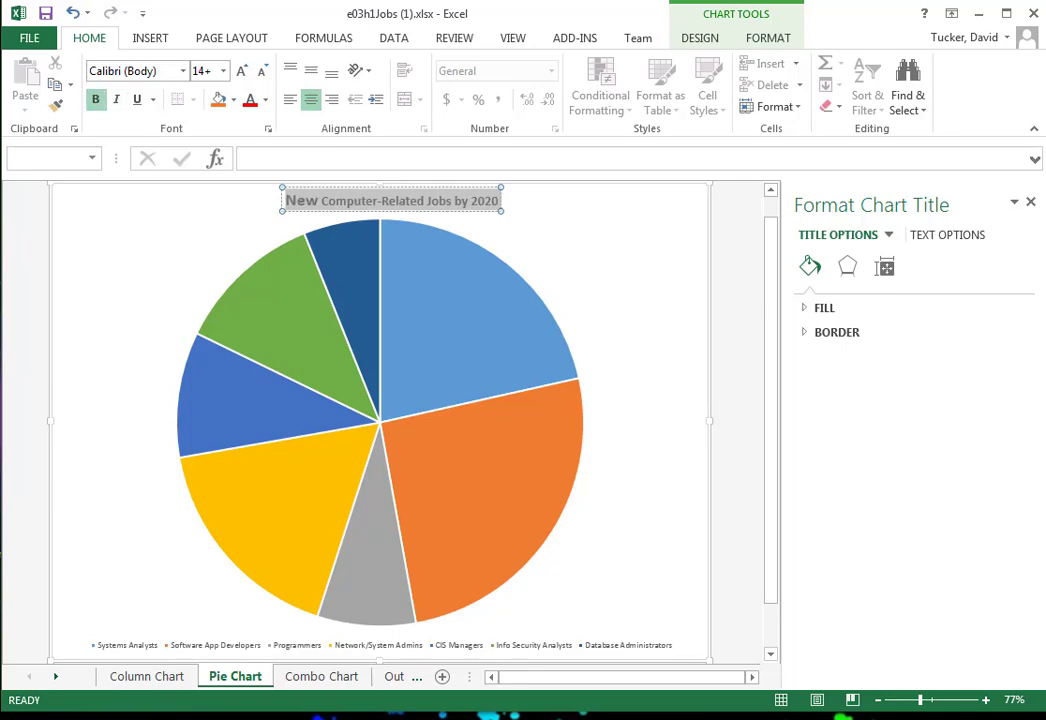
key(Escape)
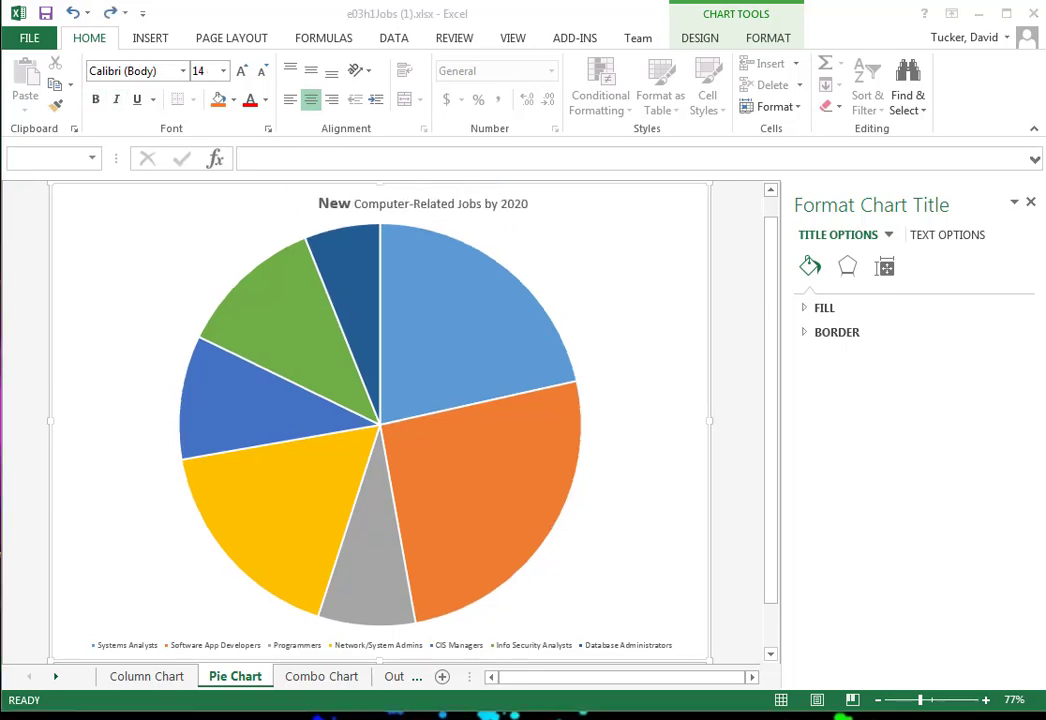
Step: Apply 18 pt bold to the entire pie title, then switch to the Column Chart sheet
click(316, 205)
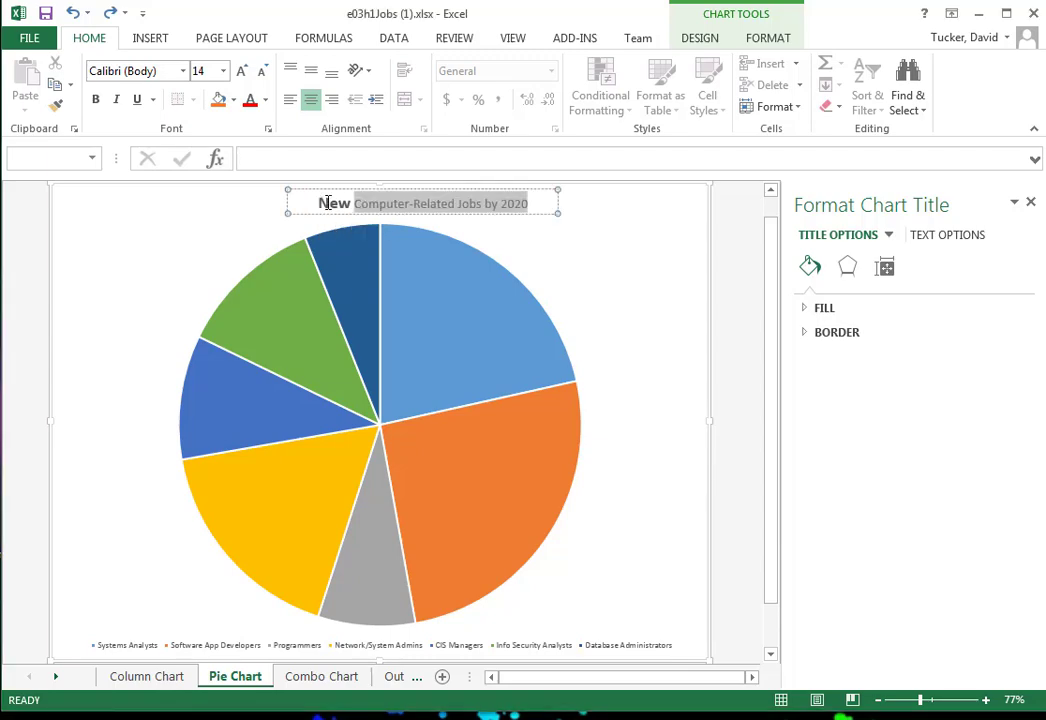
drag(321, 203, 538, 213)
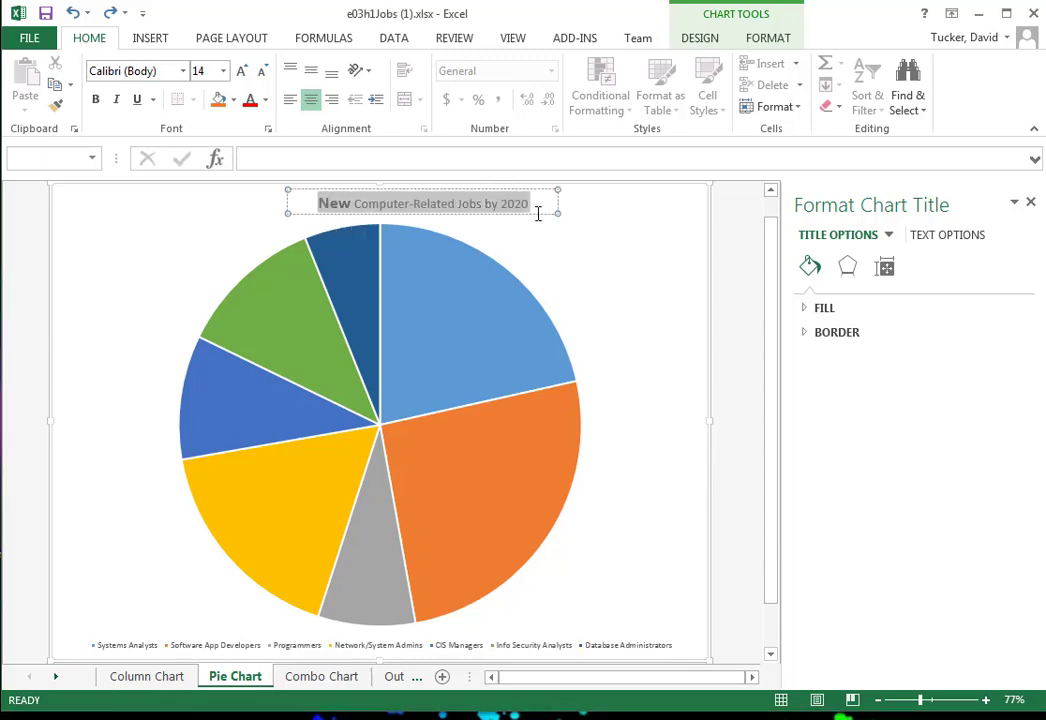
click(224, 71)
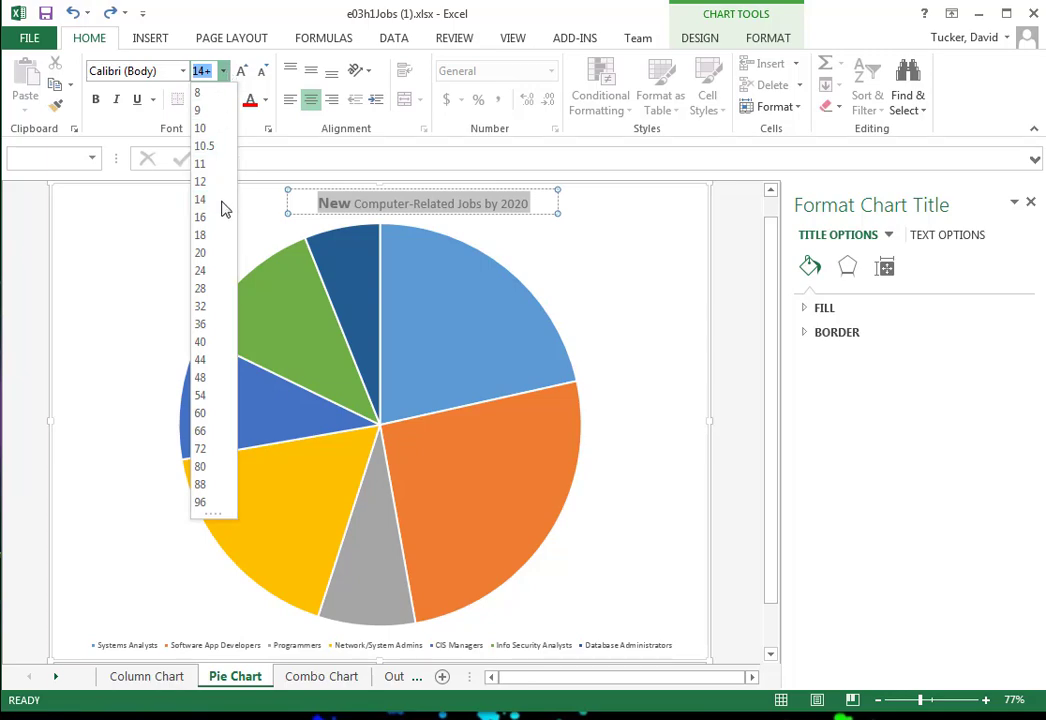
click(203, 235)
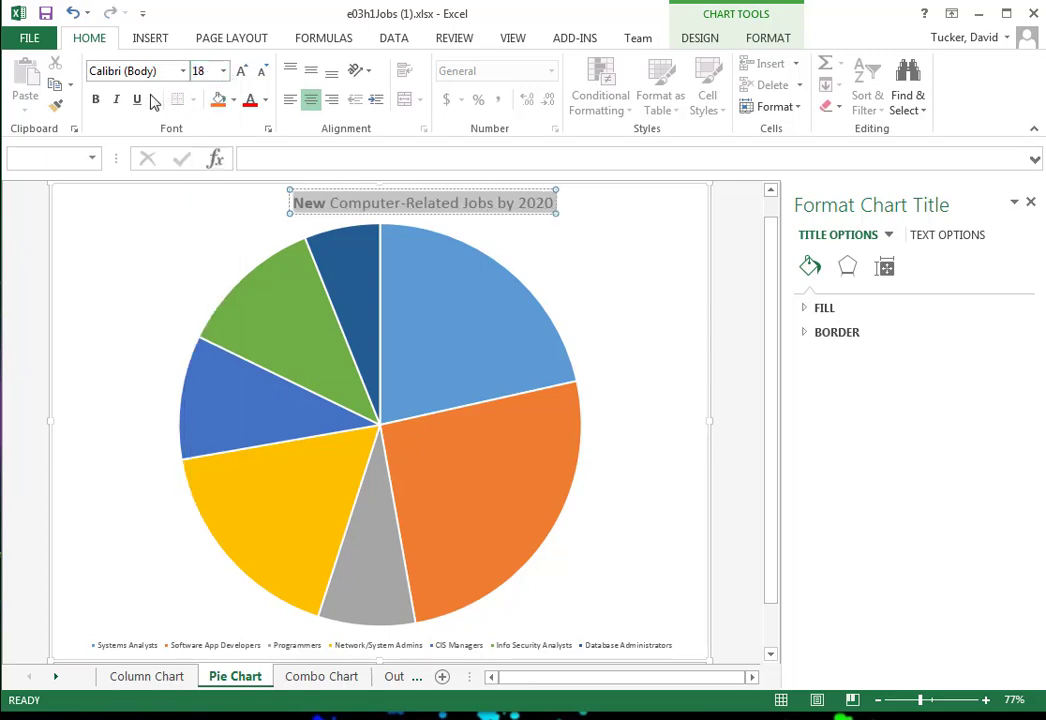
click(97, 101)
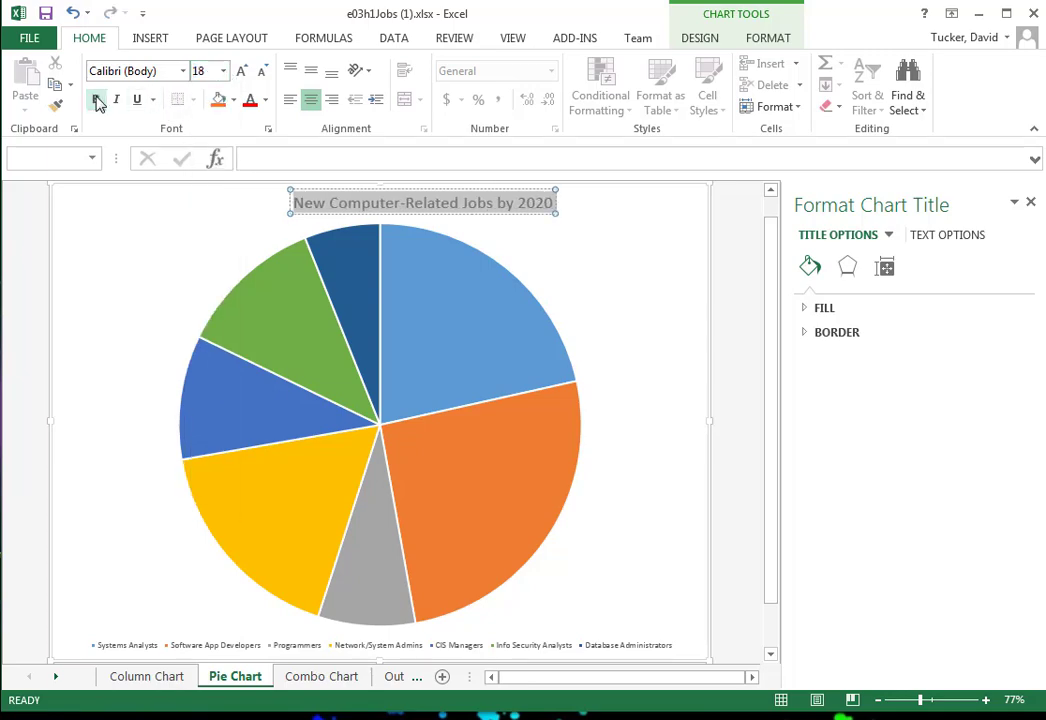
click(97, 101)
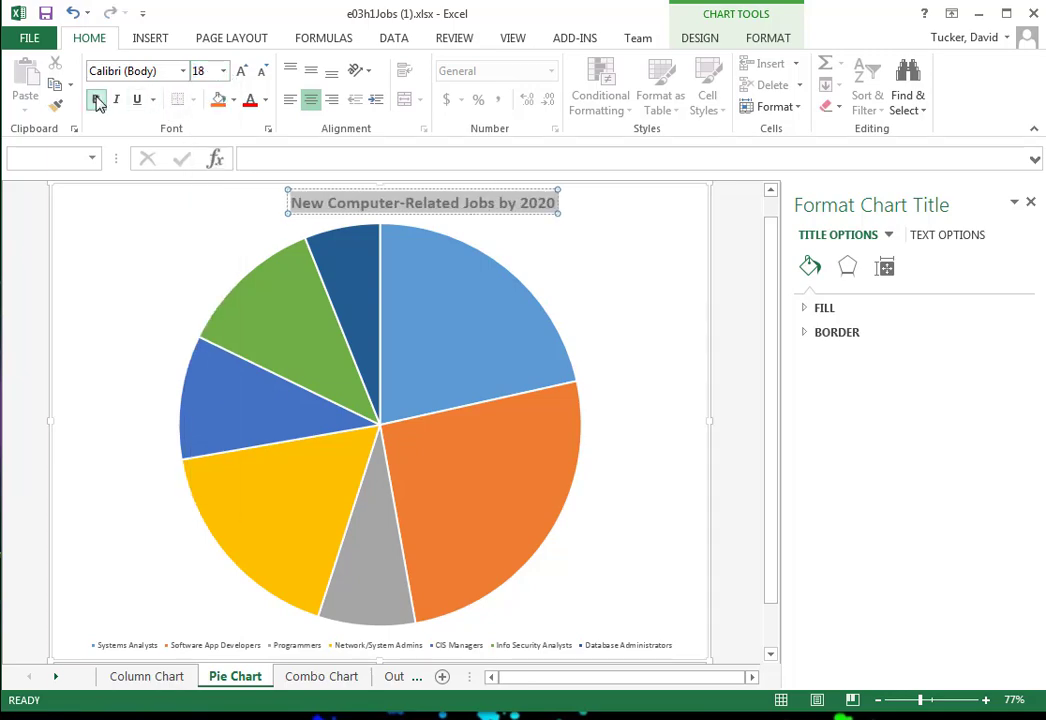
click(626, 240)
click(474, 201)
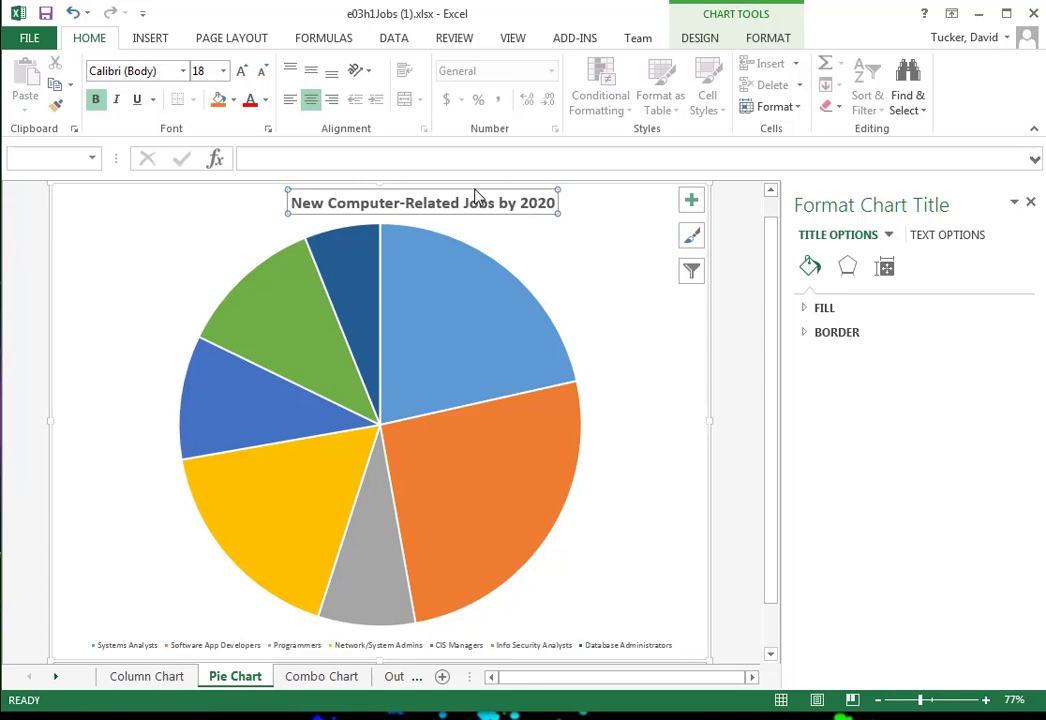
key(ctrl+Page_Up)
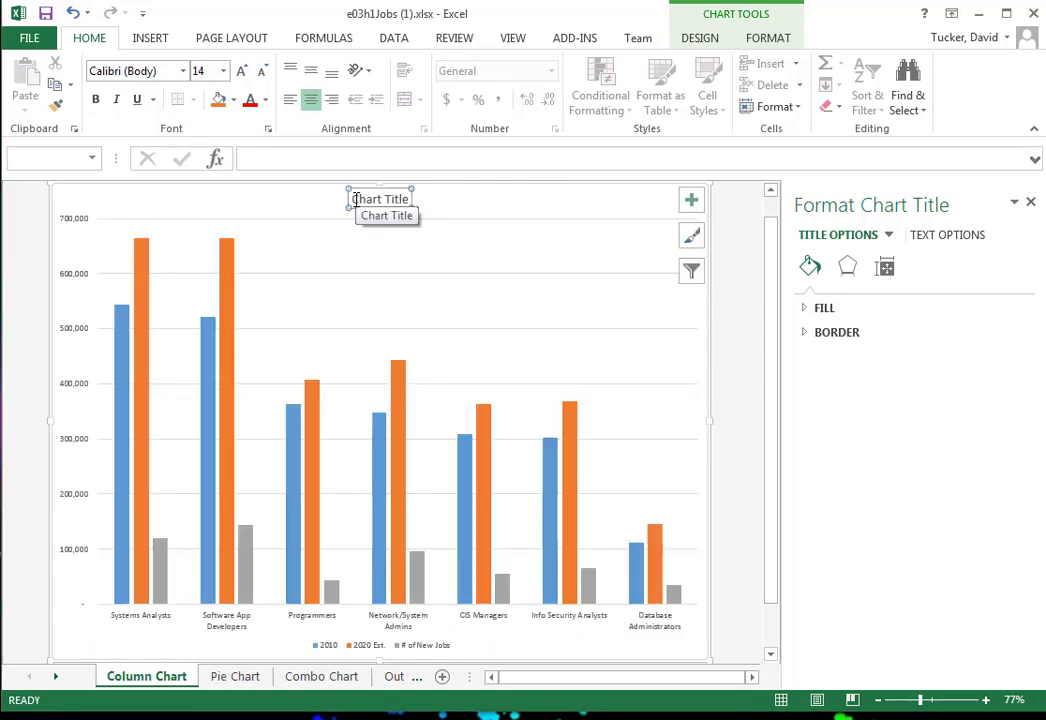
Step: Replace the column chart's placeholder title with 'Number of Computer-Related Jobs 2010 and 2020'
drag(356, 200, 408, 205)
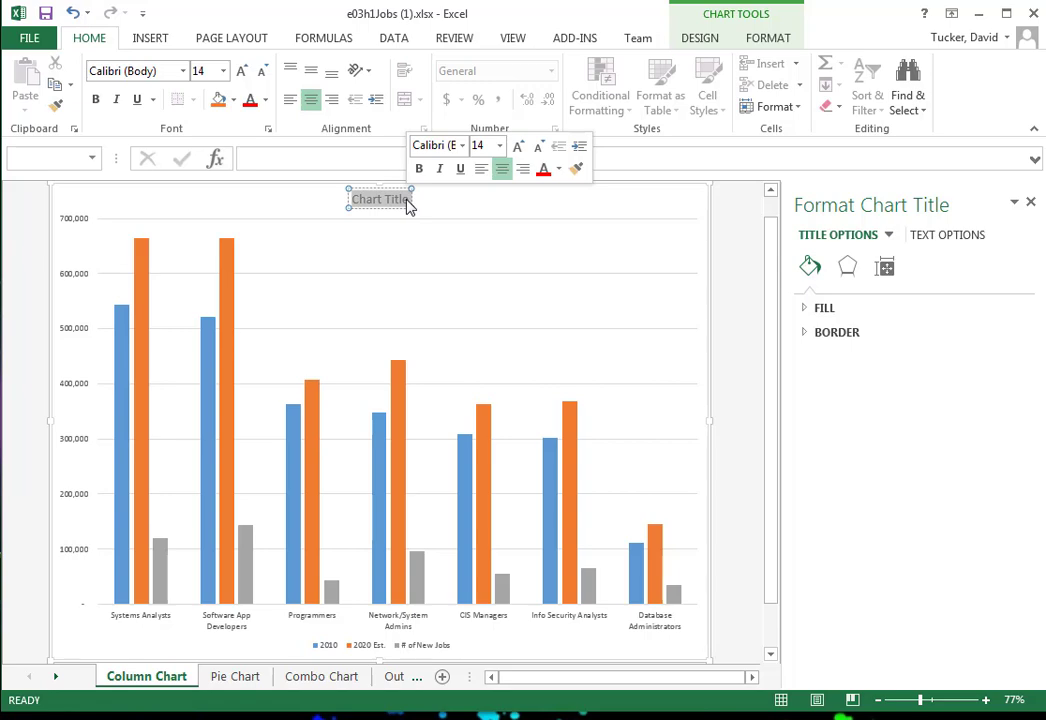
text(Number of)
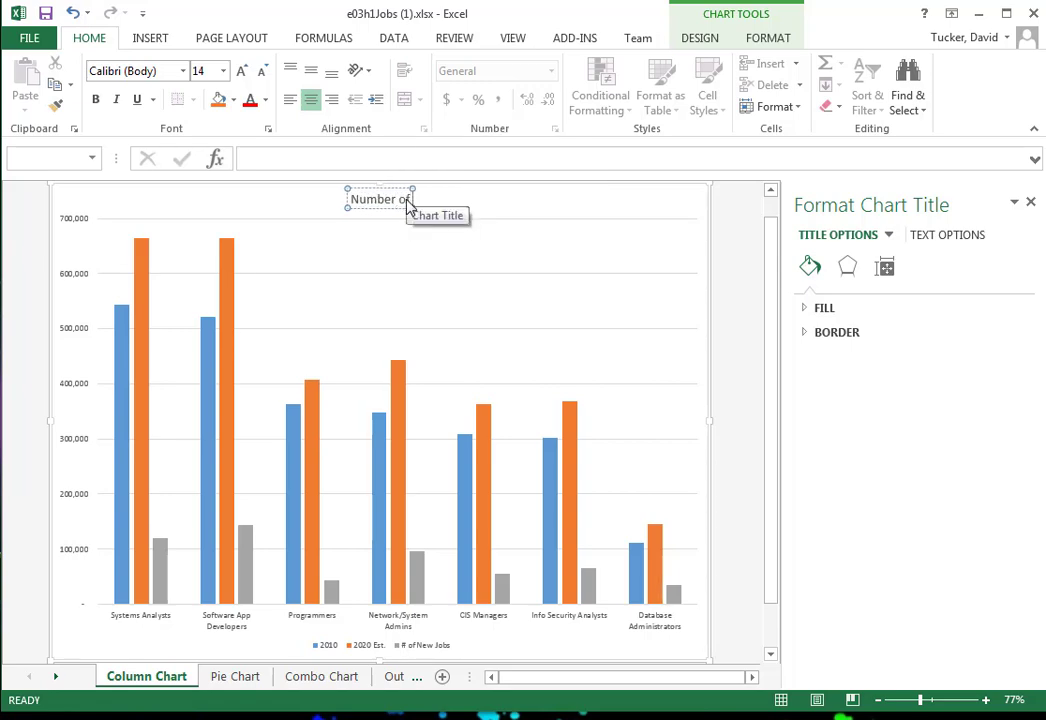
text( Computer)
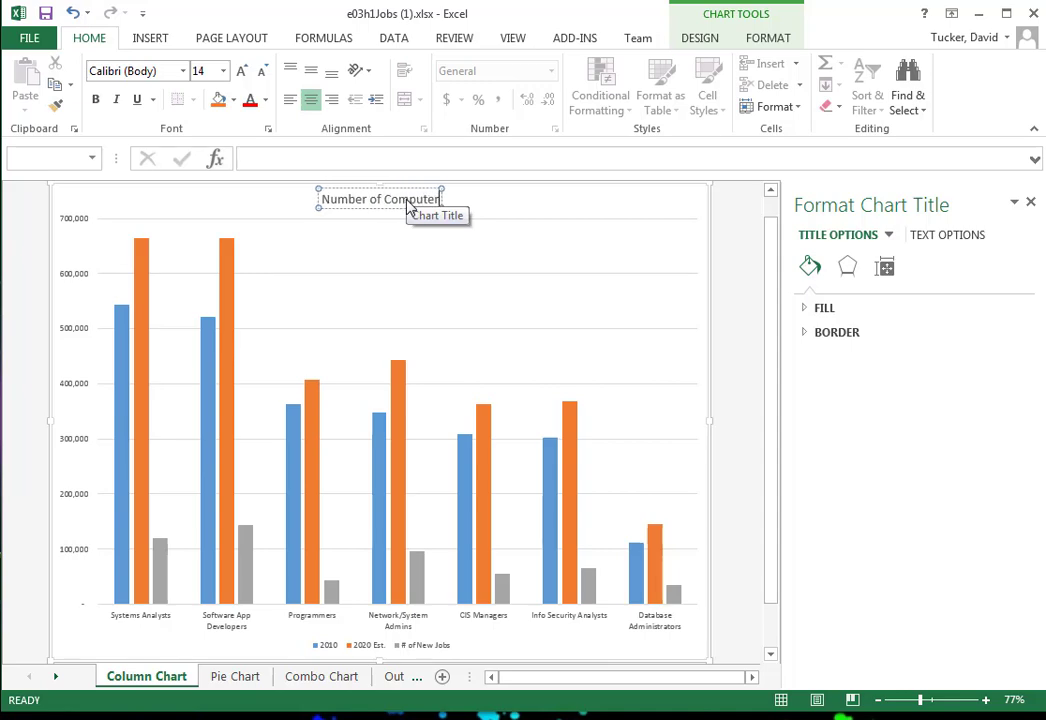
text(-Related)
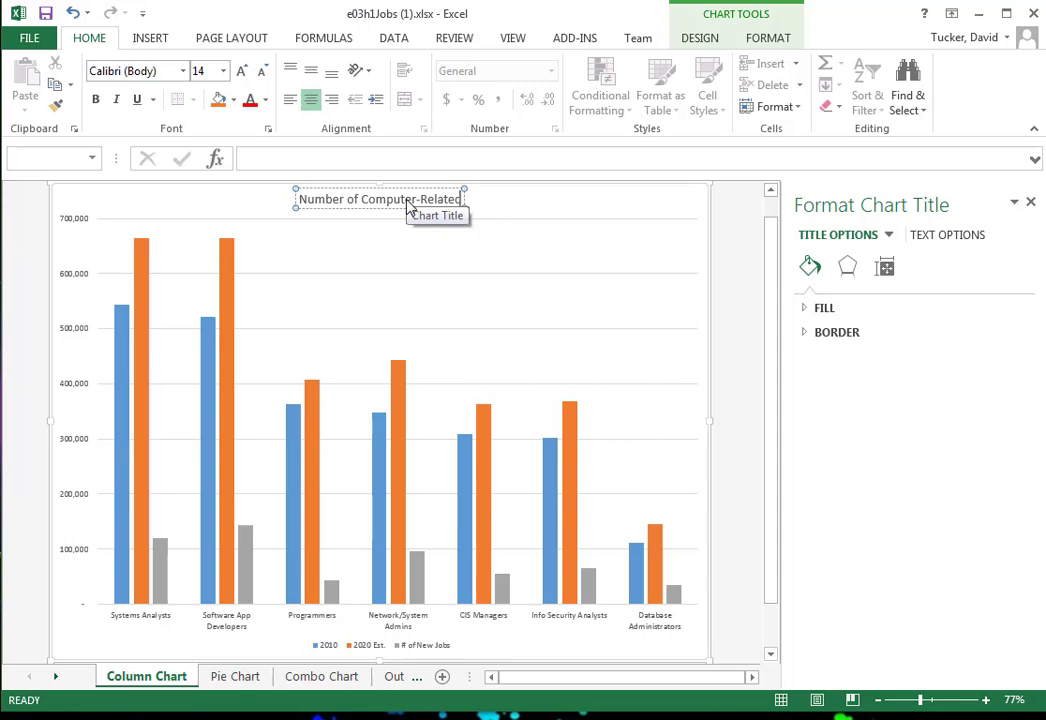
text( Jobs)
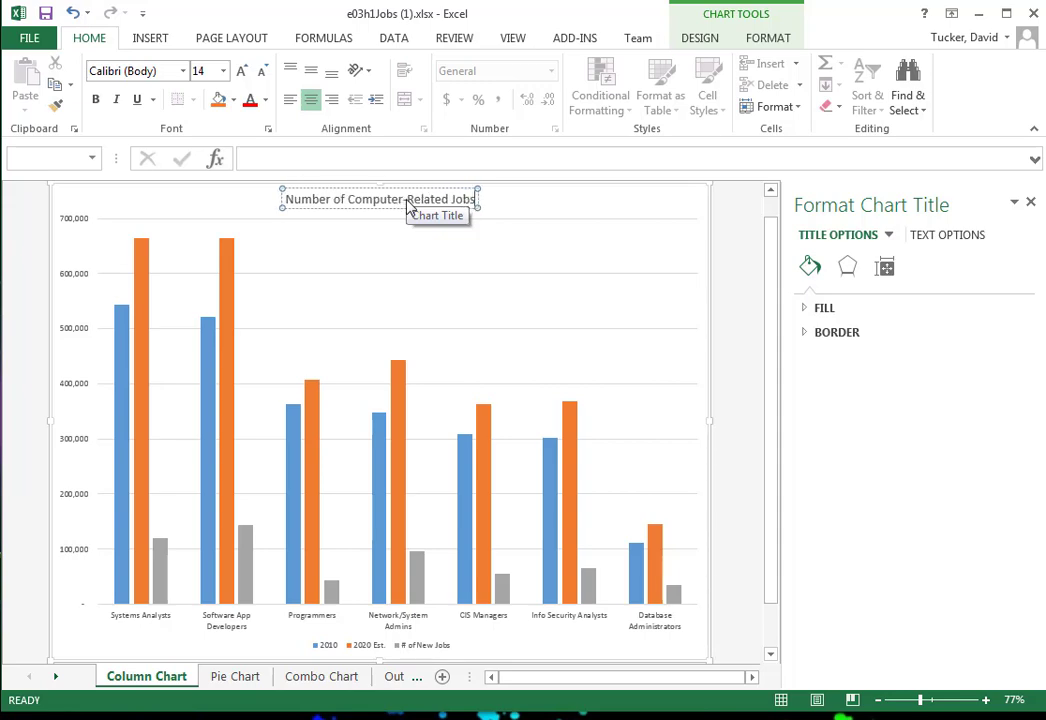
text( 2010)
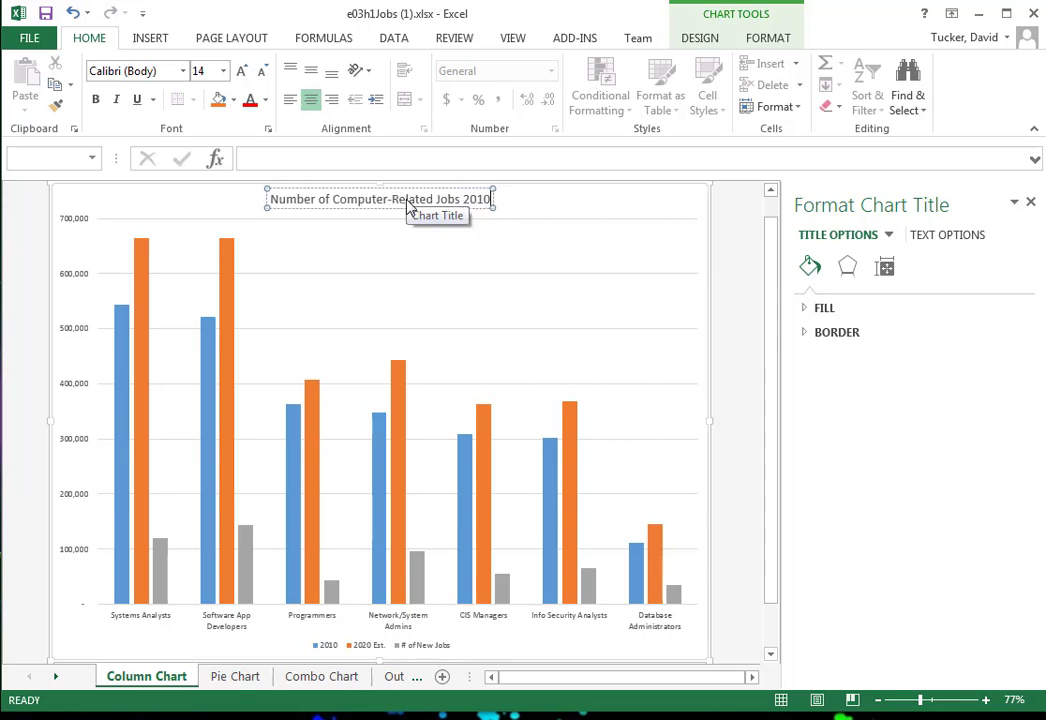
text( and)
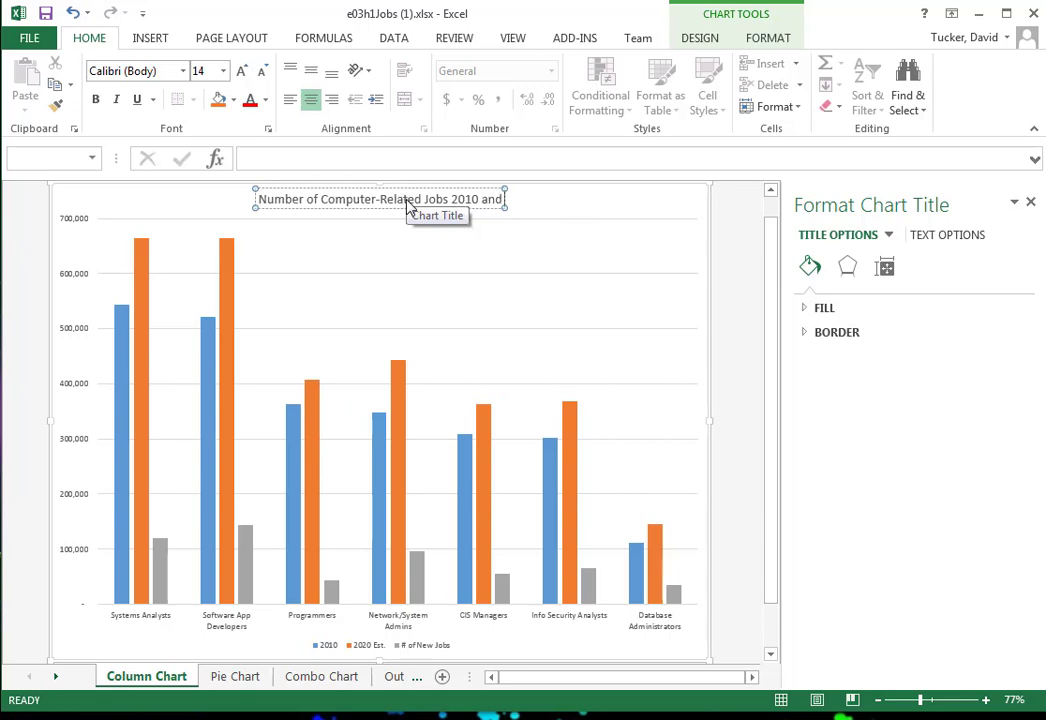
text( 2020)
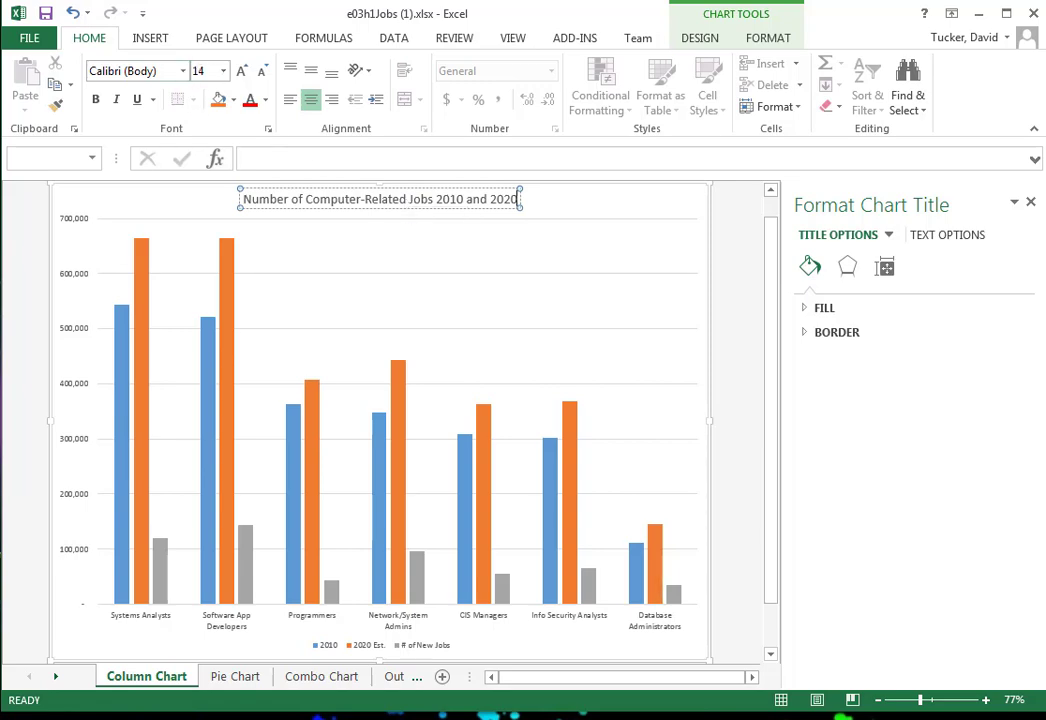
key(Escape)
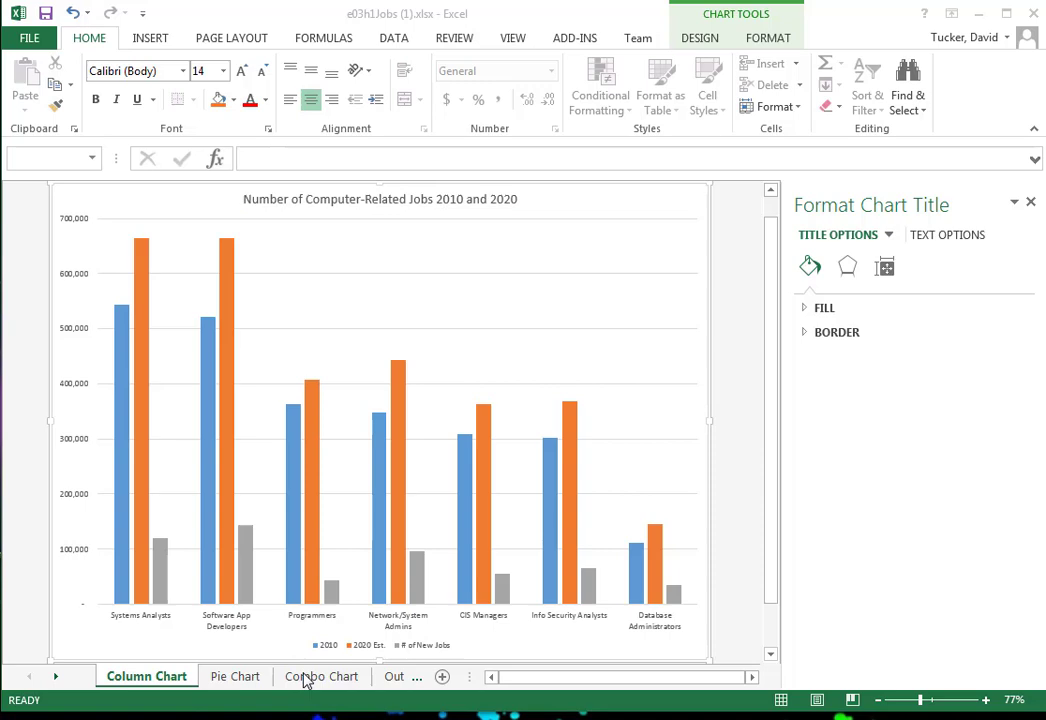
Step: On the Outlook sheet, type 'Projected Number of Jobs' as the bar chart title, fixing typos
click(394, 678)
click(243, 493)
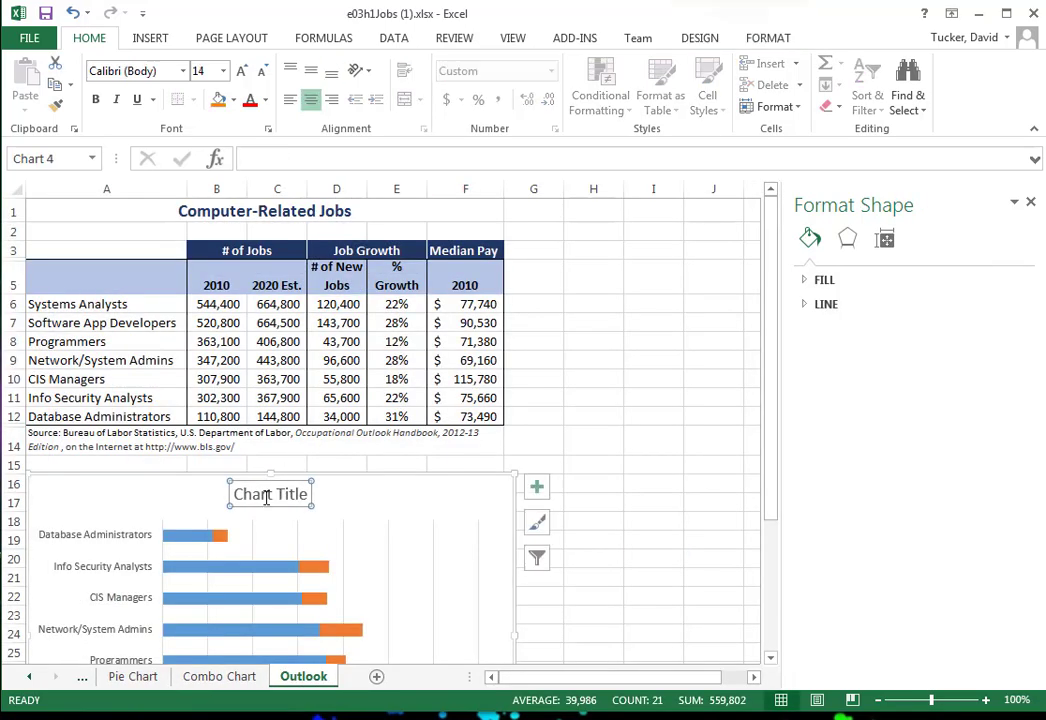
drag(237, 490, 307, 486)
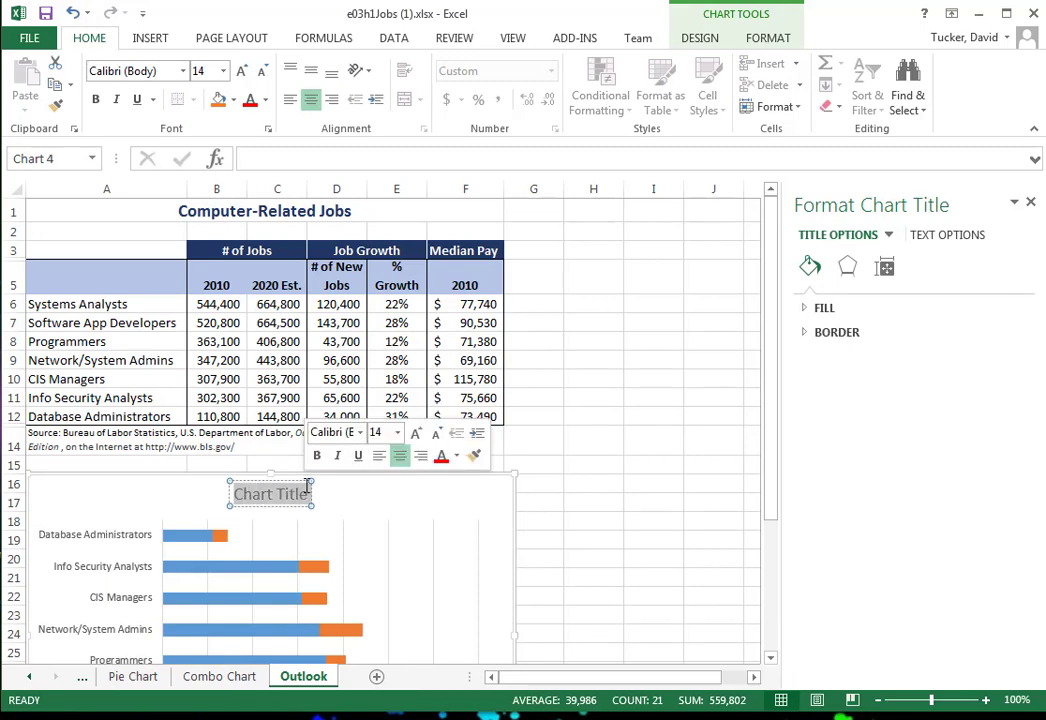
text(P)
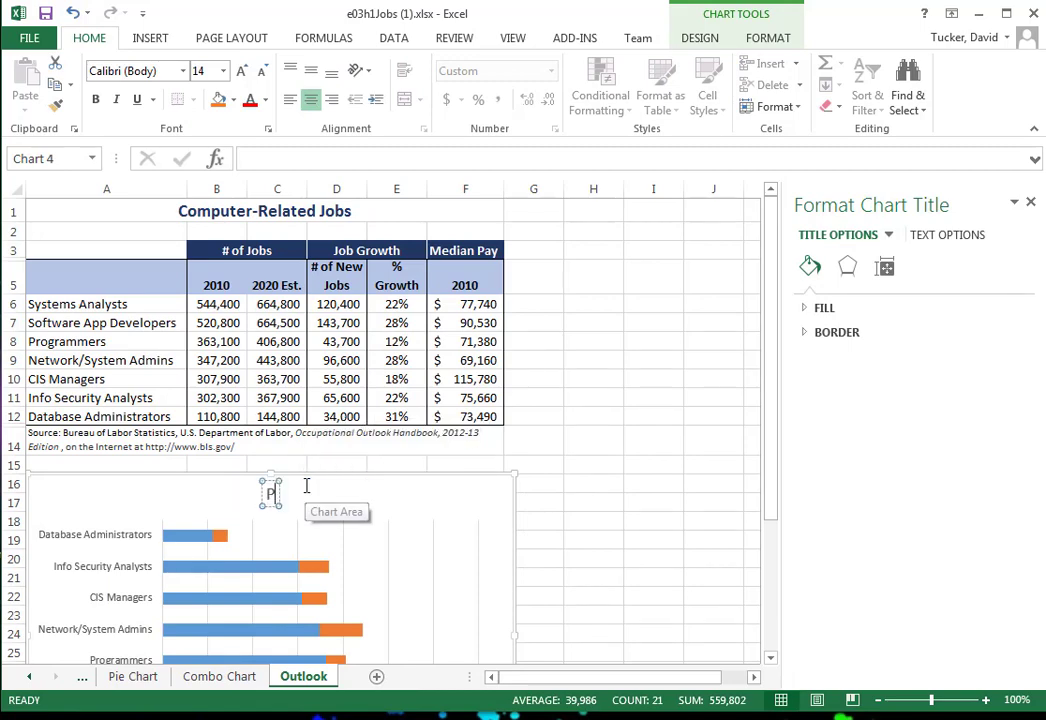
text(rojected)
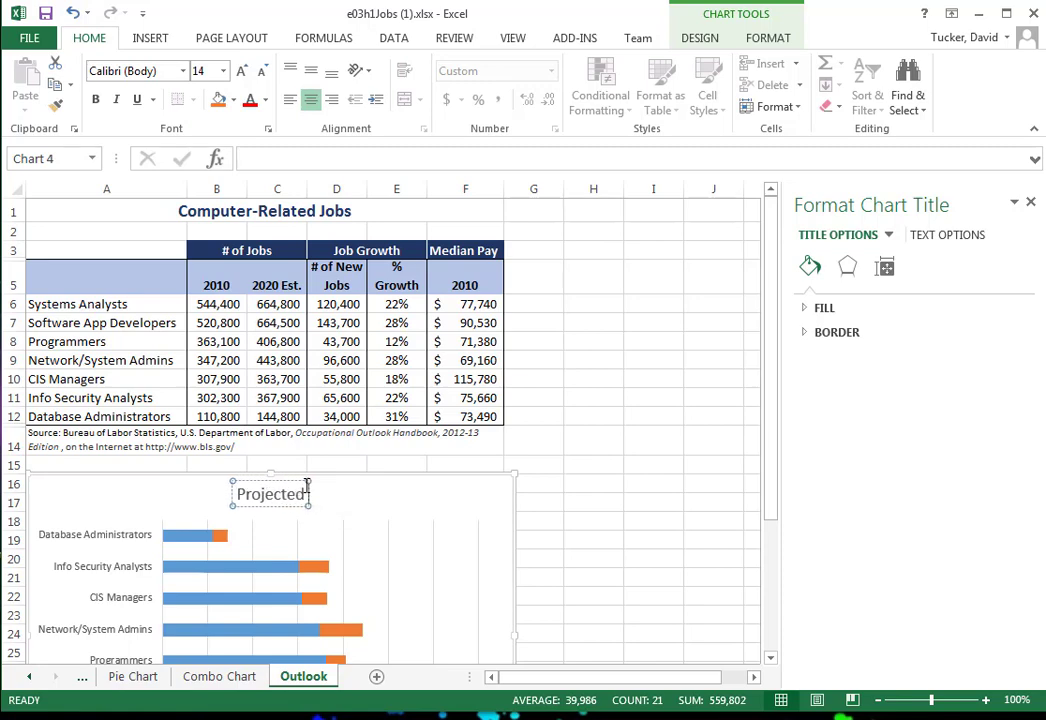
text( Numbers)
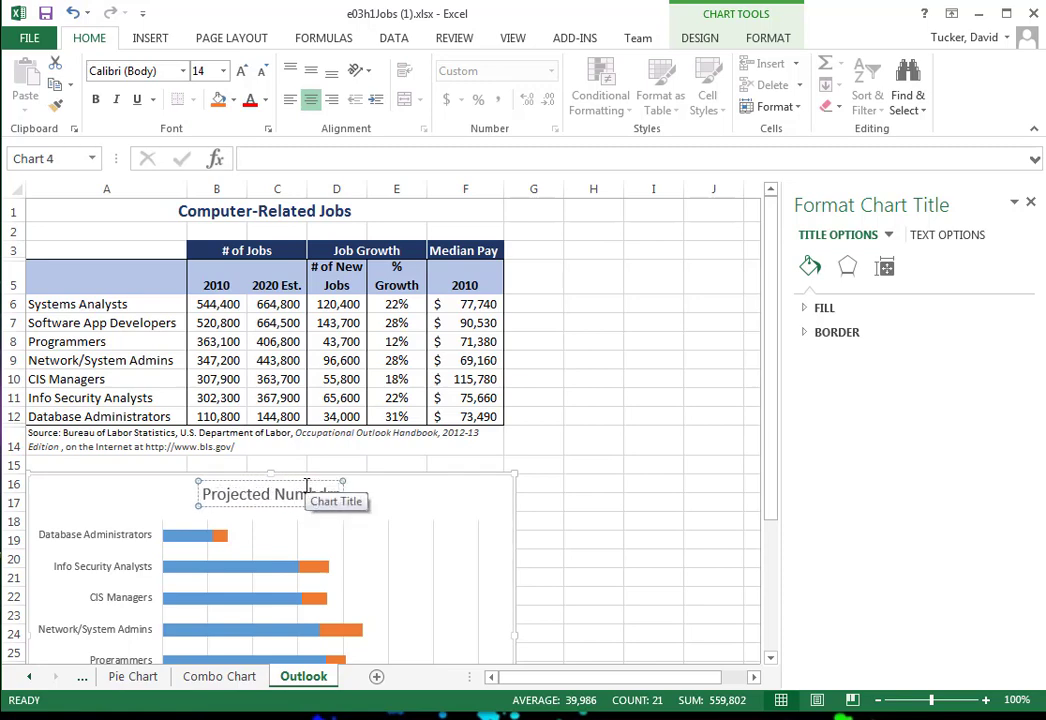
key(BackSpace)
key(BackSpace)
key(BackSpace)
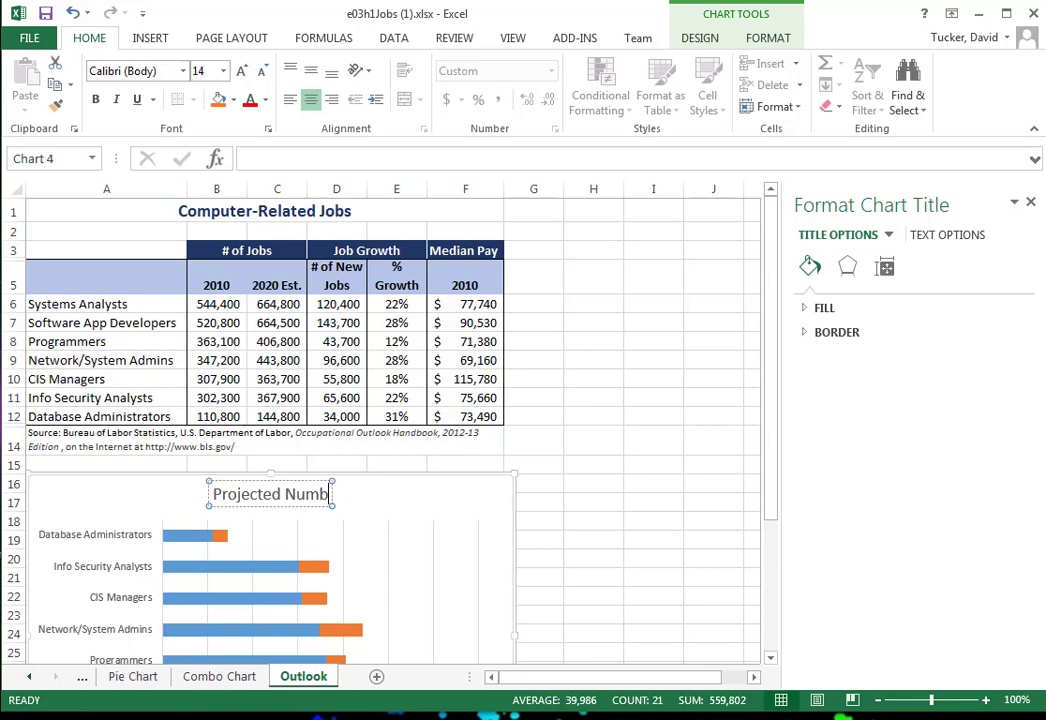
text(er of)
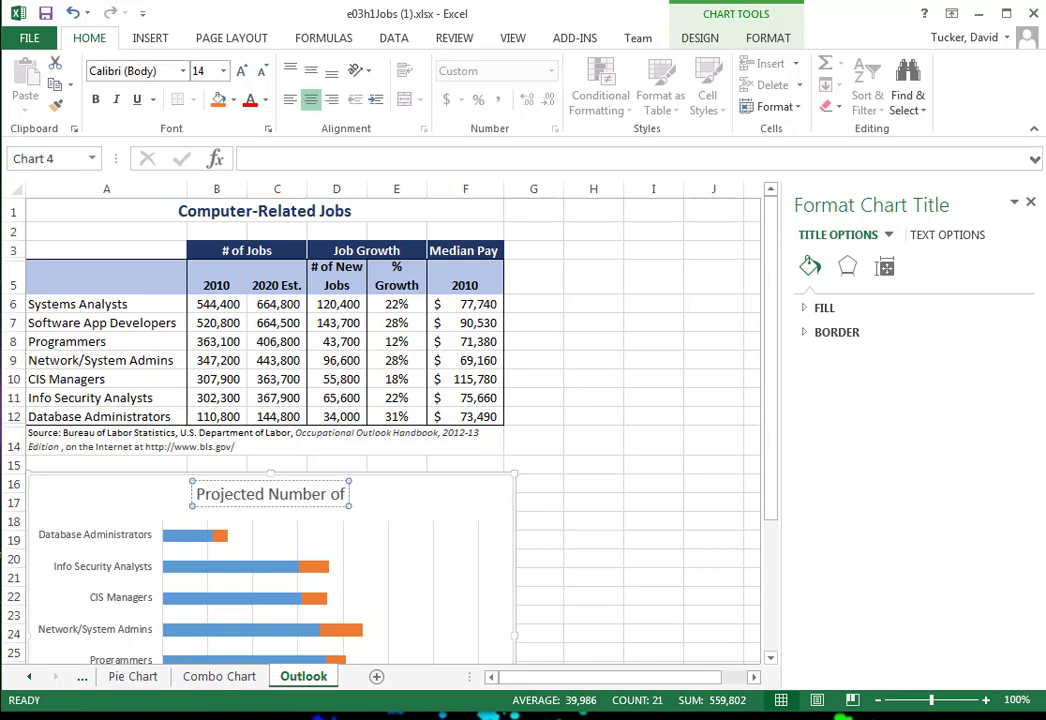
text( Jobys)
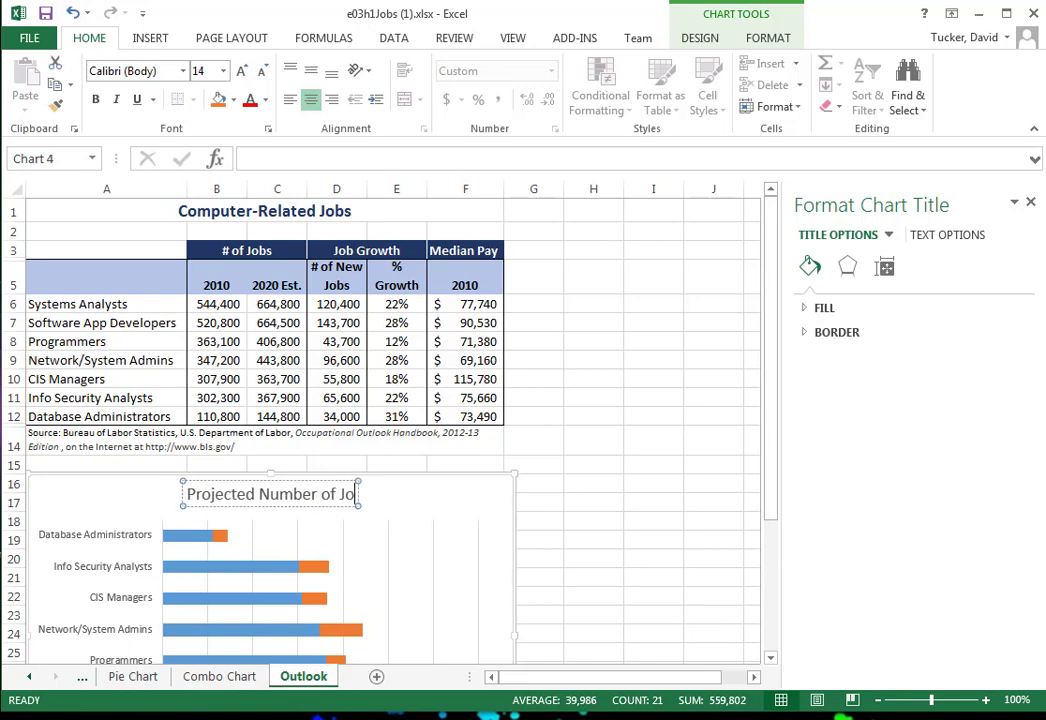
key(BackSpace)
key(BackSpace)
text(s by 2)
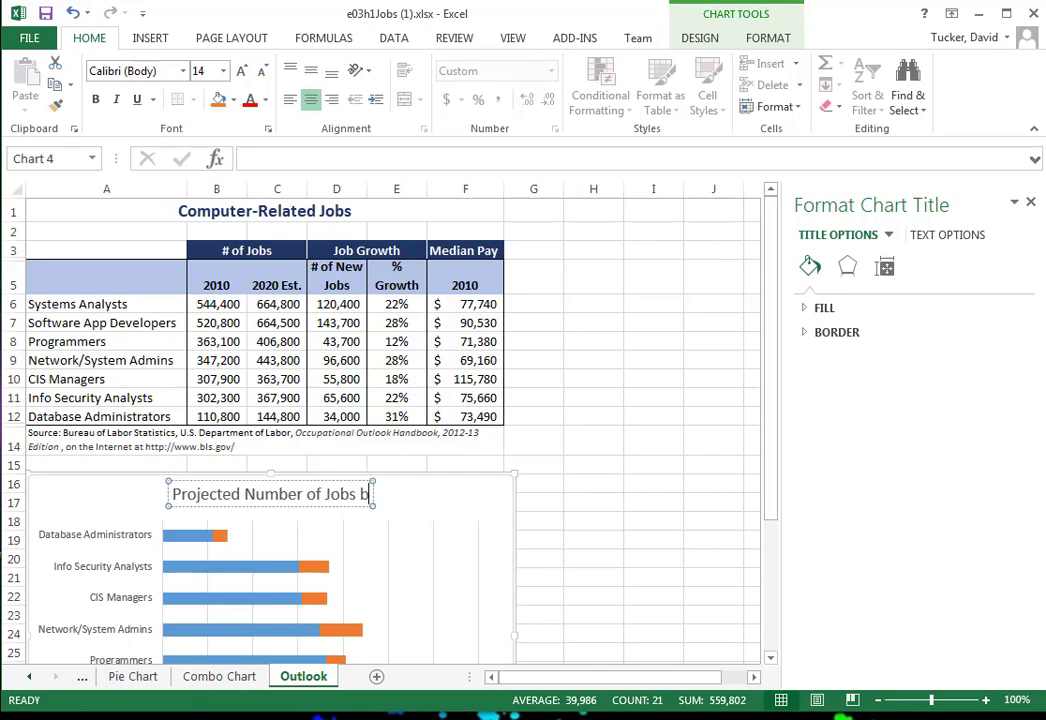
text(020)
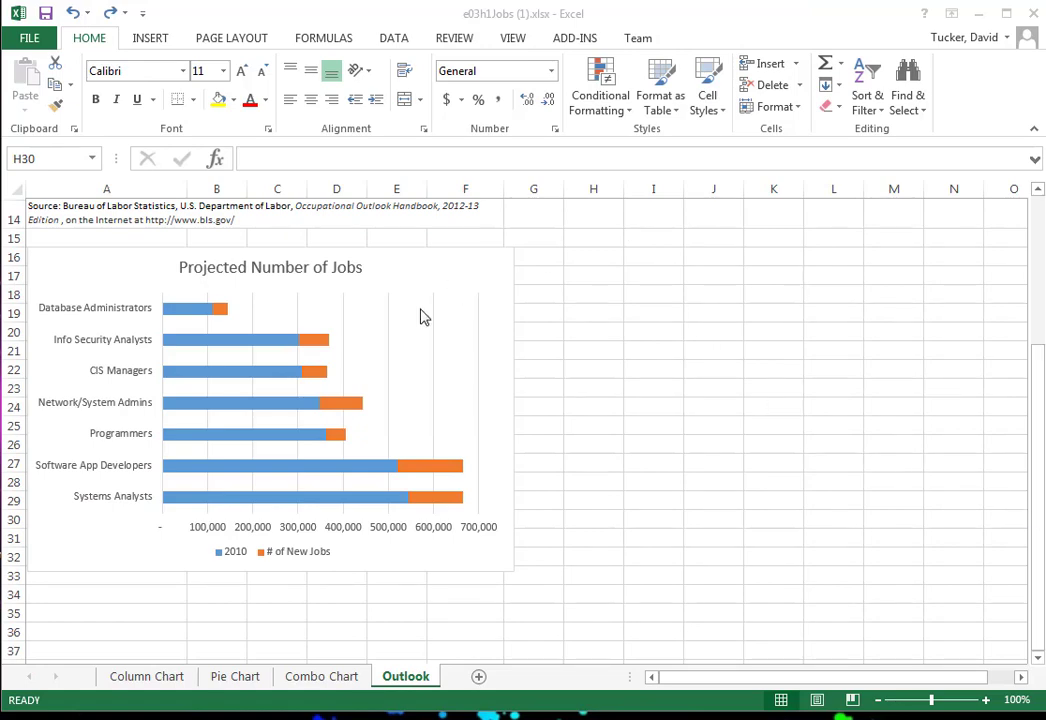
Step: Add a primary vertical axis title reading 'Job Titles' to the bar chart
click(490, 273)
click(543, 268)
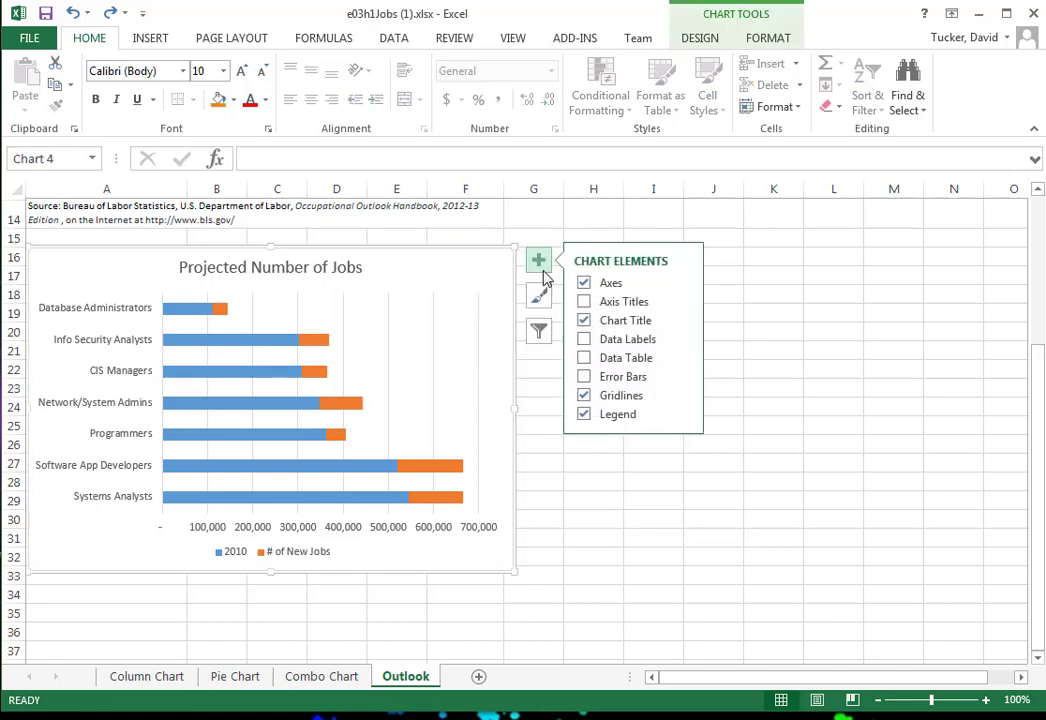
click(614, 305)
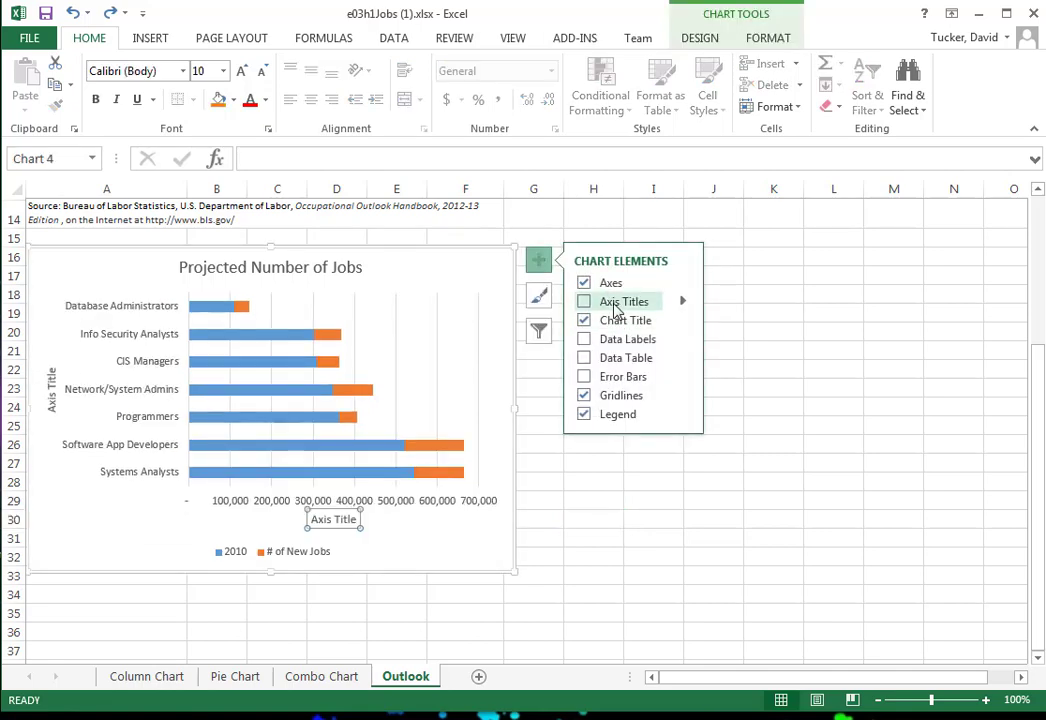
click(683, 301)
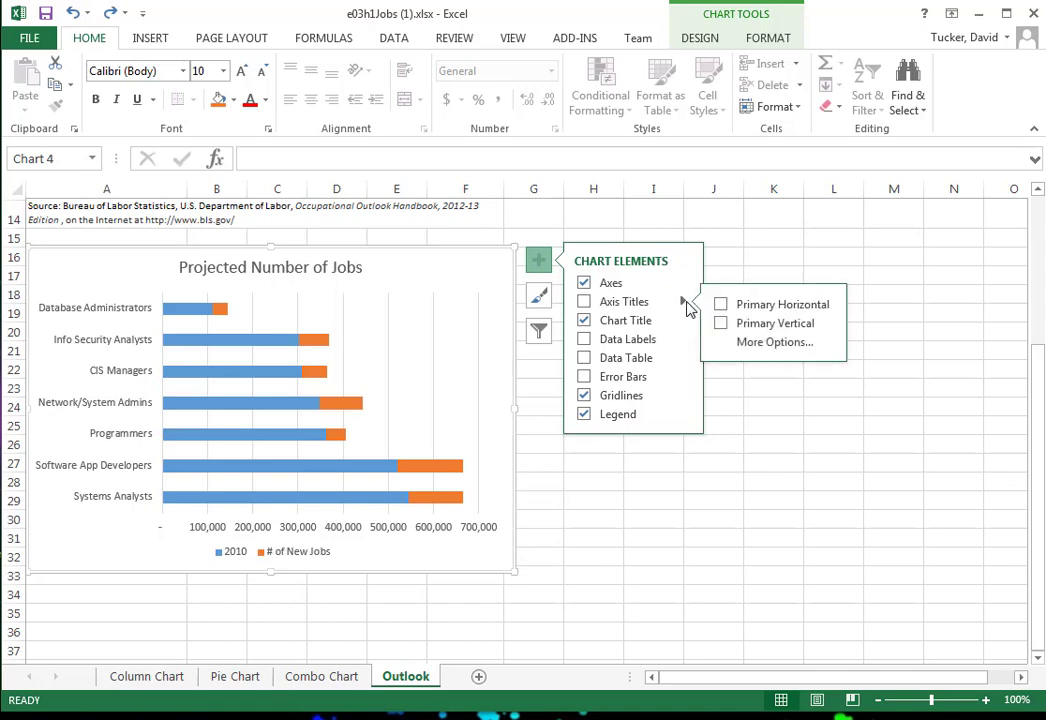
click(752, 326)
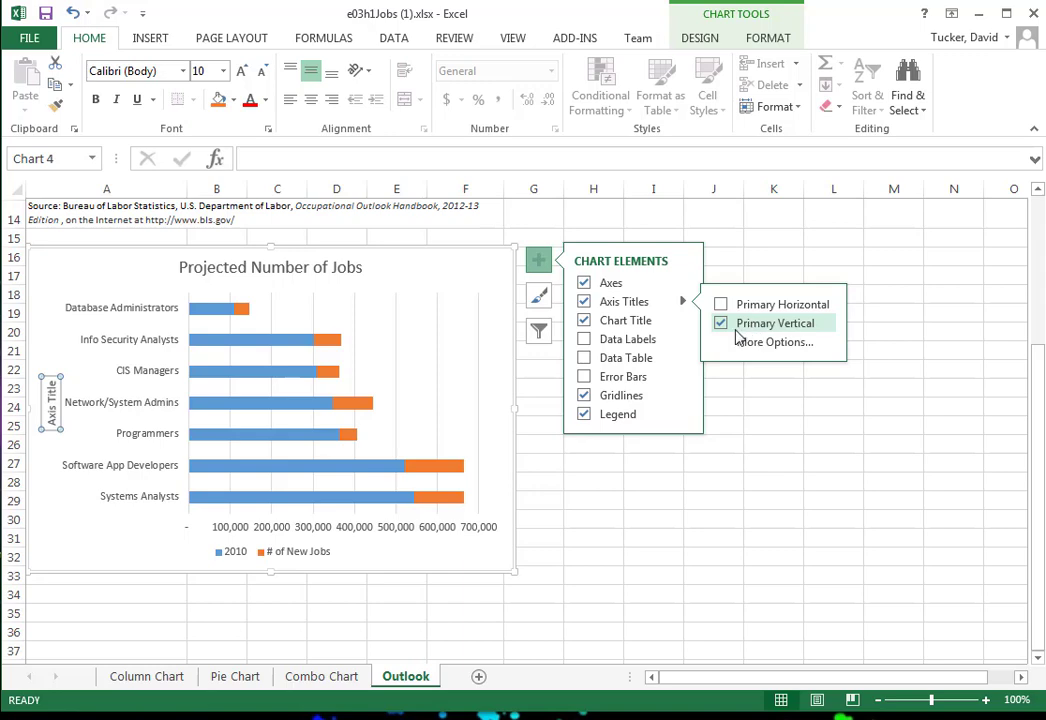
click(52, 400)
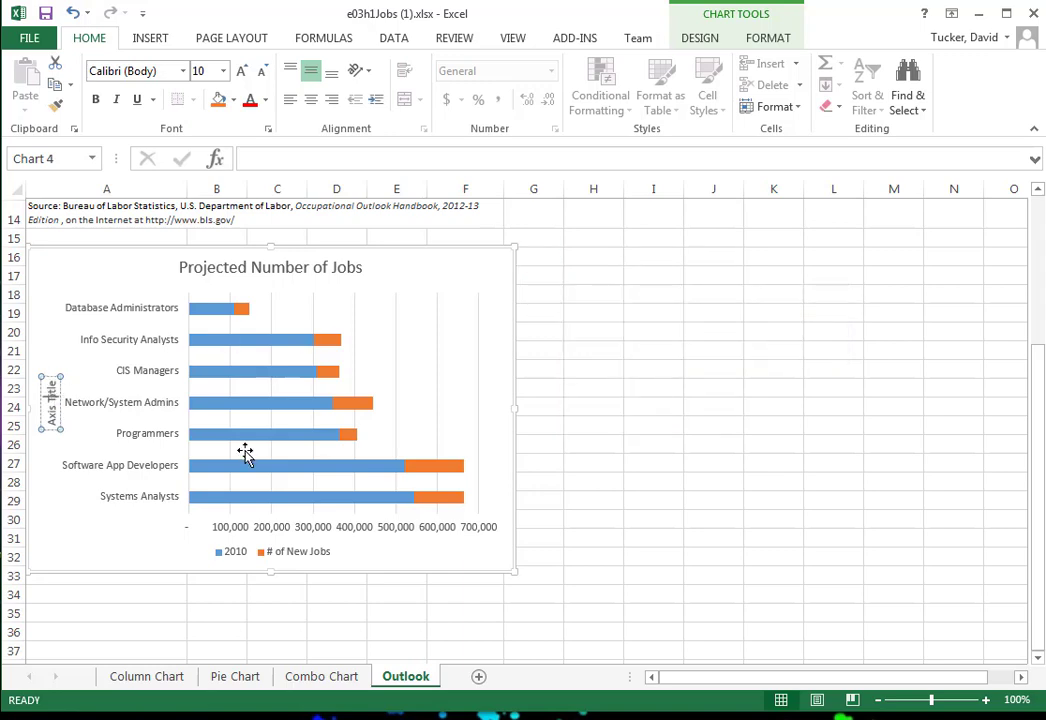
key(BackSpace)
key(BackSpace)
key(BackSpace)
key(BackSpace)
key(BackSpace)
key(BackSpace)
key(BackSpace)
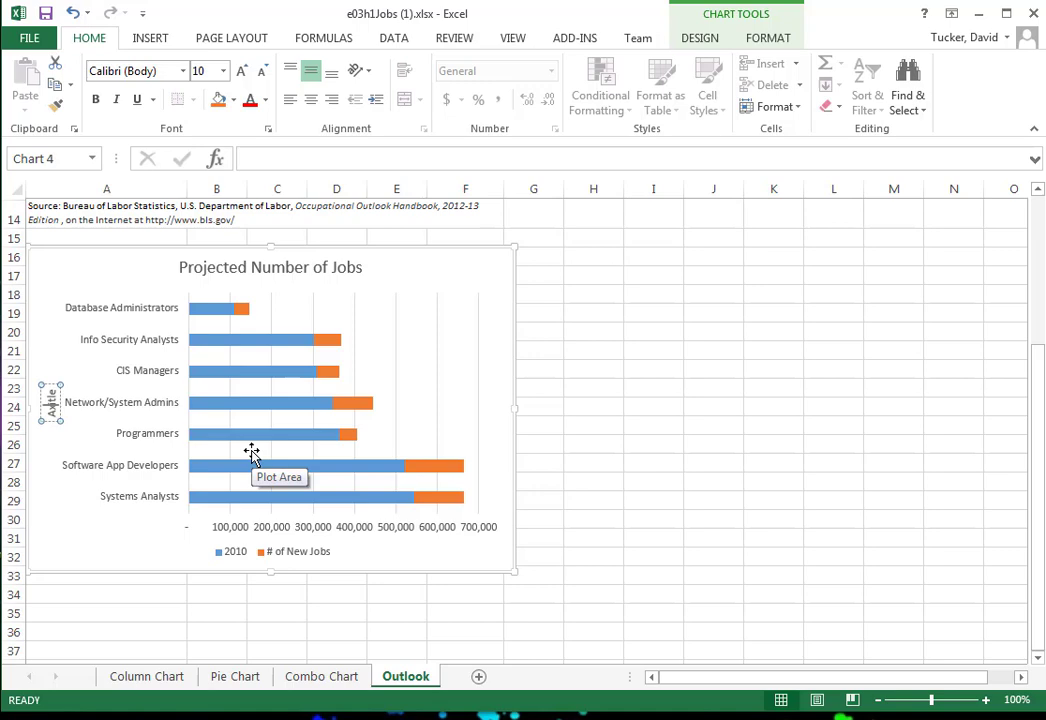
key(Delete)
key(Delete)
key(Delete)
text(Job Titles)
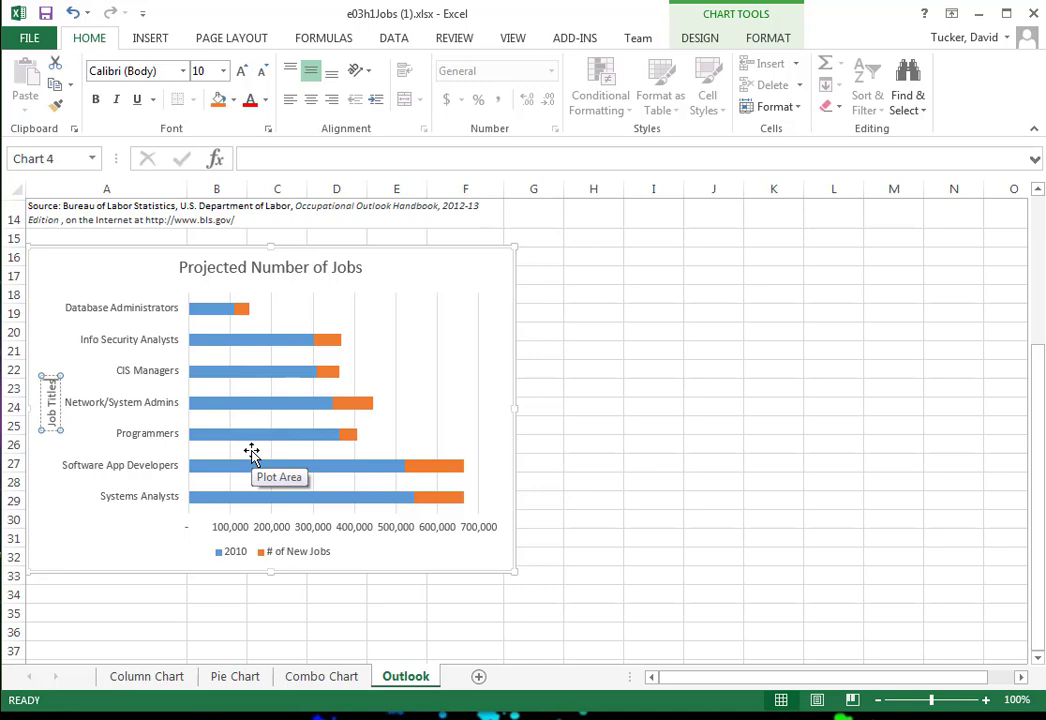
click(581, 390)
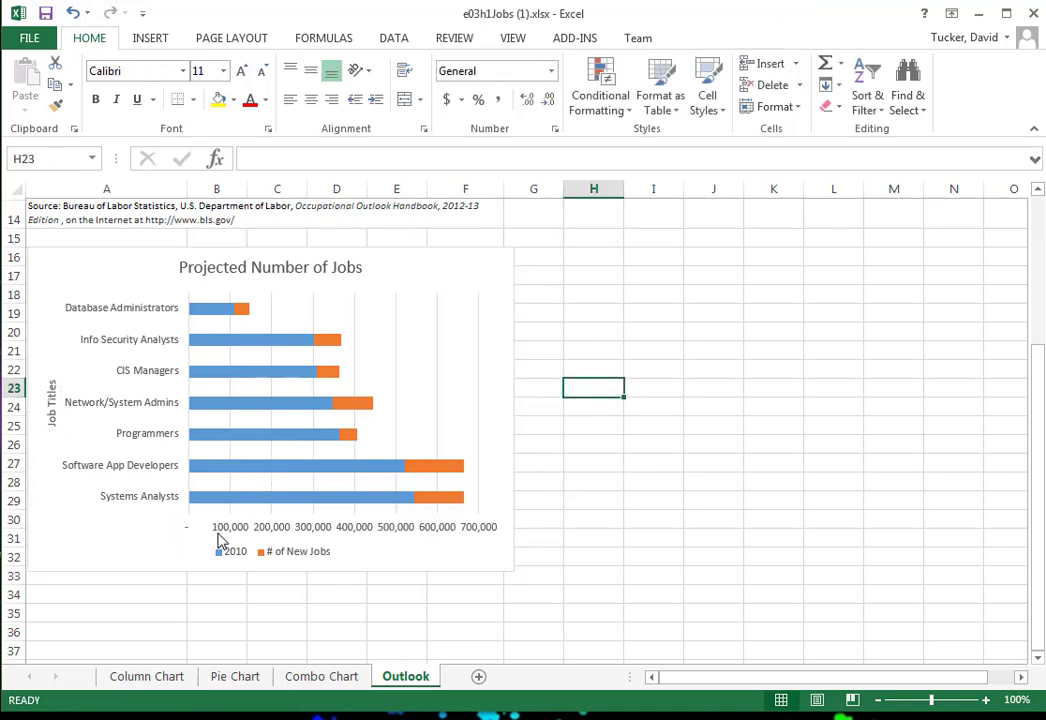
Step: Set the bar chart's horizontal value axis display units to Thousands
click(360, 536)
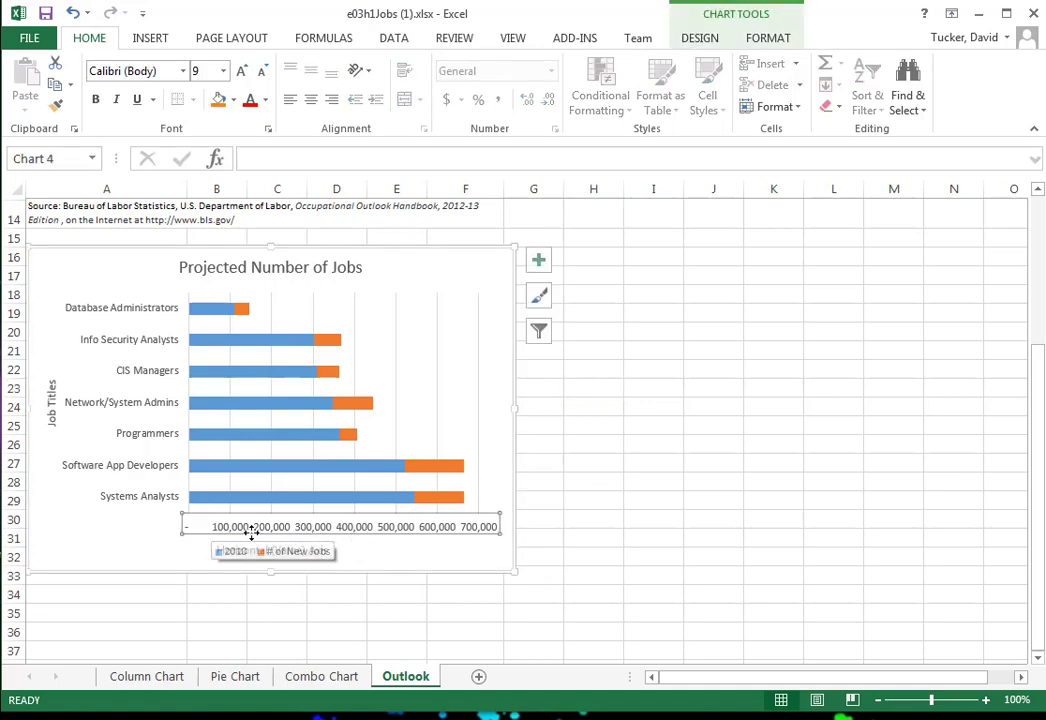
double_click(425, 530)
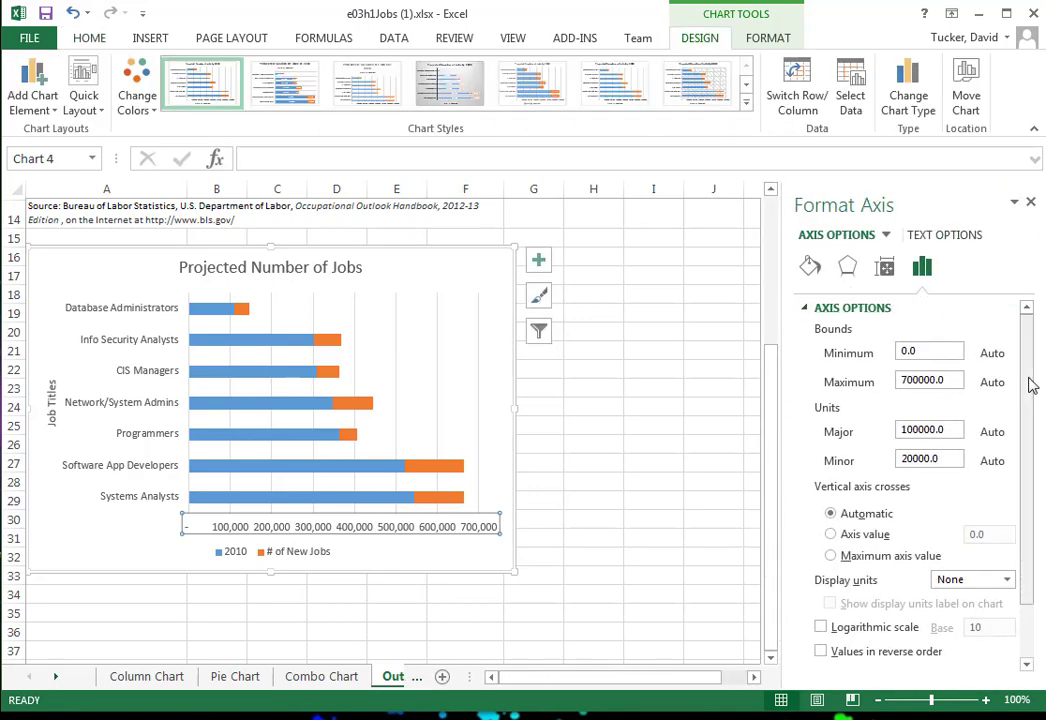
scroll(1032, 385, down, 2)
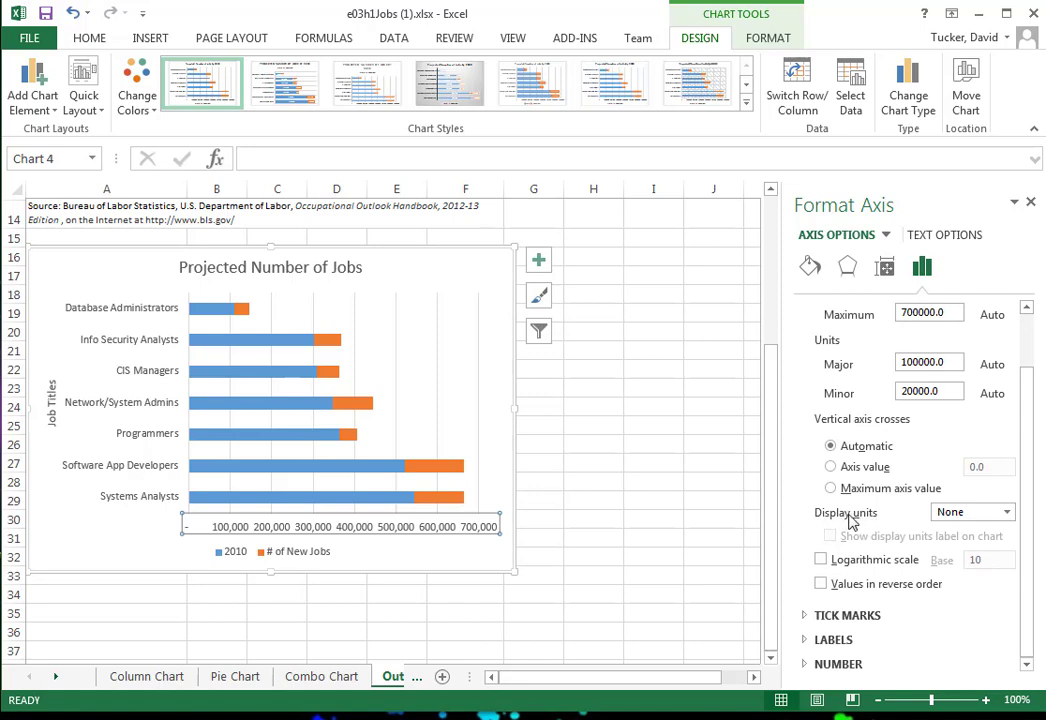
click(1007, 512)
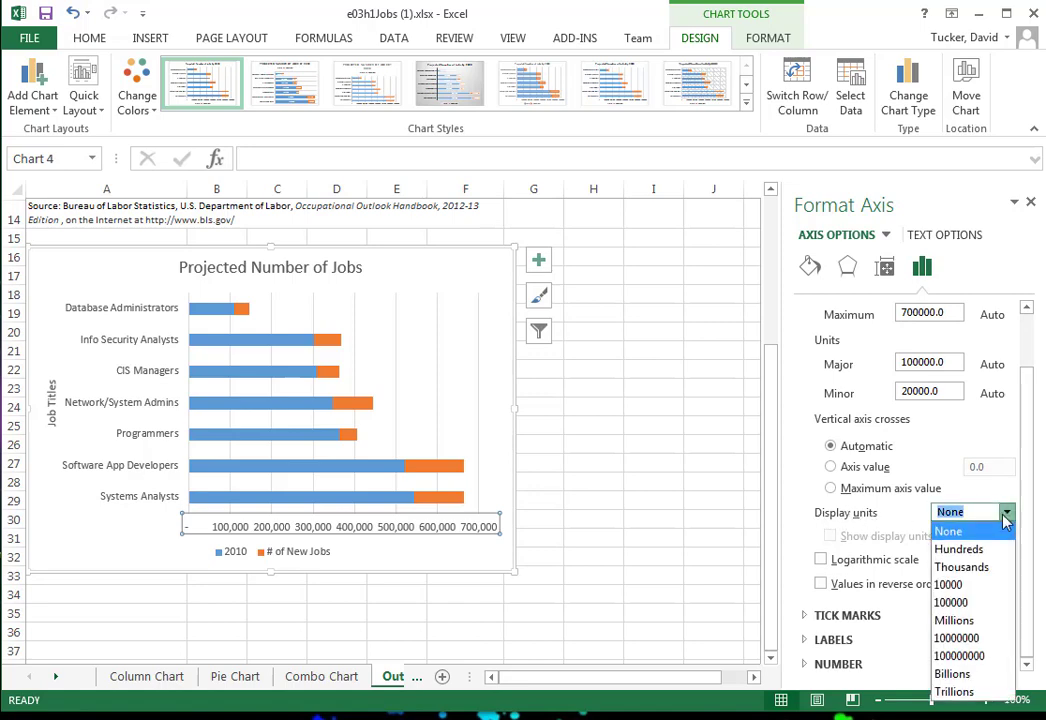
click(977, 567)
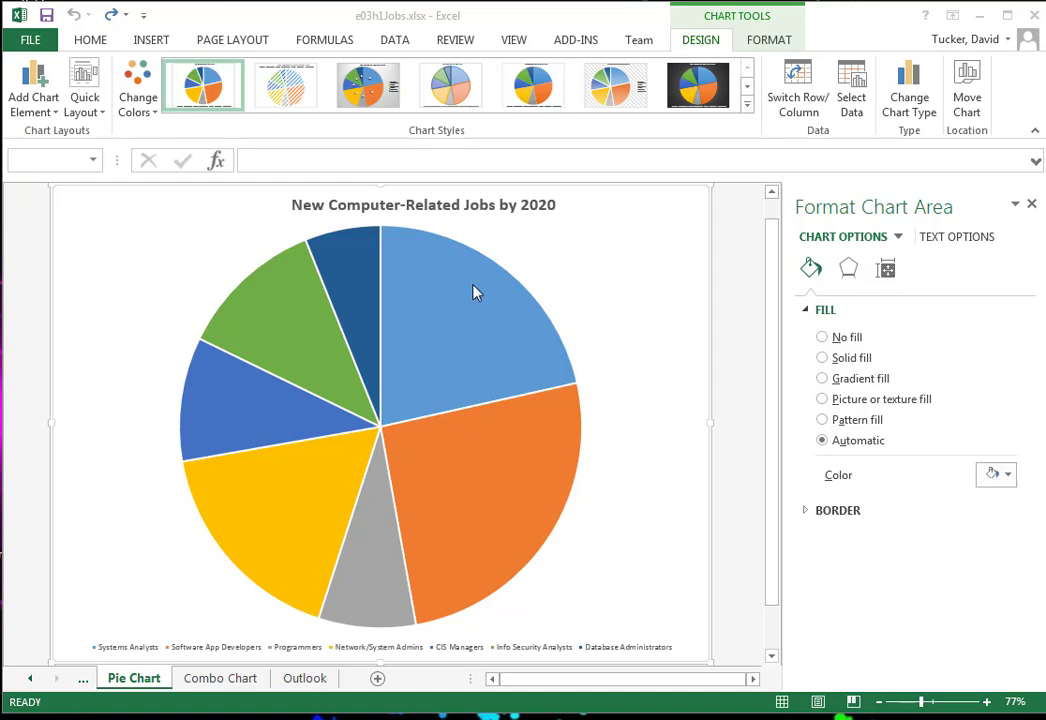
Step: Add data labels to the pie slices, centred inside each slice
click(692, 204)
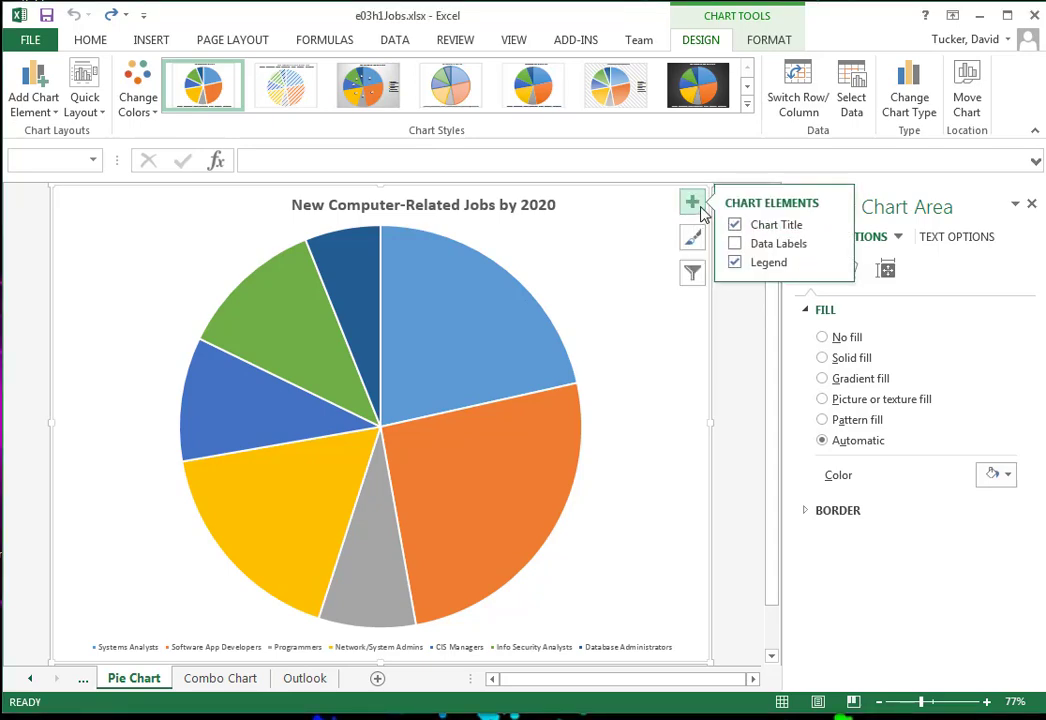
click(736, 245)
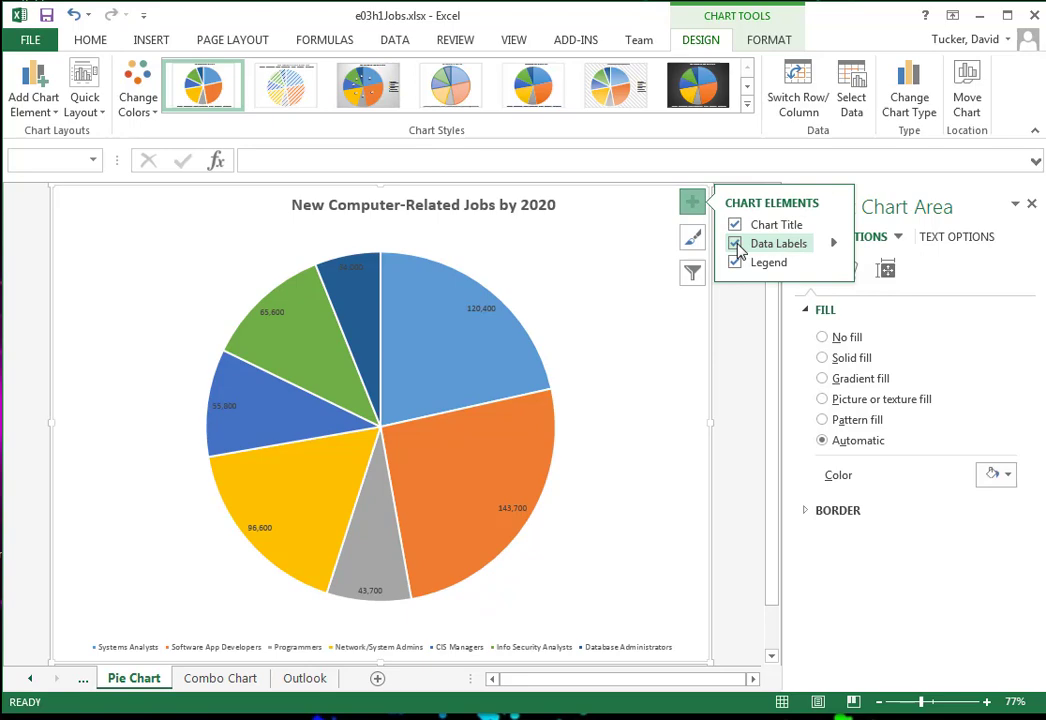
click(835, 247)
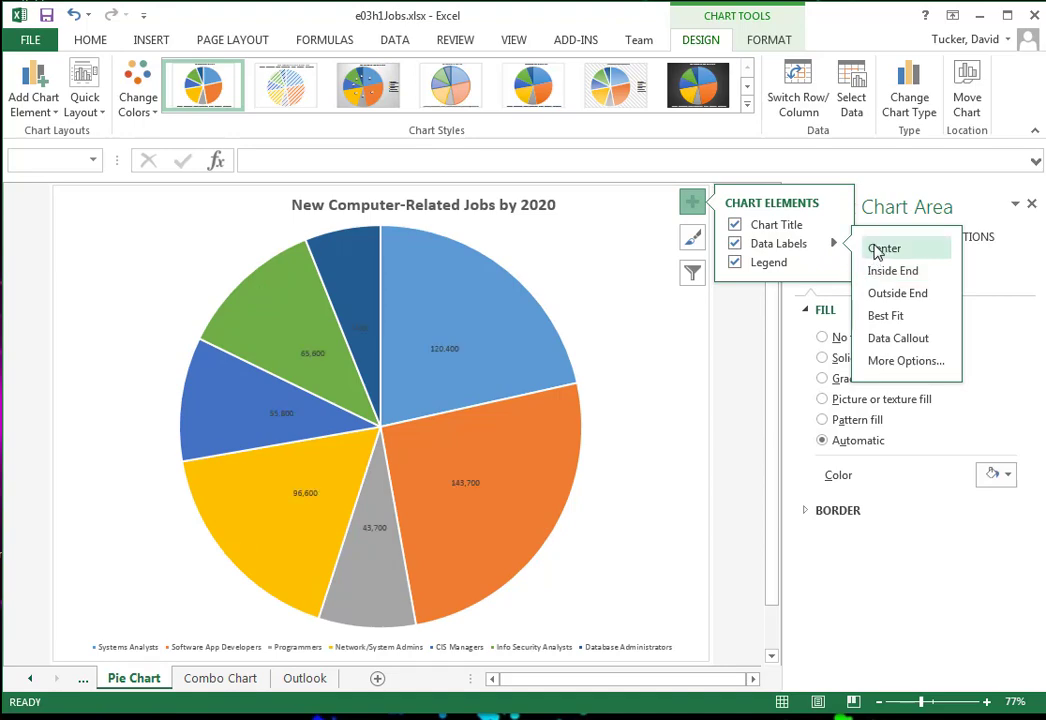
click(880, 248)
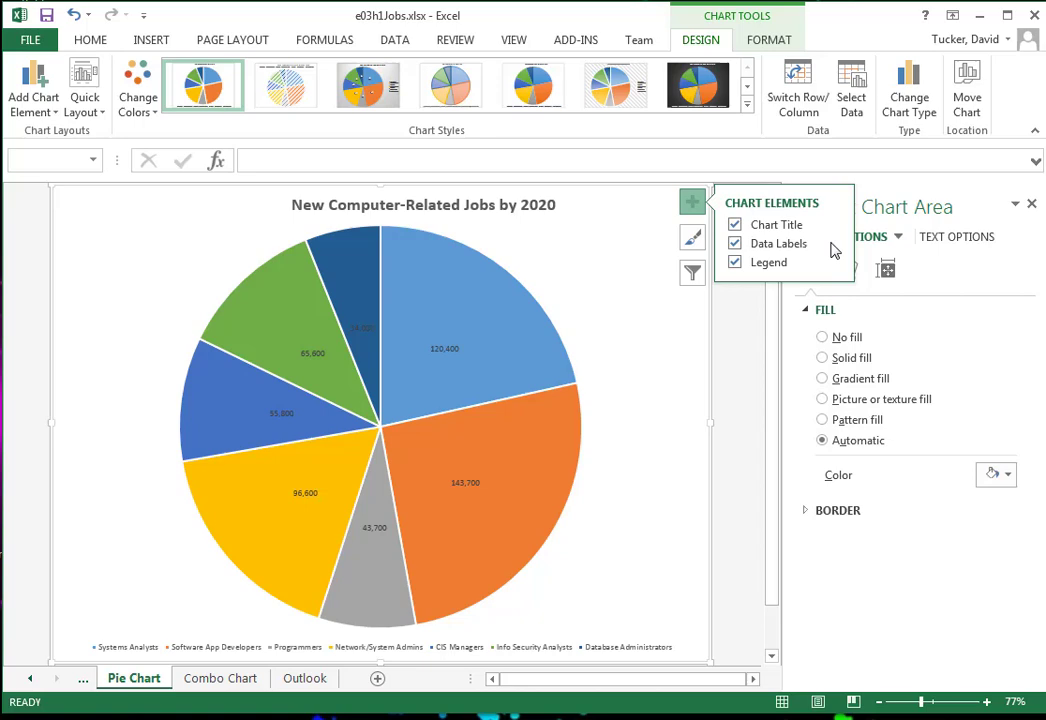
click(836, 246)
click(899, 362)
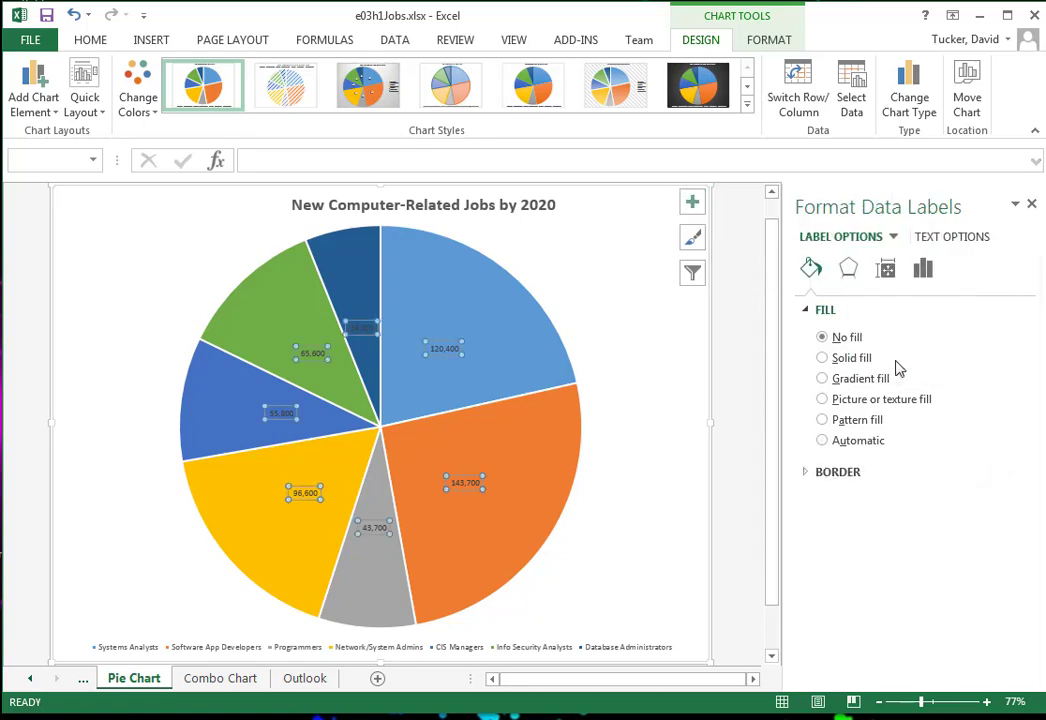
Step: Make the data labels show Percentage only, with Value unchecked
click(693, 204)
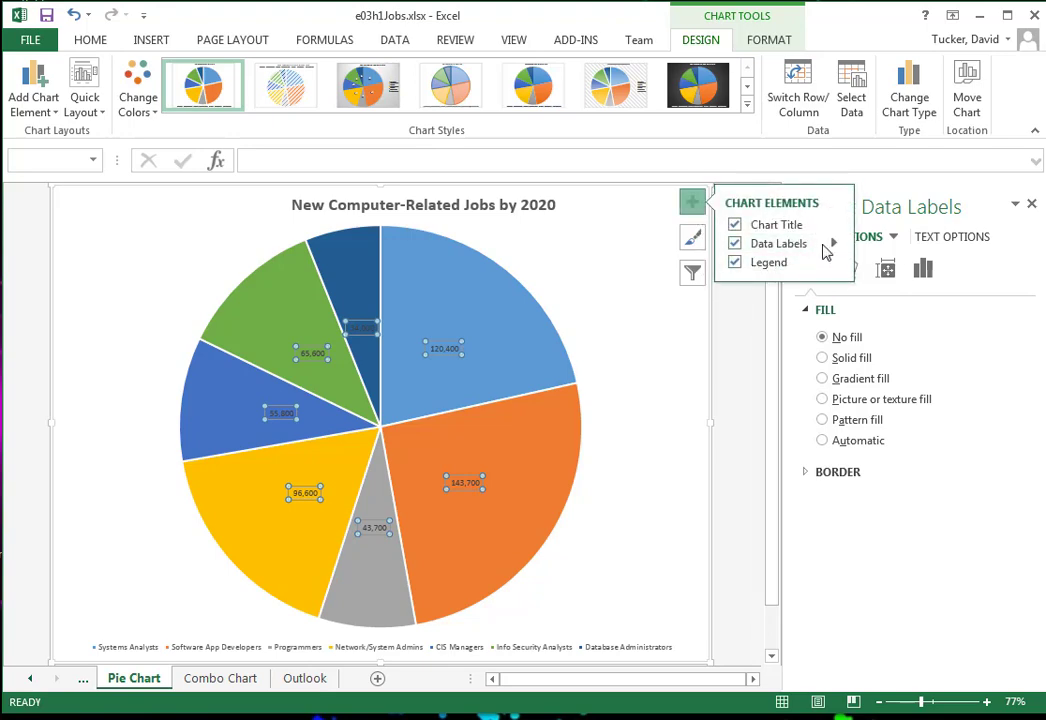
click(834, 244)
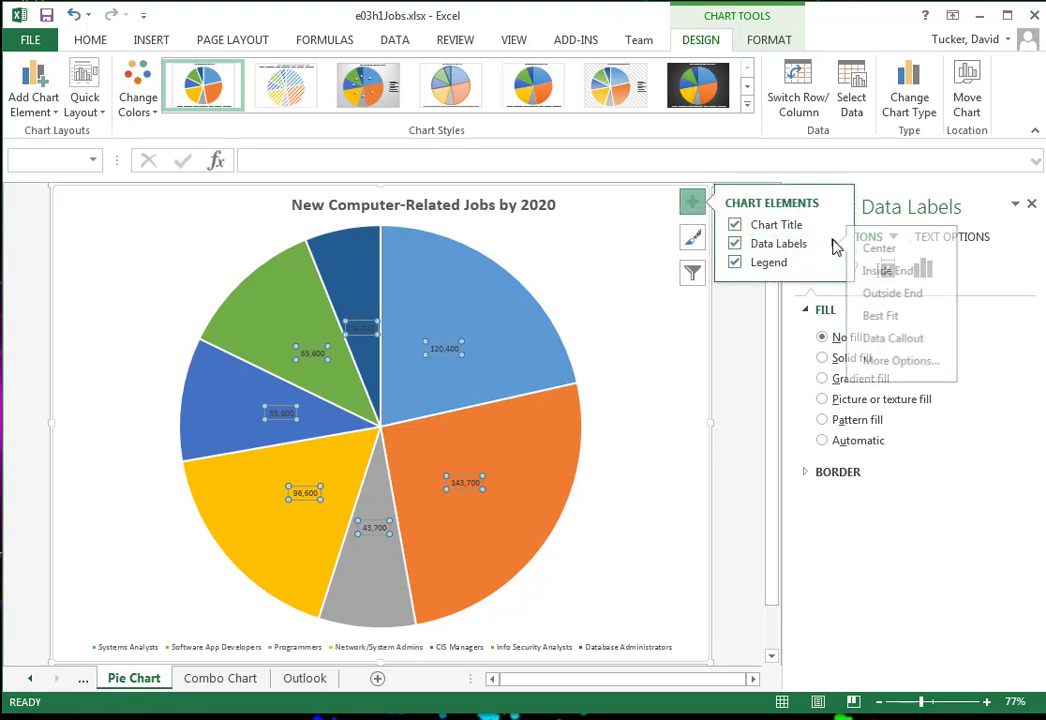
click(888, 363)
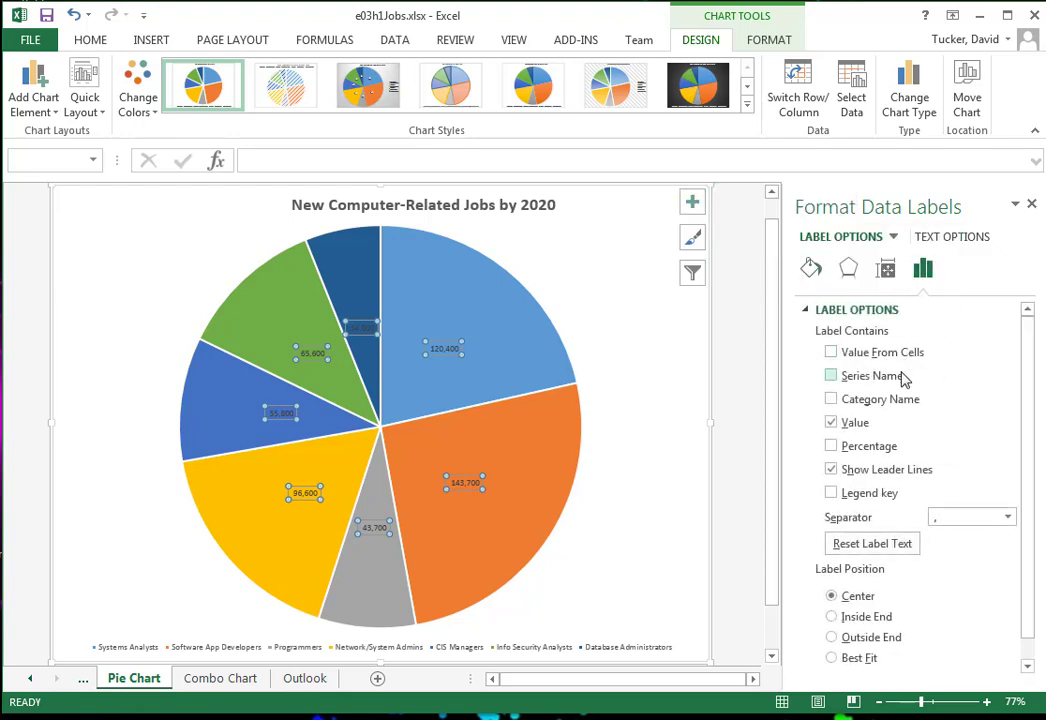
click(831, 423)
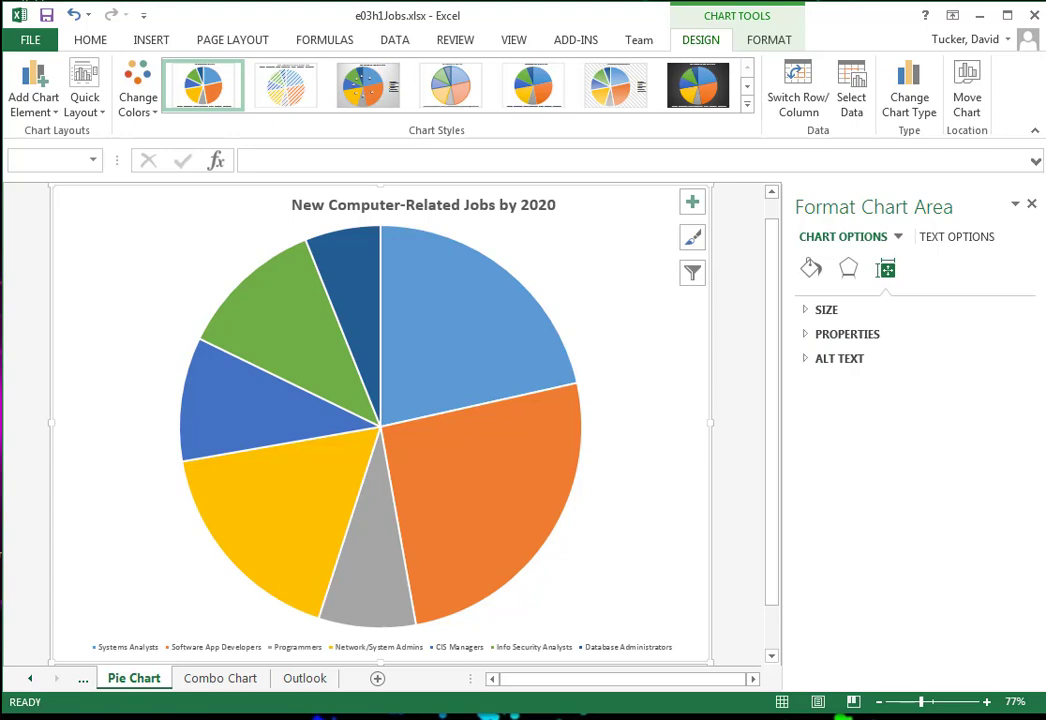
click(74, 14)
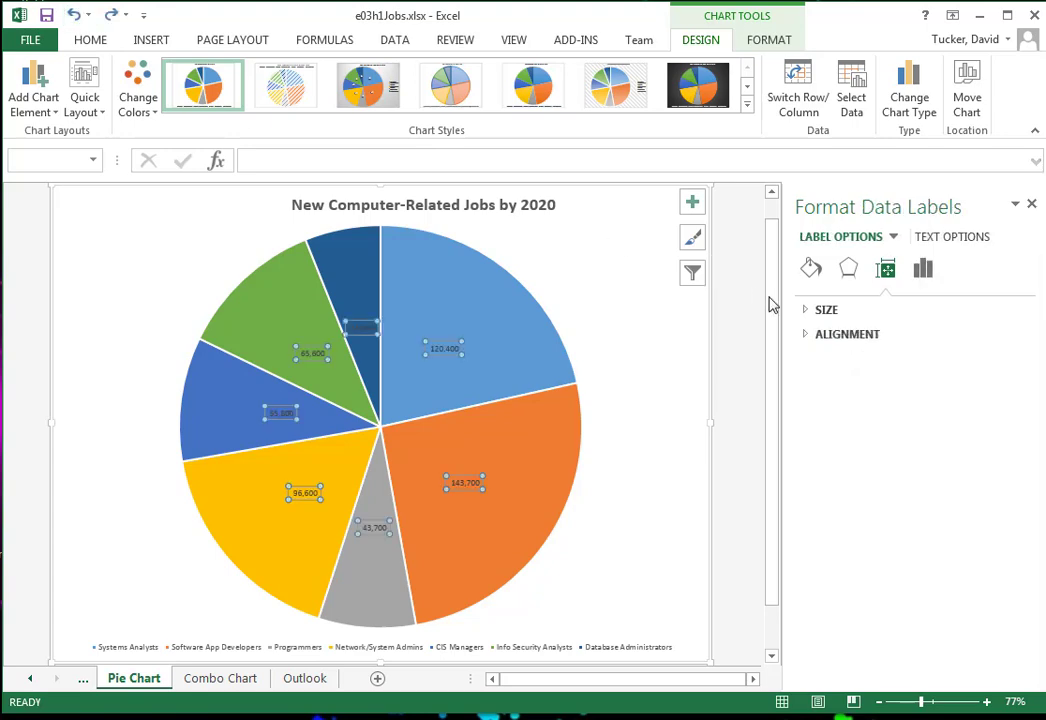
click(693, 212)
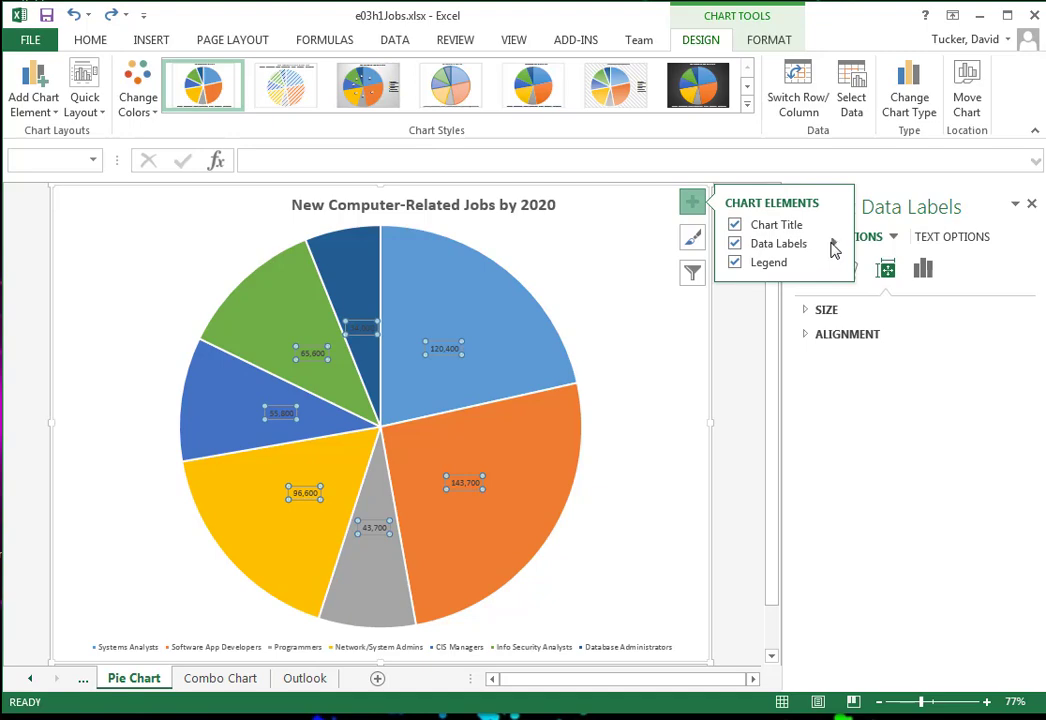
click(834, 246)
click(890, 360)
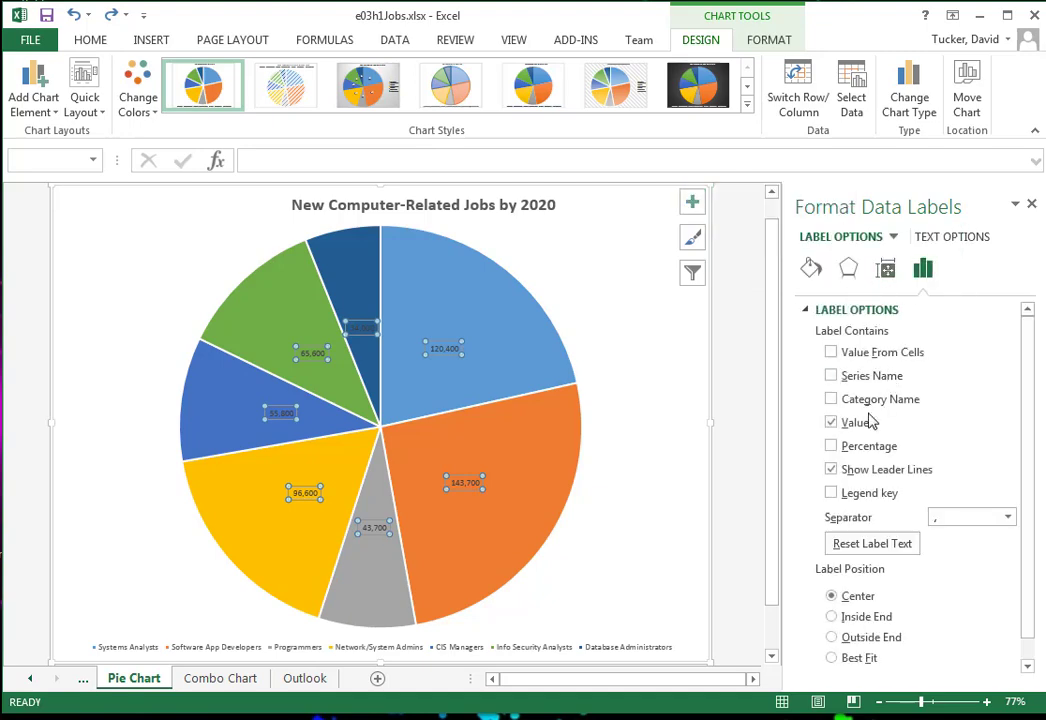
click(831, 446)
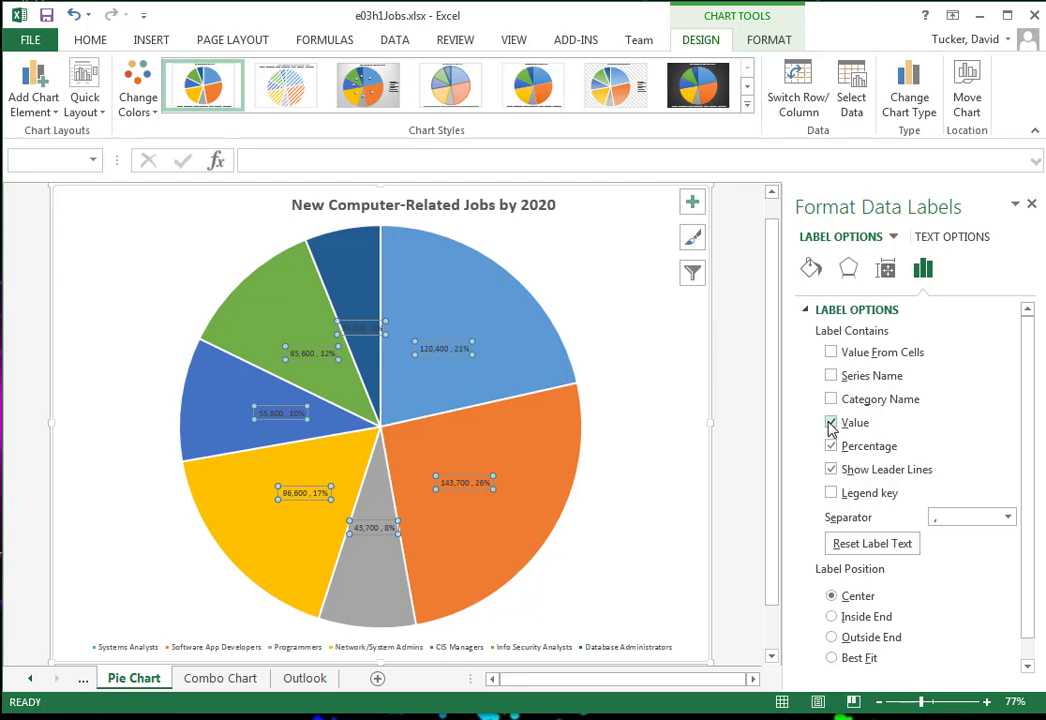
click(831, 423)
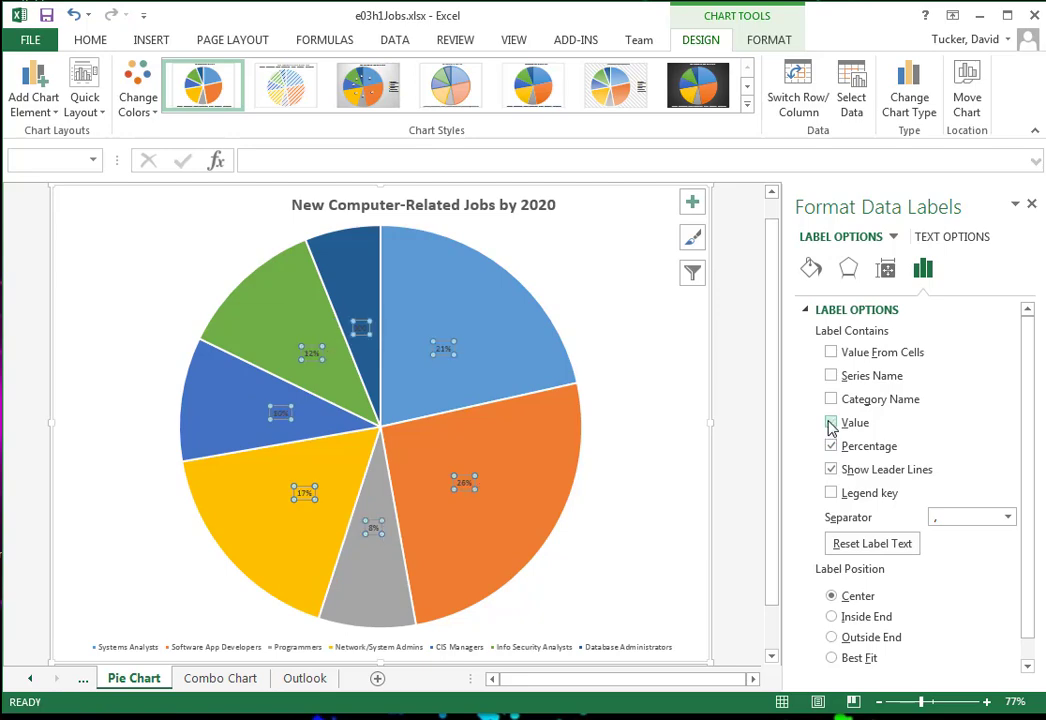
Step: Enlarge the data label font to 18 pt
right_click(444, 351)
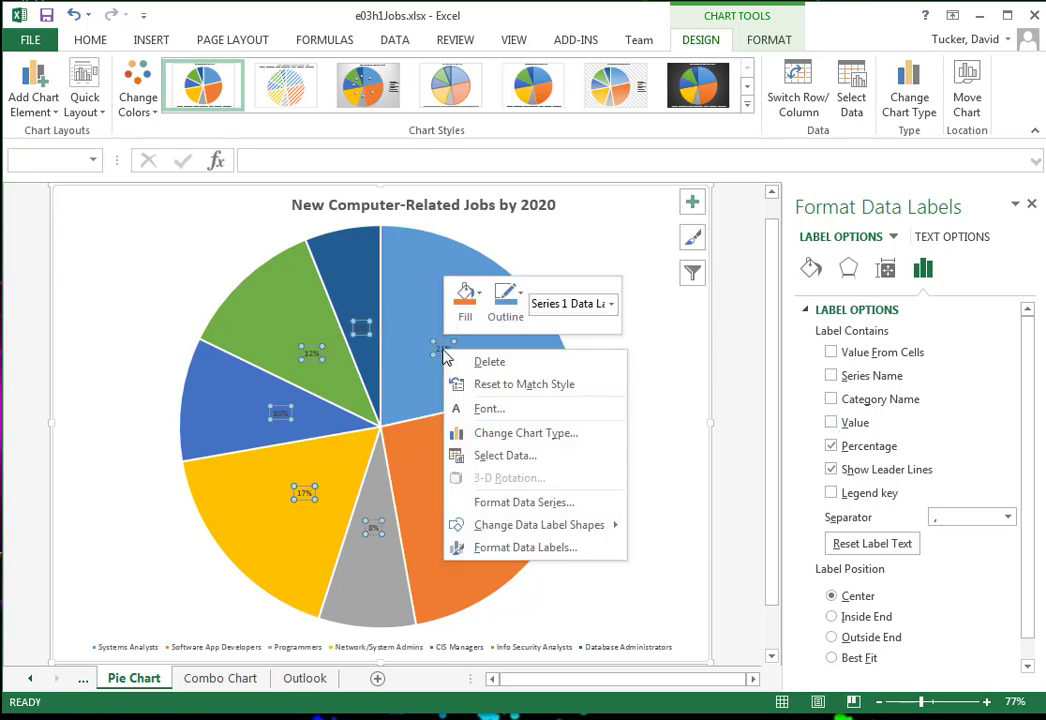
click(489, 408)
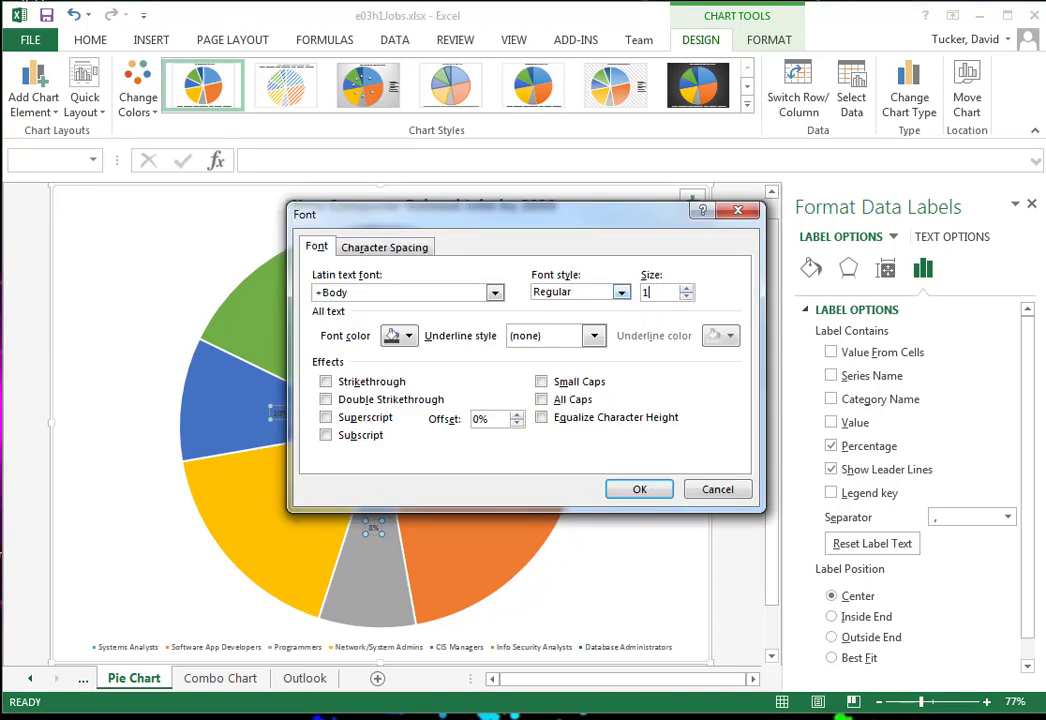
text(18)
click(657, 490)
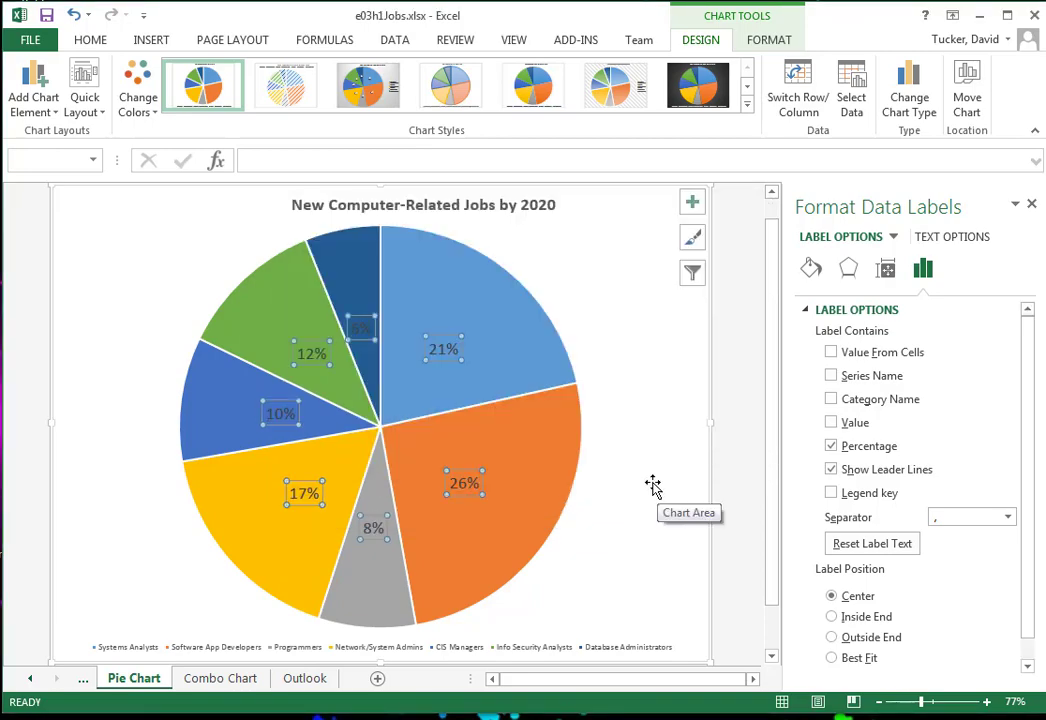
Step: Select individual pie slices and try a blue chart-area fill, then undo it
click(357, 272)
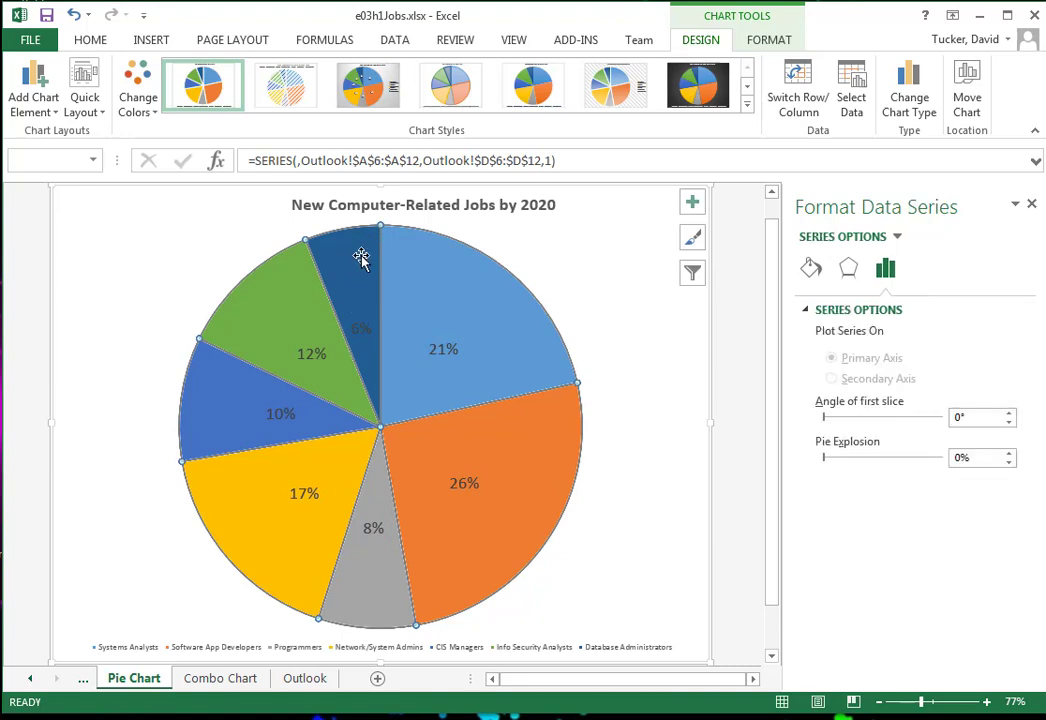
click(356, 268)
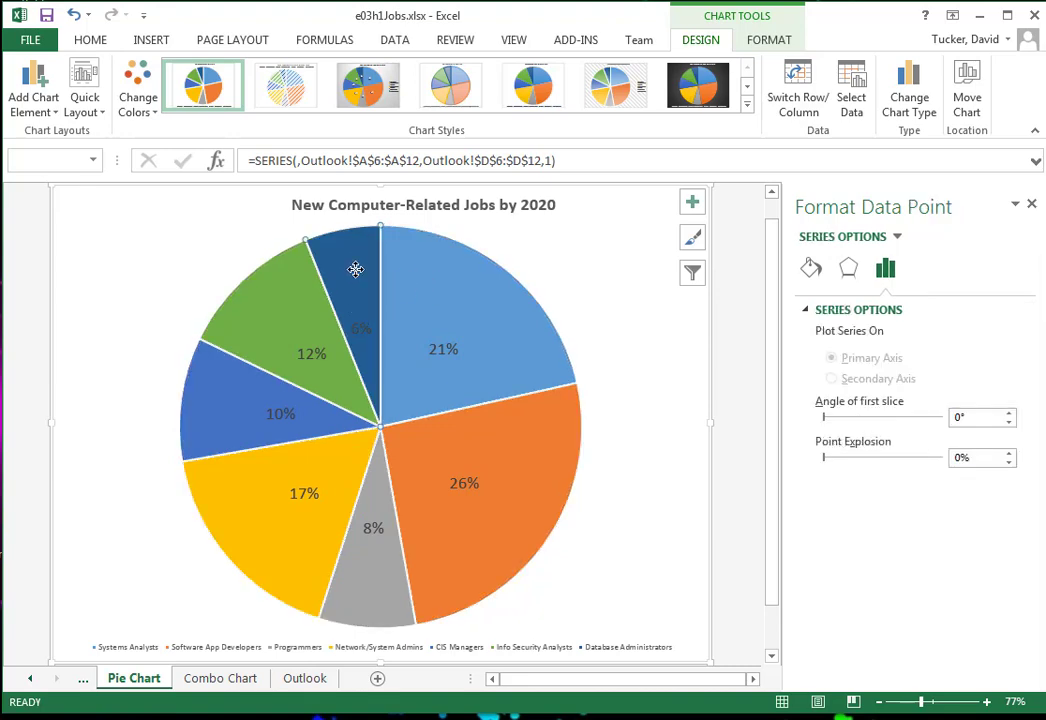
click(279, 293)
click(451, 381)
click(284, 540)
click(374, 296)
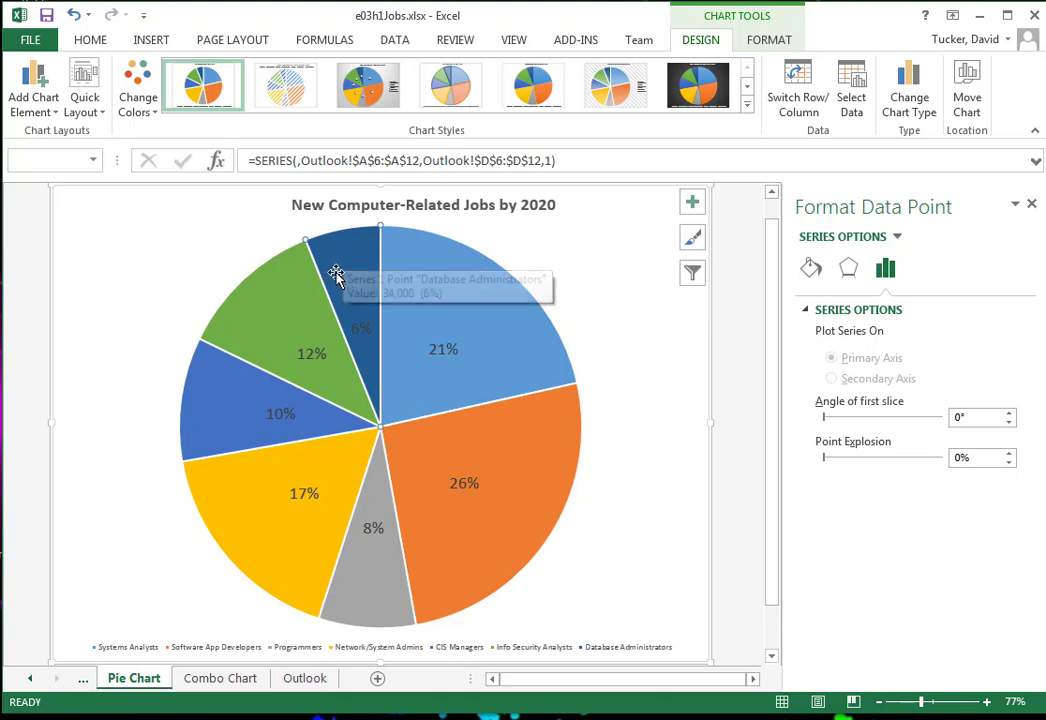
click(694, 205)
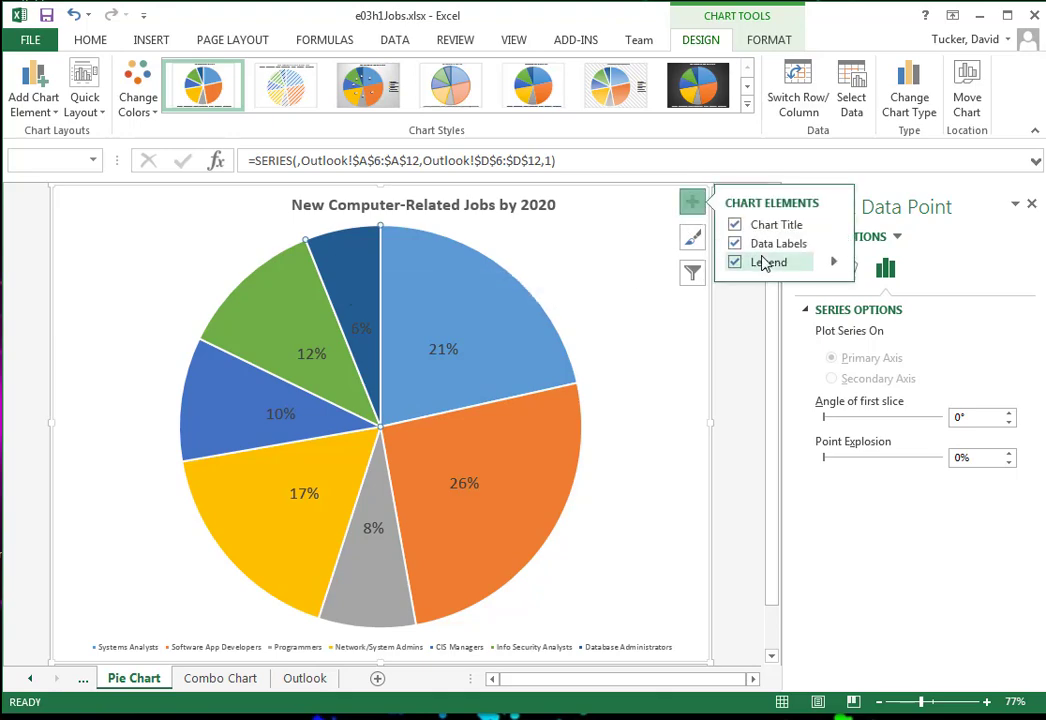
click(690, 240)
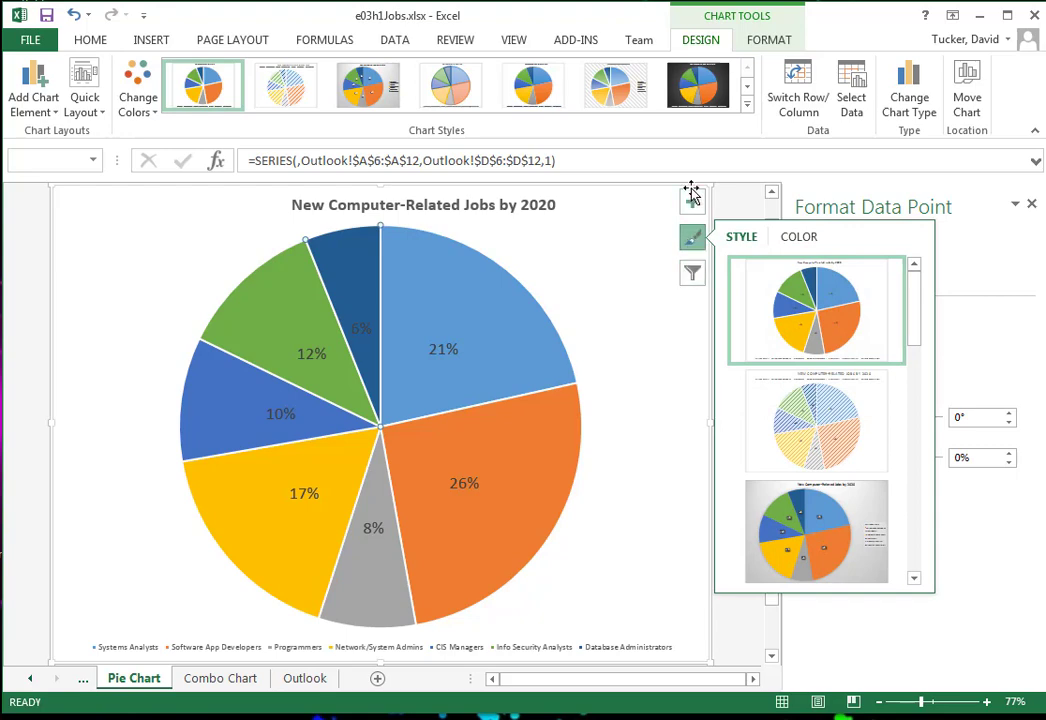
click(693, 204)
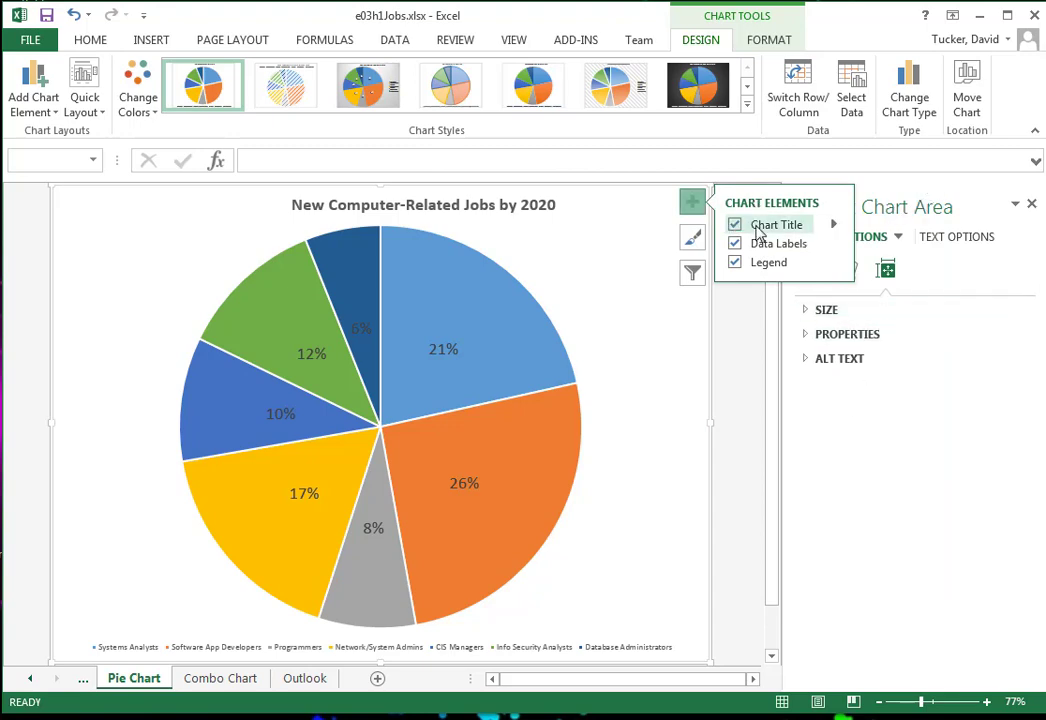
click(694, 204)
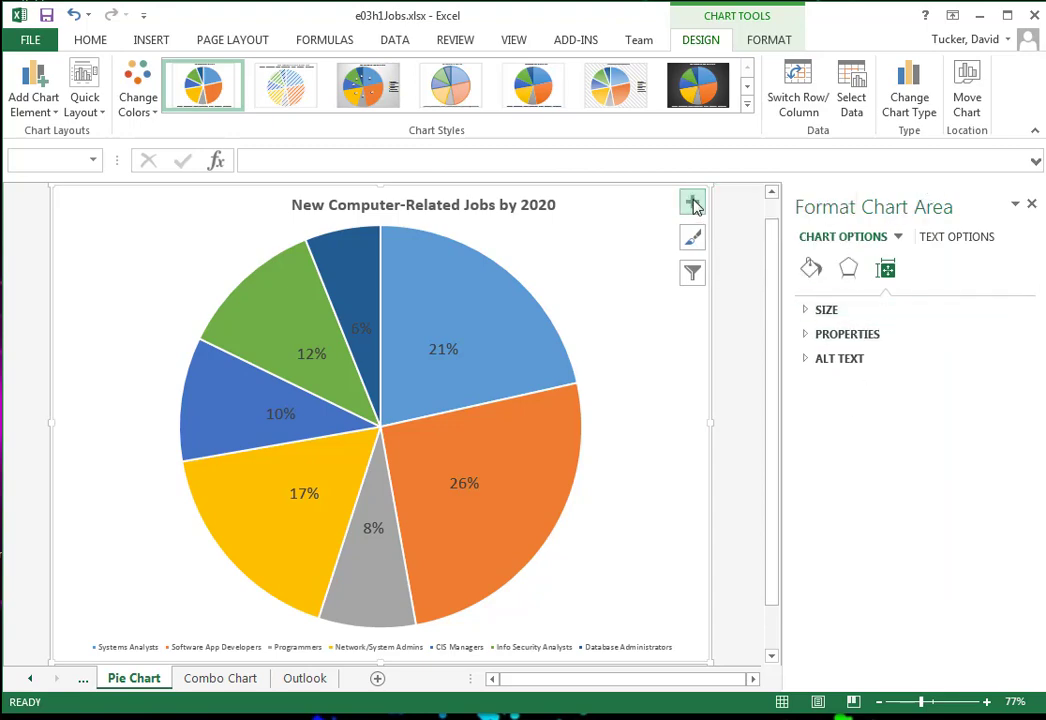
click(811, 268)
click(845, 361)
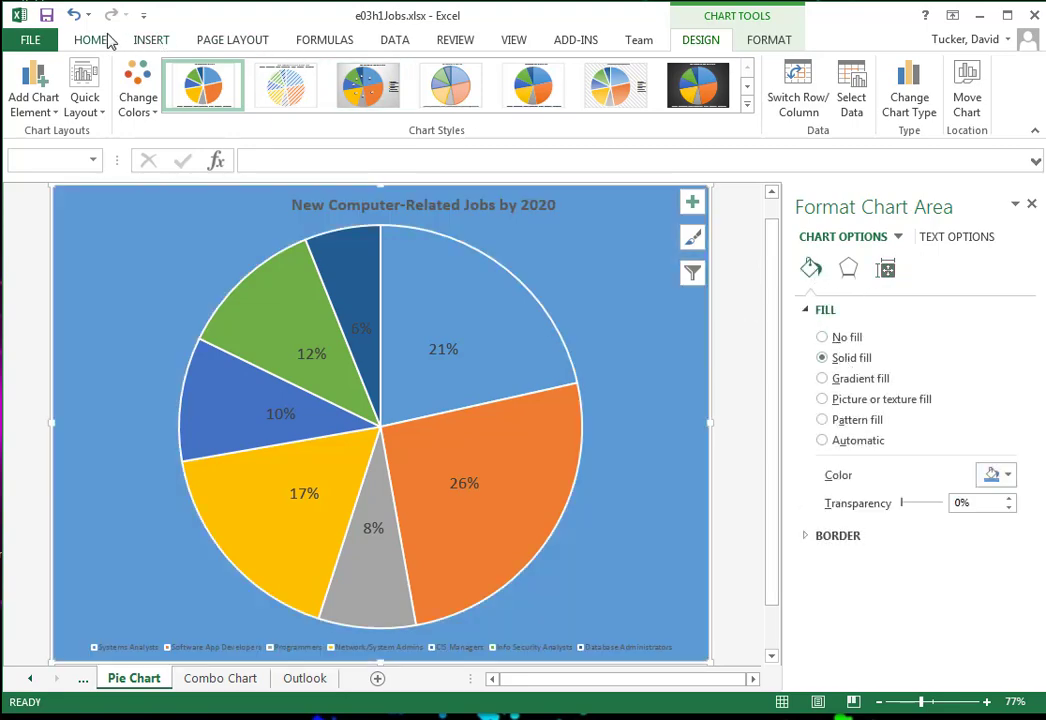
click(74, 15)
Step: Give the dark blue 6% slice a solid light peach fill
click(364, 274)
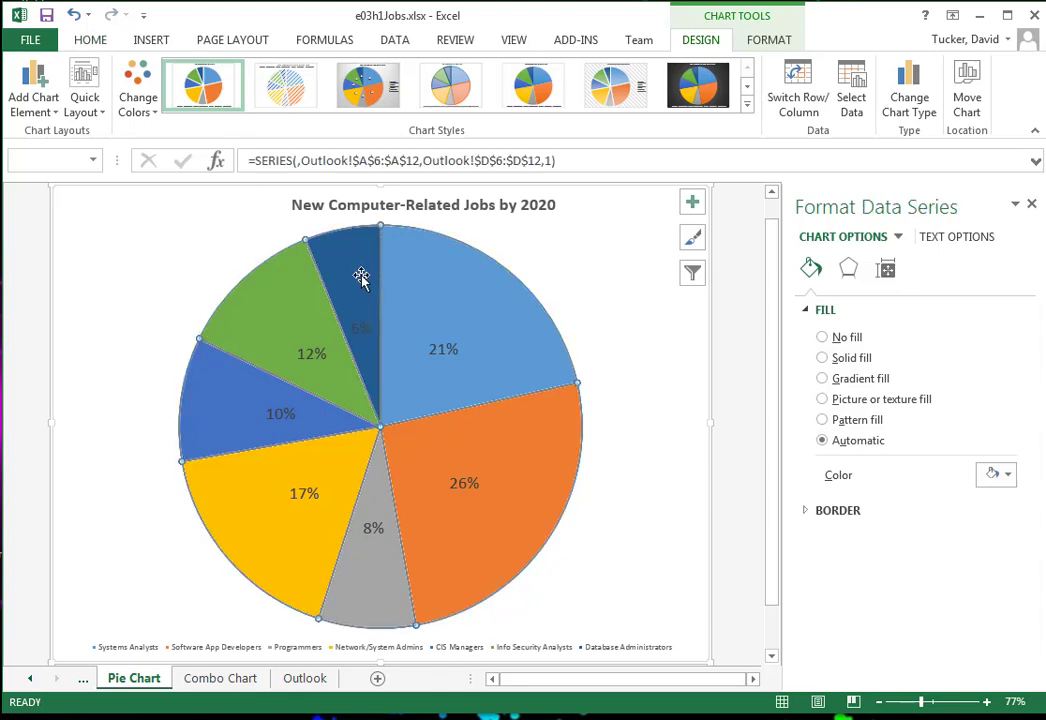
click(361, 273)
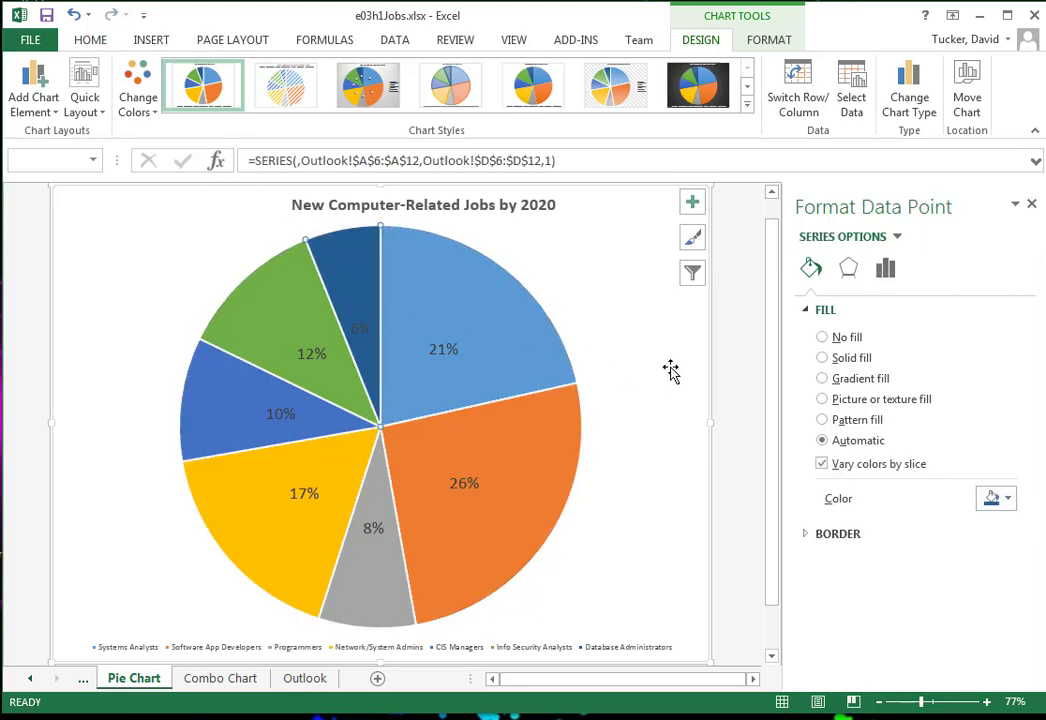
click(836, 360)
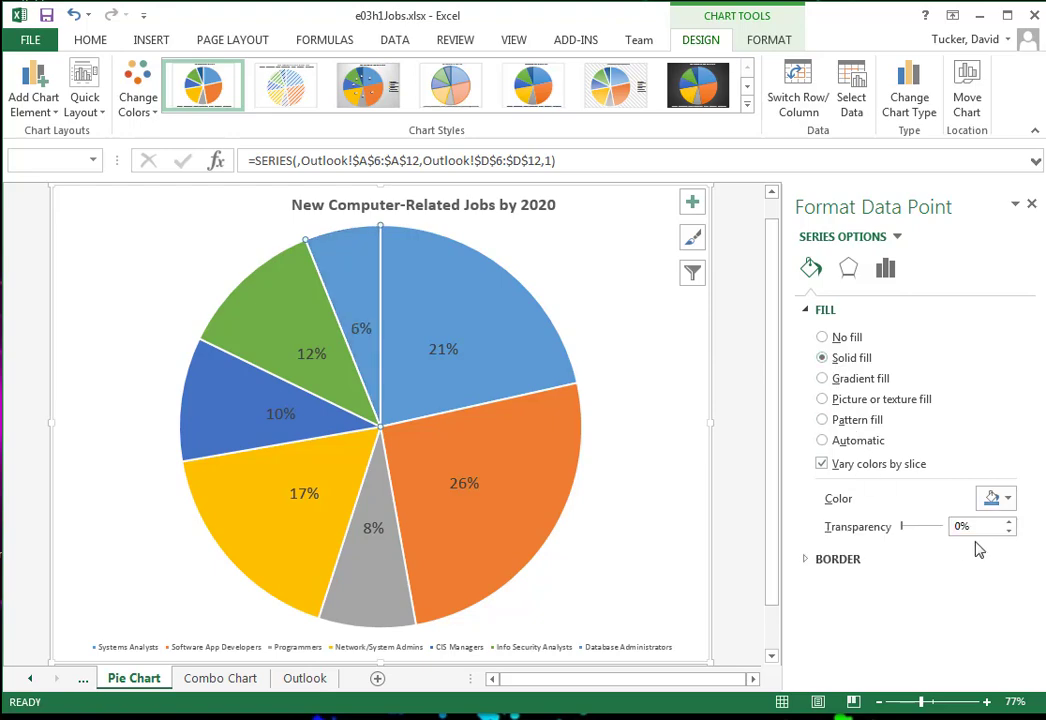
click(1008, 500)
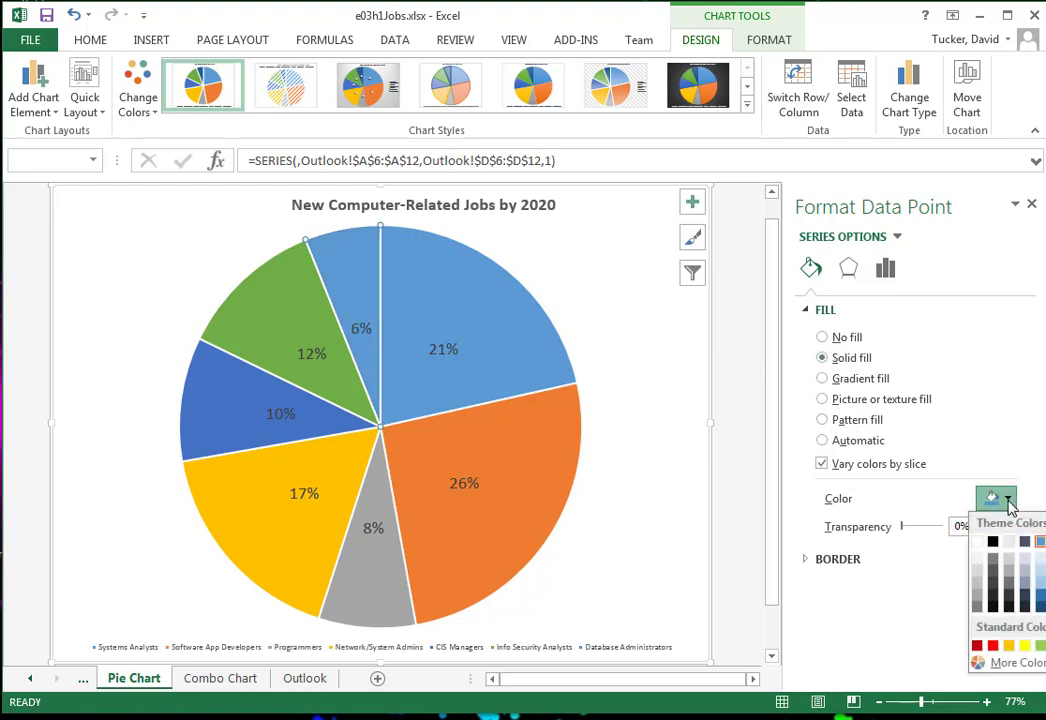
click(1044, 557)
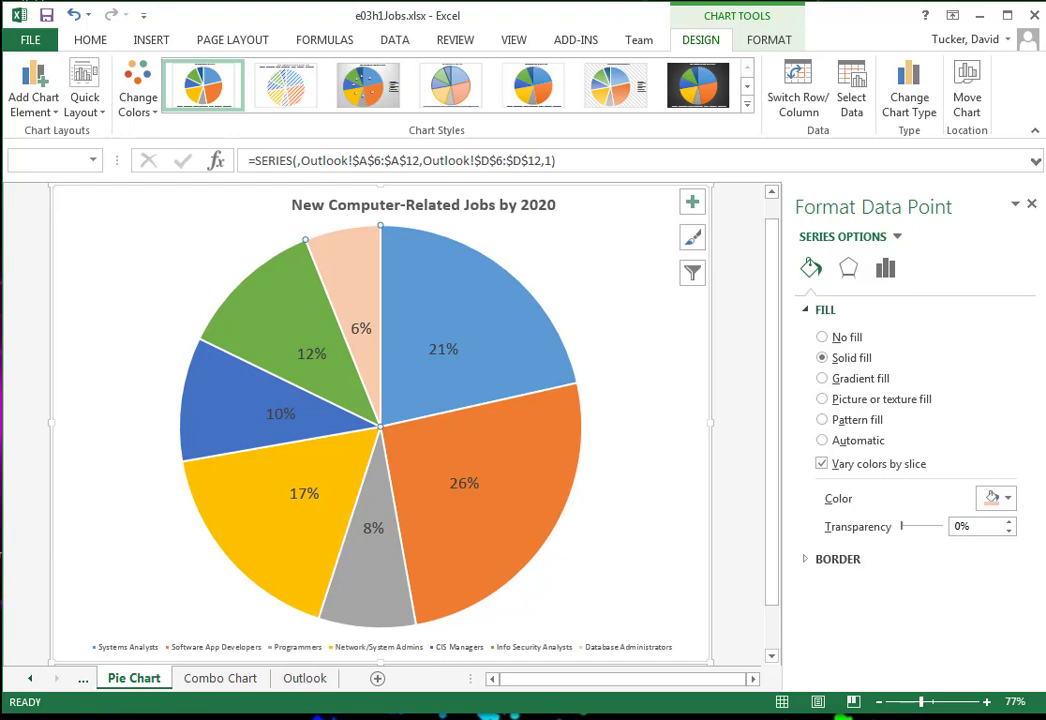
Step: Fill the 26% Software App Developers slice standard red and explode it by 5%
click(501, 468)
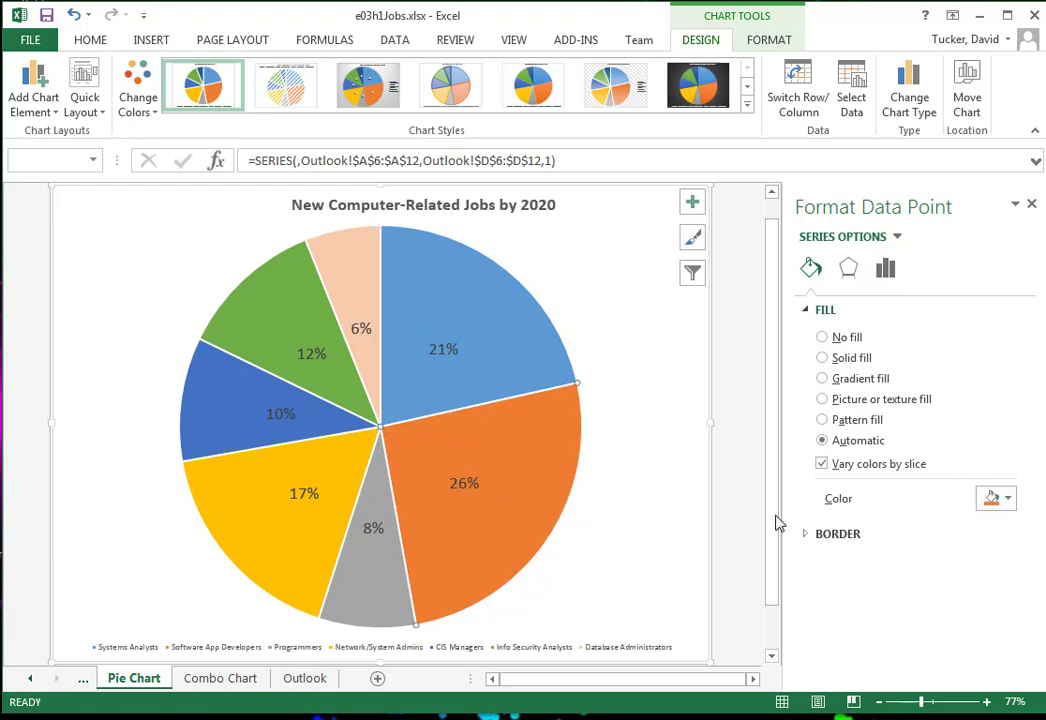
click(1008, 502)
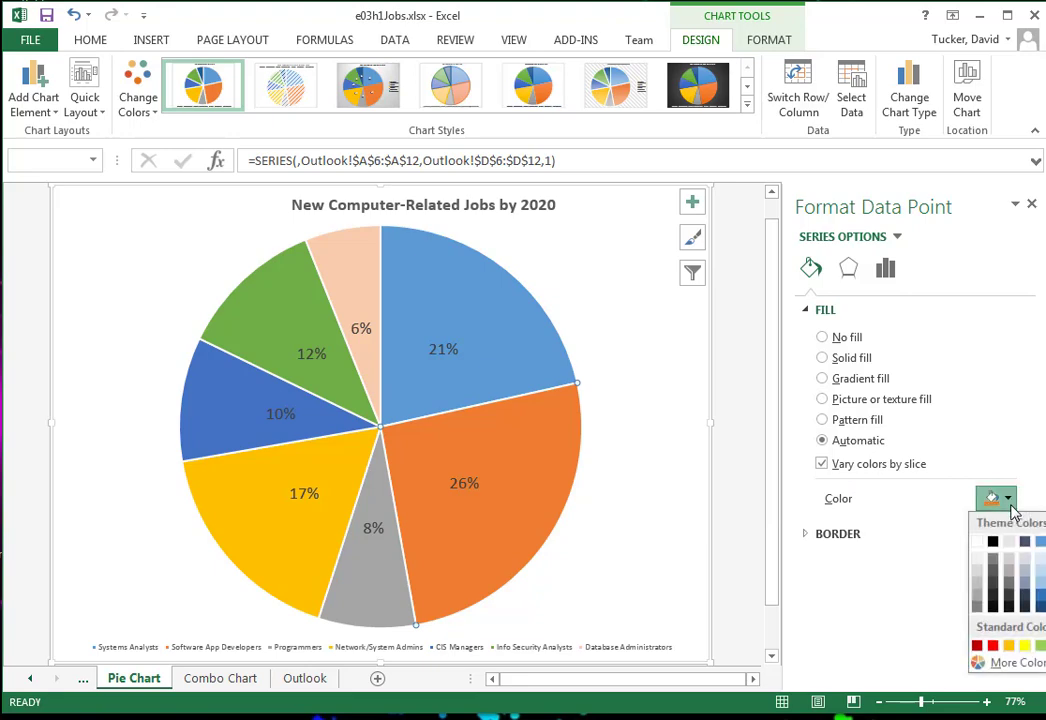
click(977, 645)
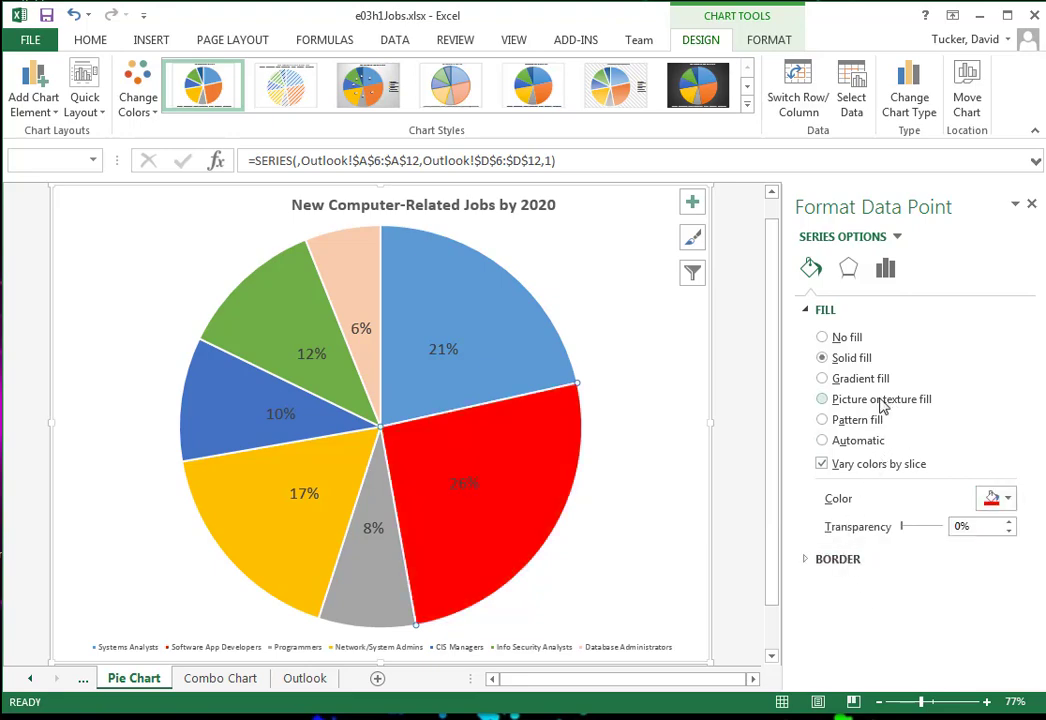
click(886, 269)
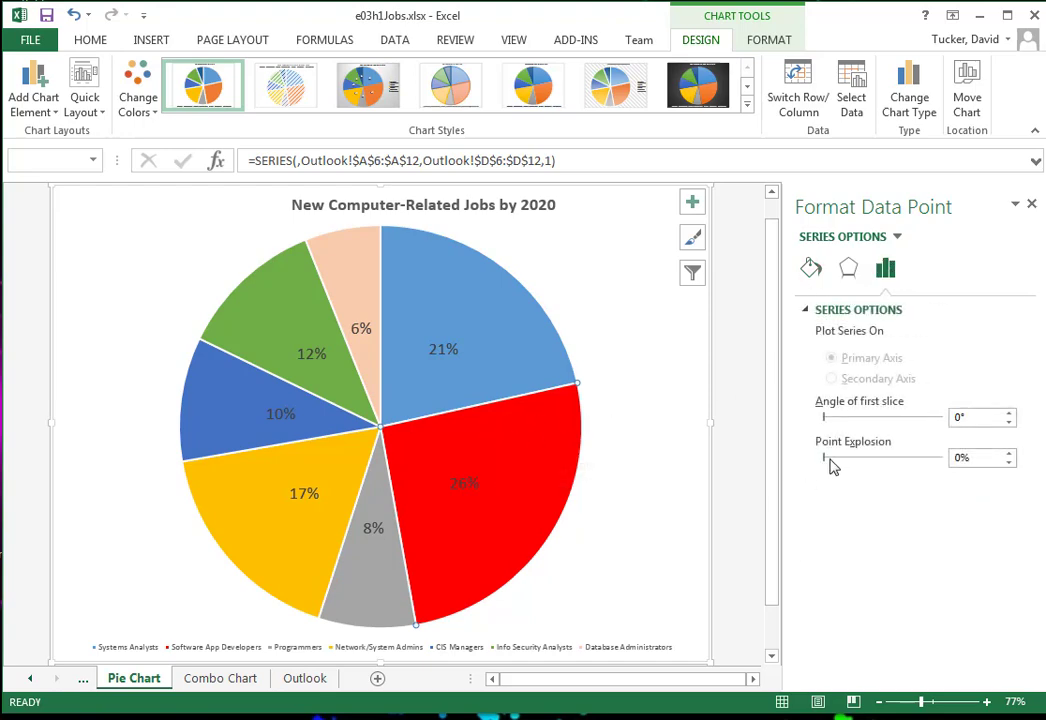
drag(829, 465, 877, 466)
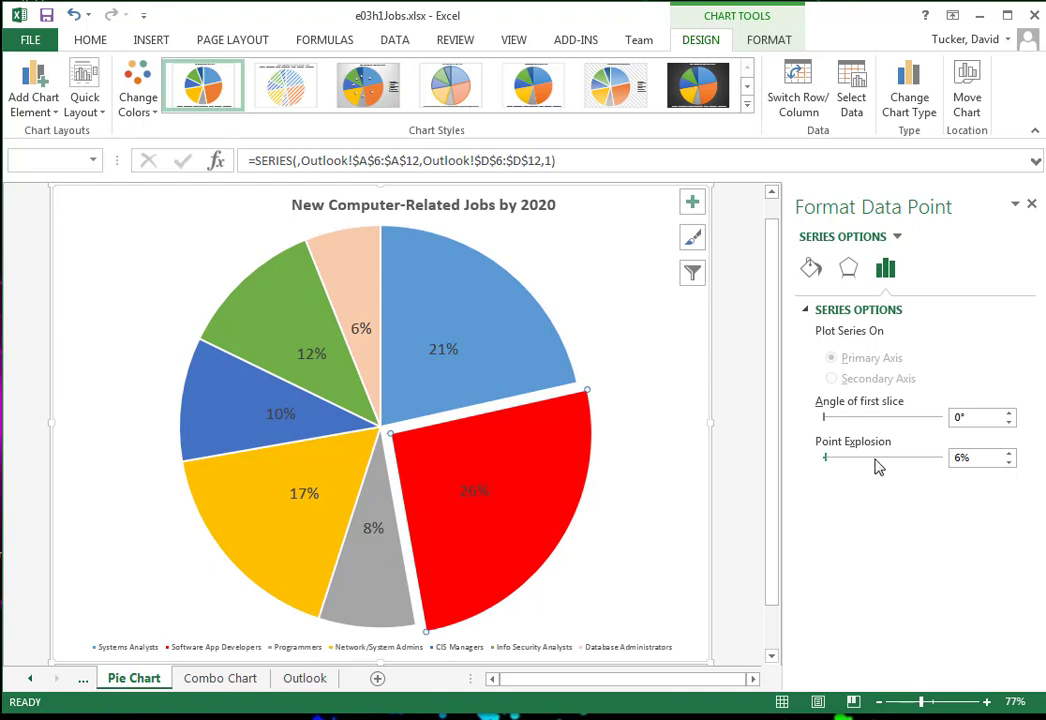
double_click(982, 458)
text(5)
key(Return)
Step: Fill the pie chart area with the light blue texture from the Texture gallery
click(648, 350)
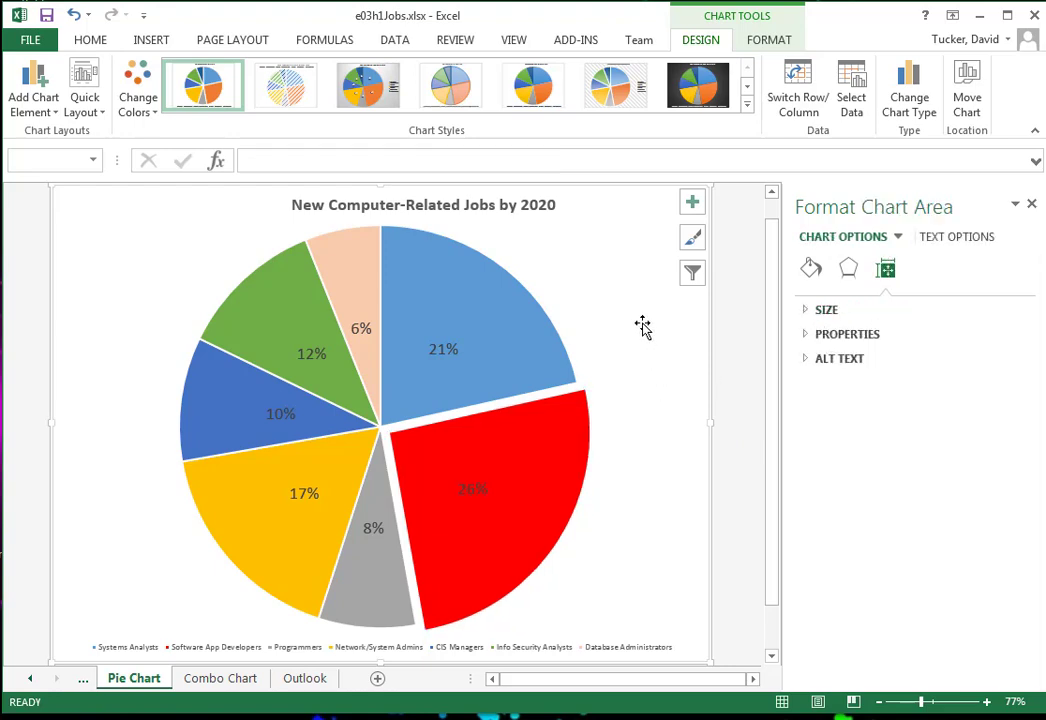
click(692, 238)
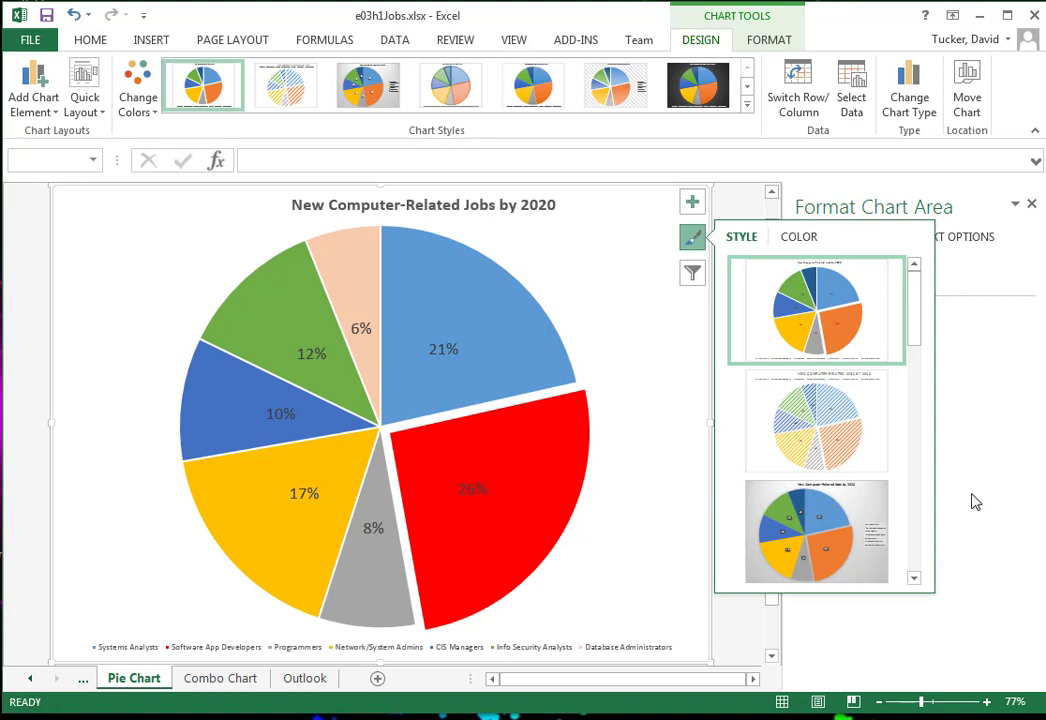
click(692, 237)
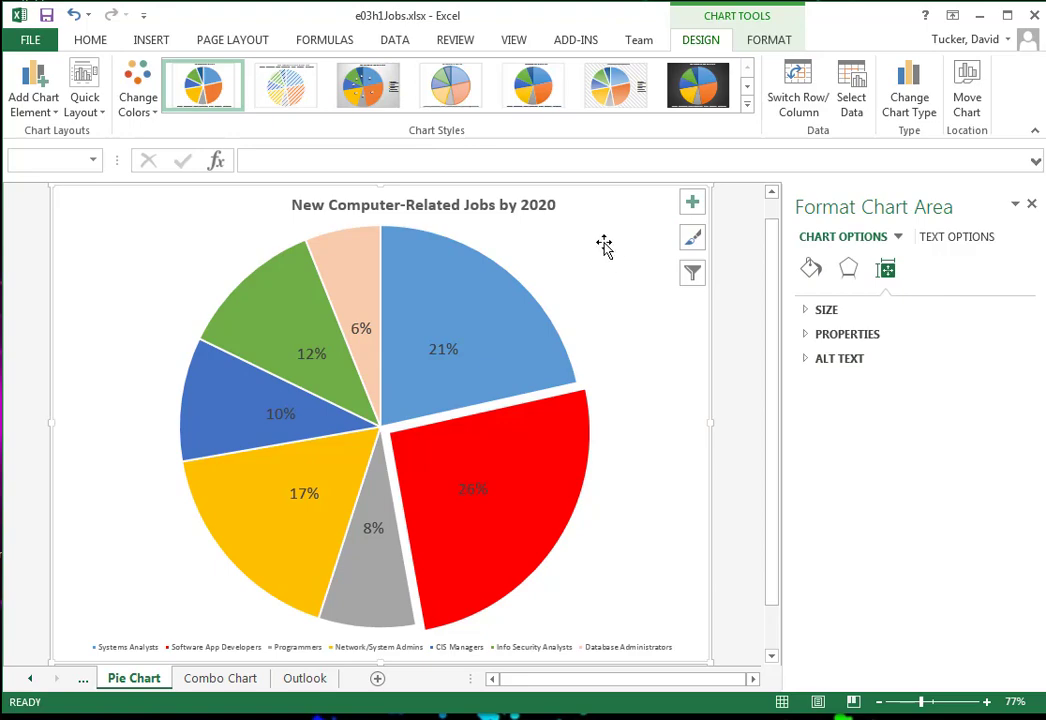
click(812, 269)
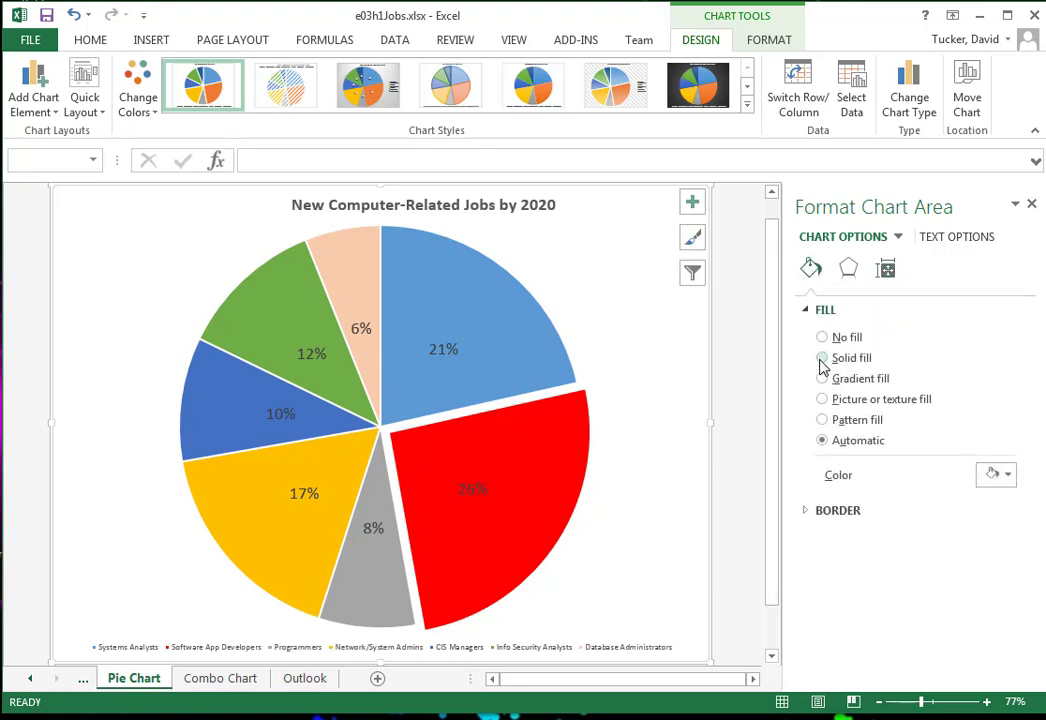
click(822, 400)
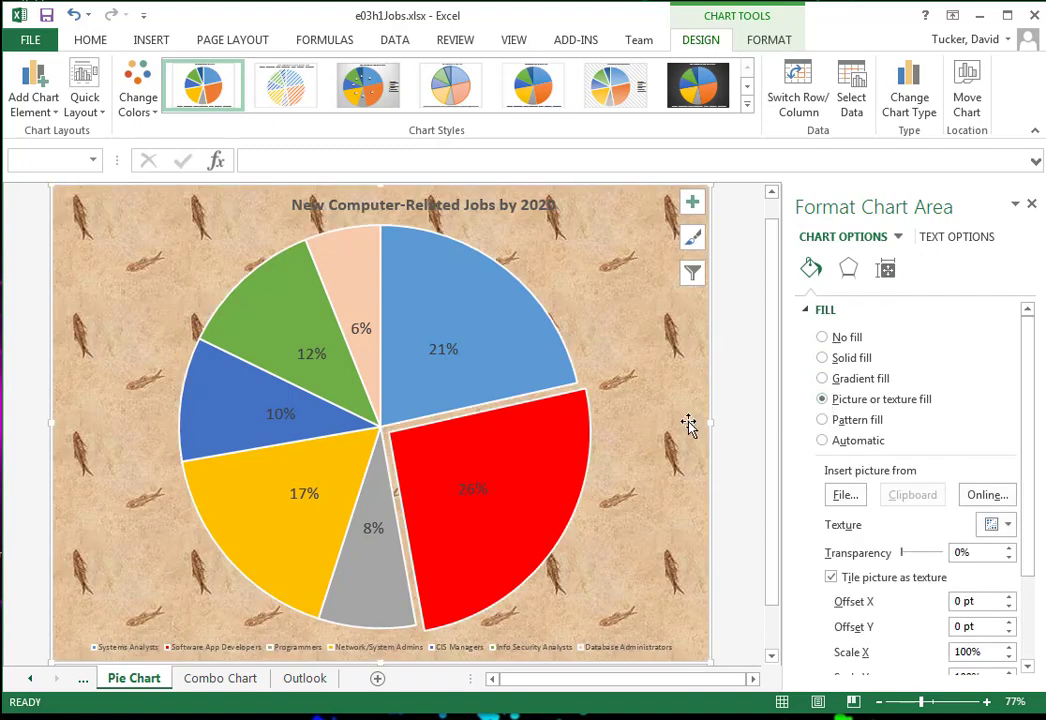
click(1008, 527)
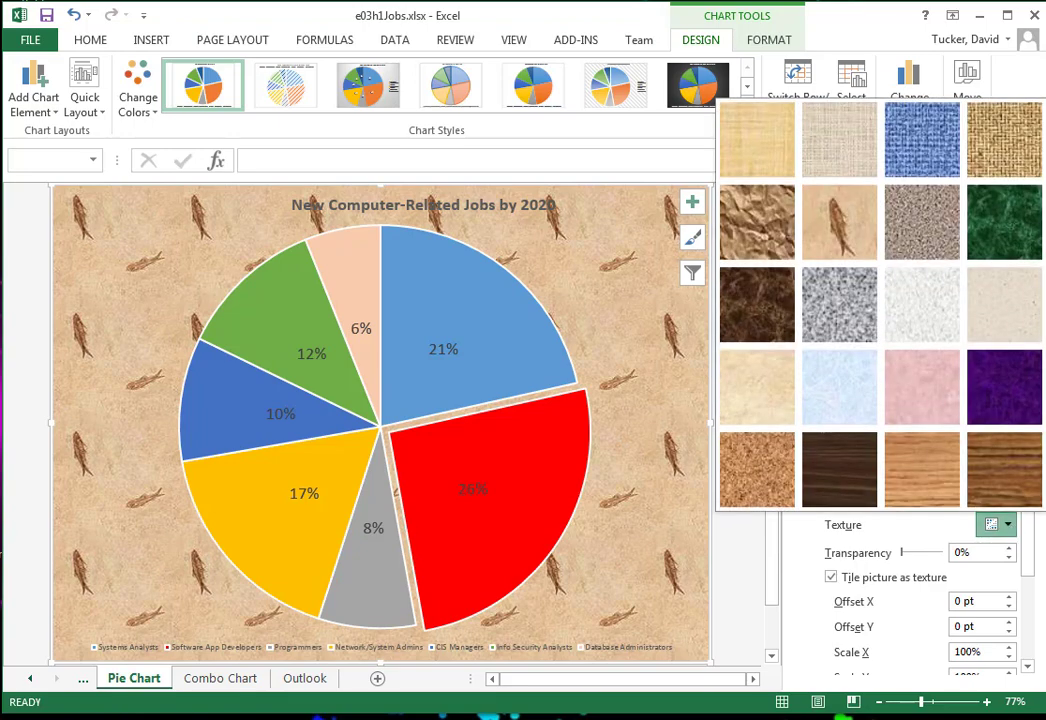
key(Escape)
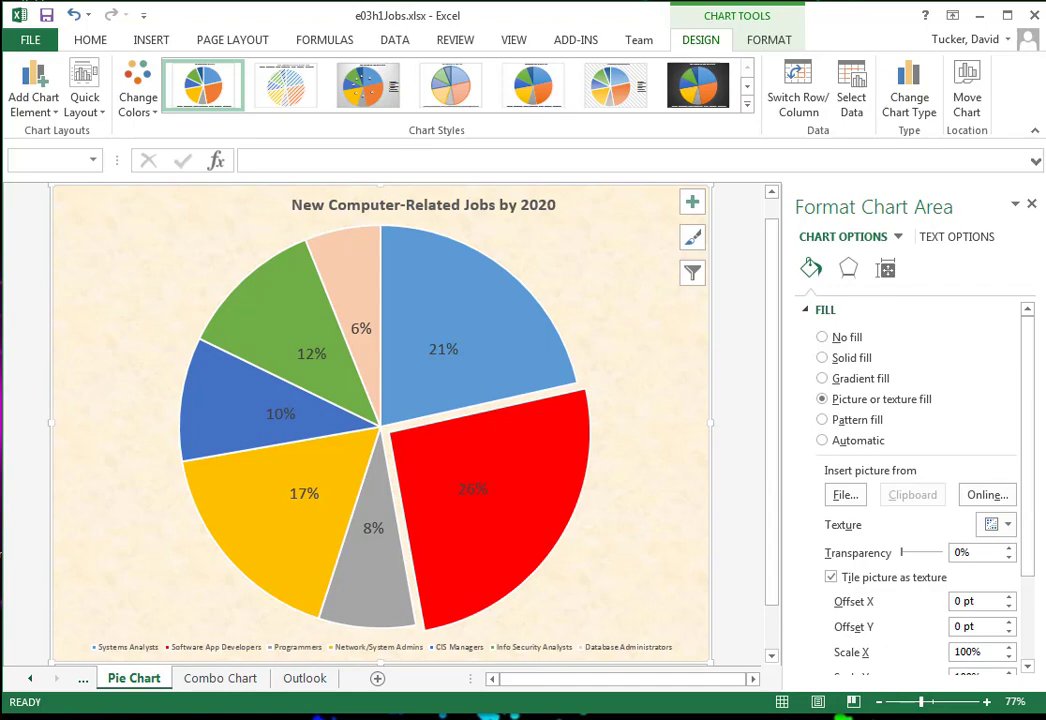
click(1008, 526)
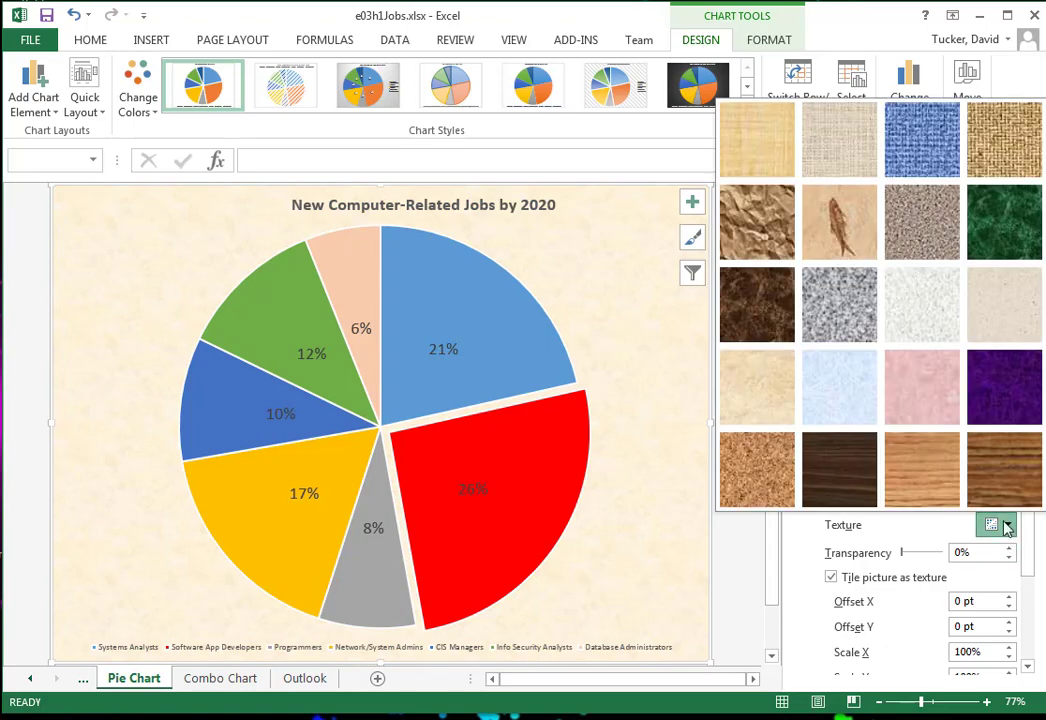
click(836, 396)
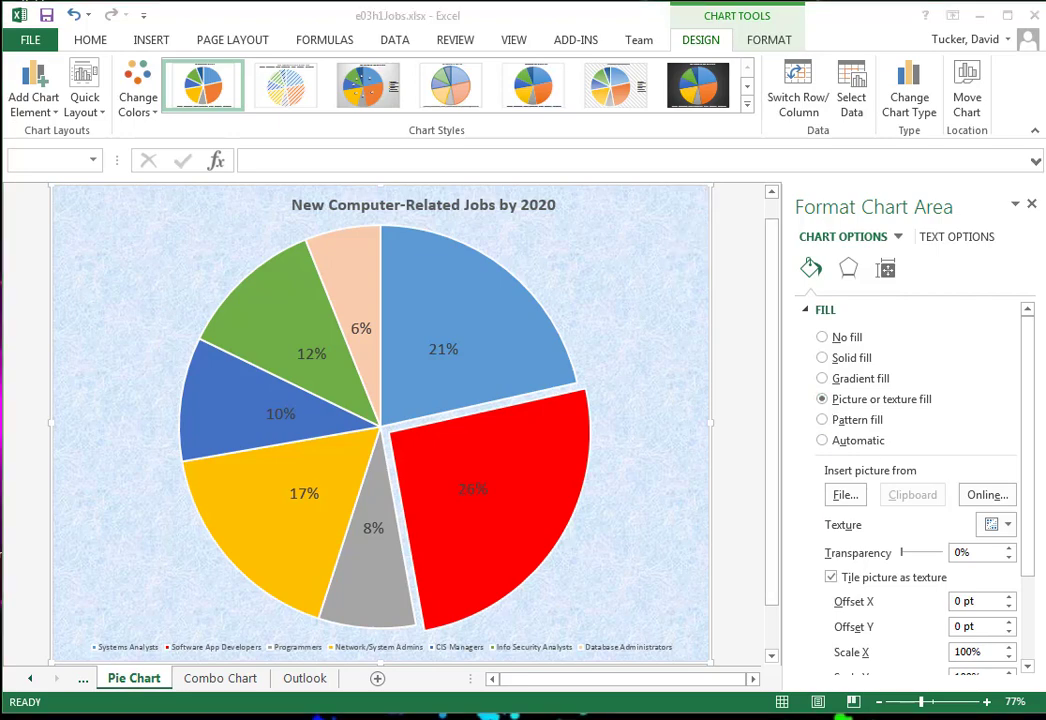
Step: Apply Style 2 to the Outlook sheet's bar chart, adding value labels inside the bars
click(229, 680)
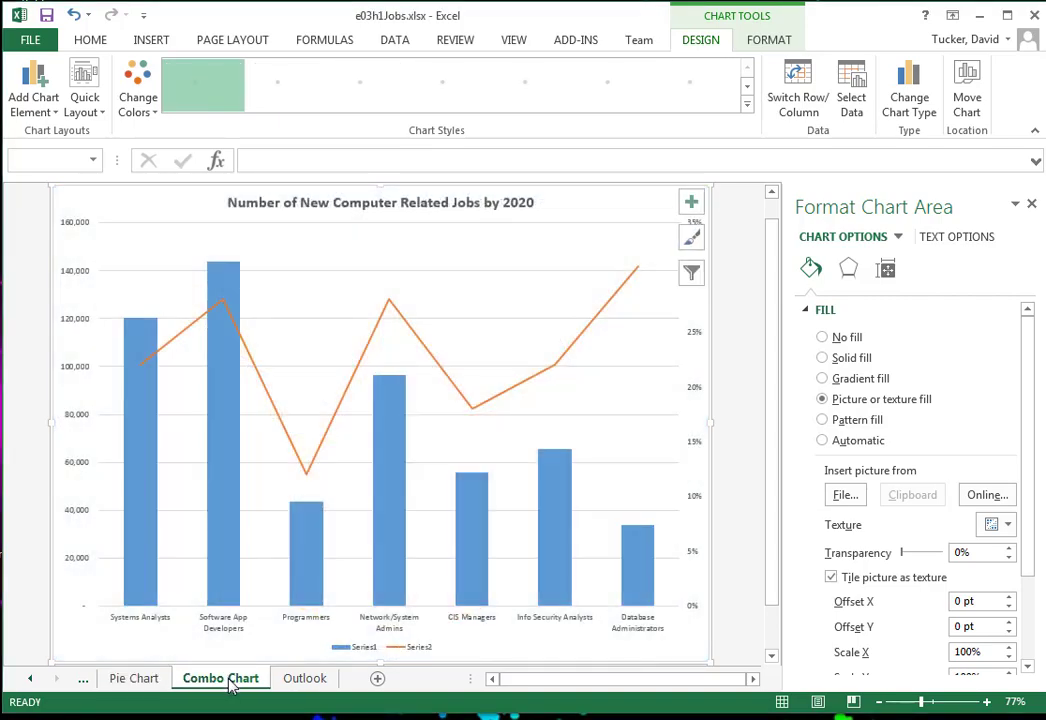
click(292, 684)
click(315, 383)
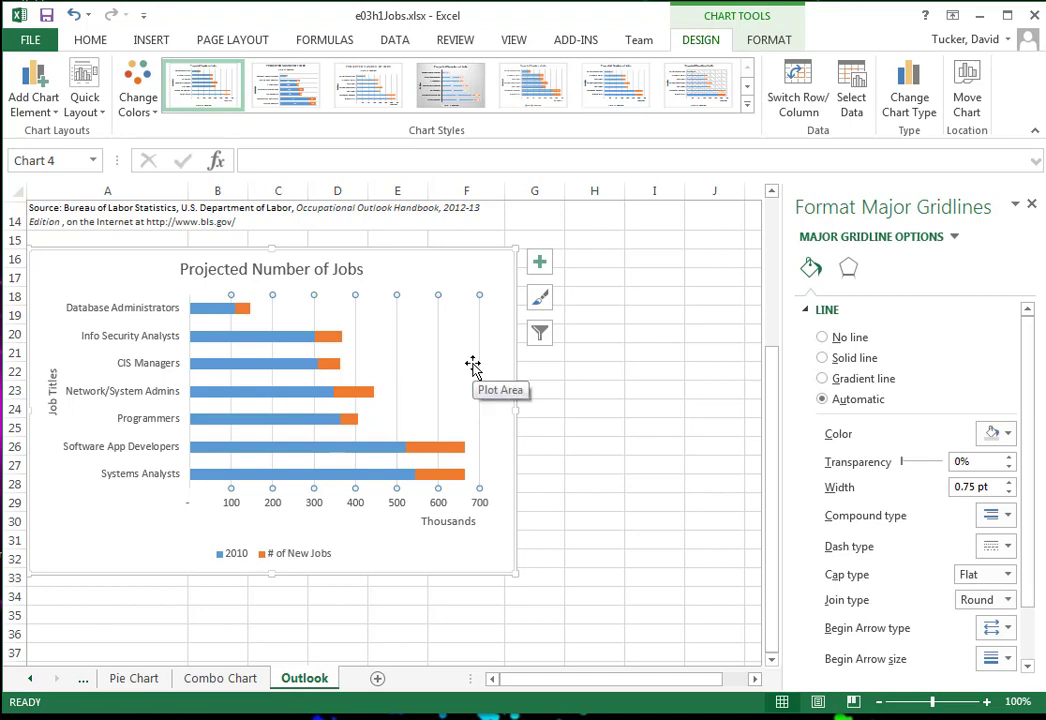
click(540, 298)
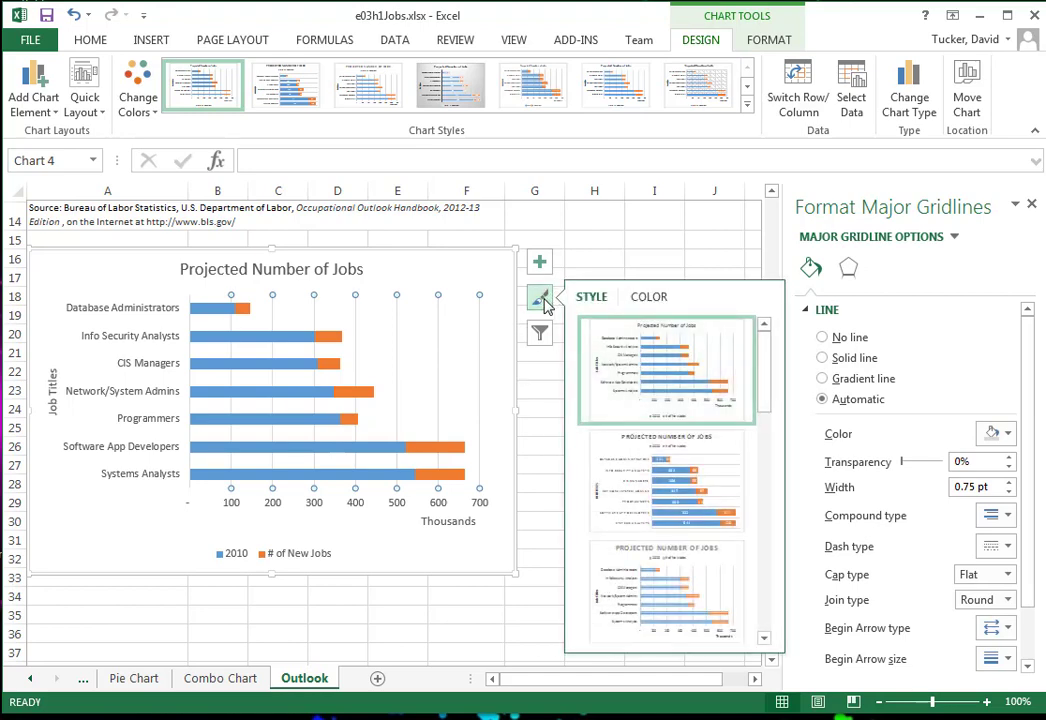
click(641, 482)
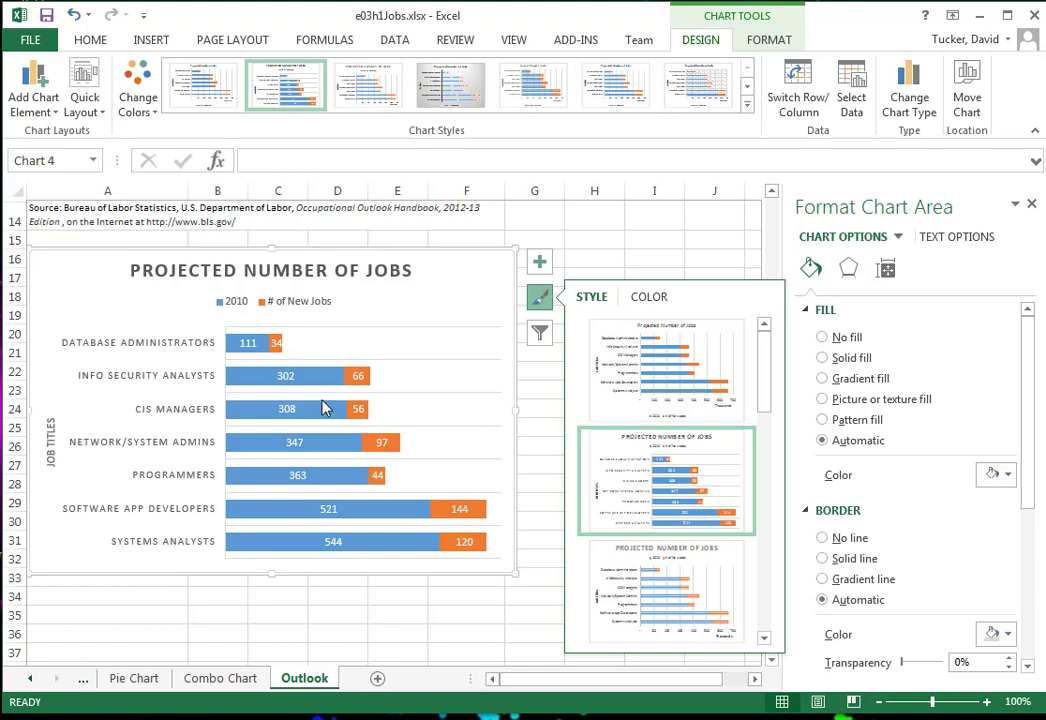
mouse_move(341, 459)
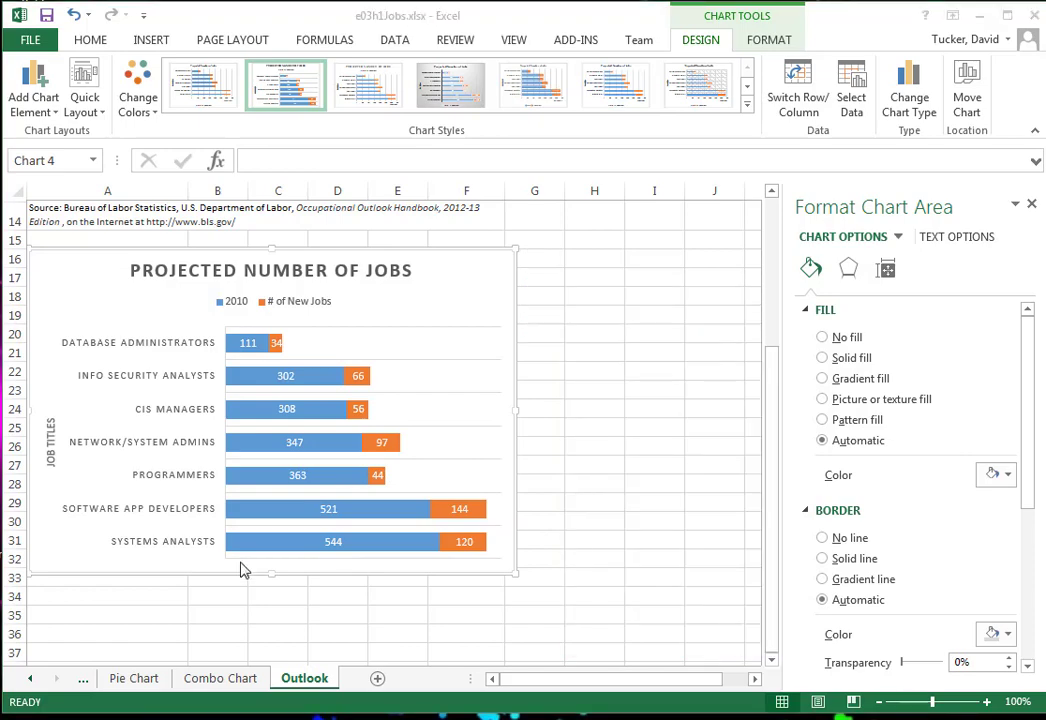
click(32, 680)
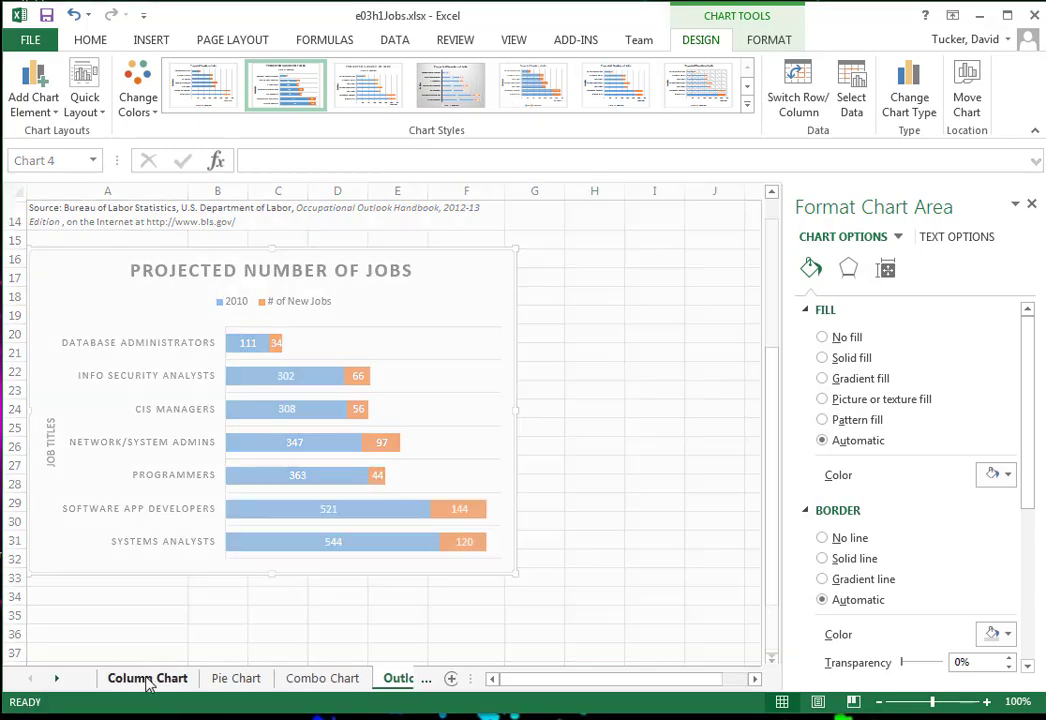
Step: Filter the Column Chart sheet's chart to drop the # of New Jobs series and Programmers category
click(150, 678)
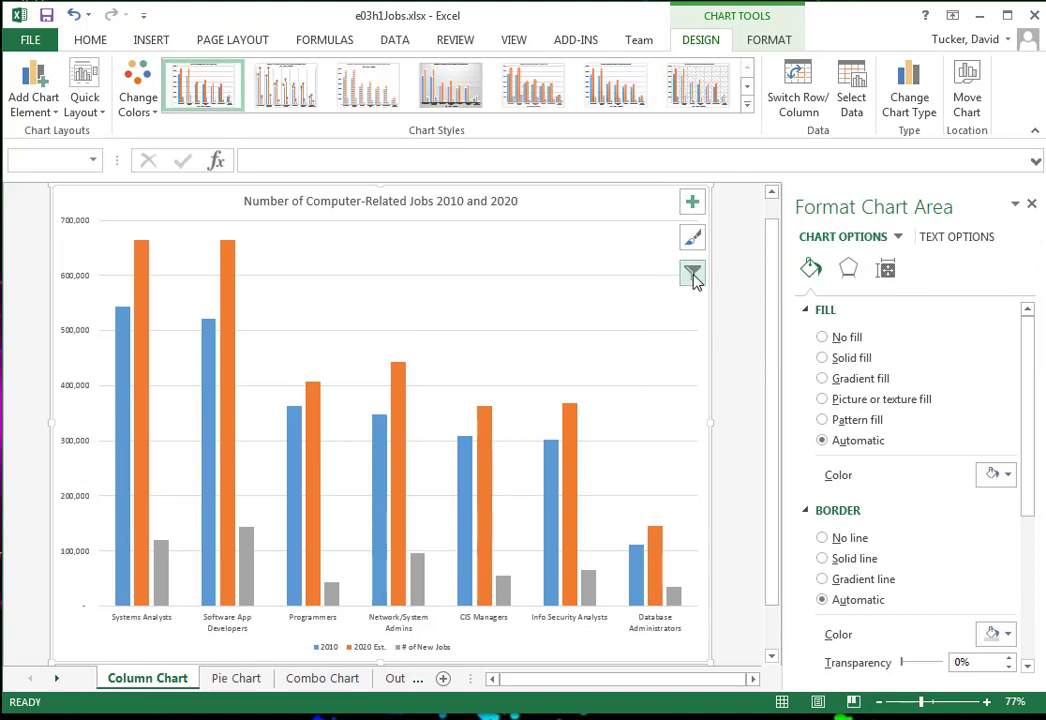
click(1031, 204)
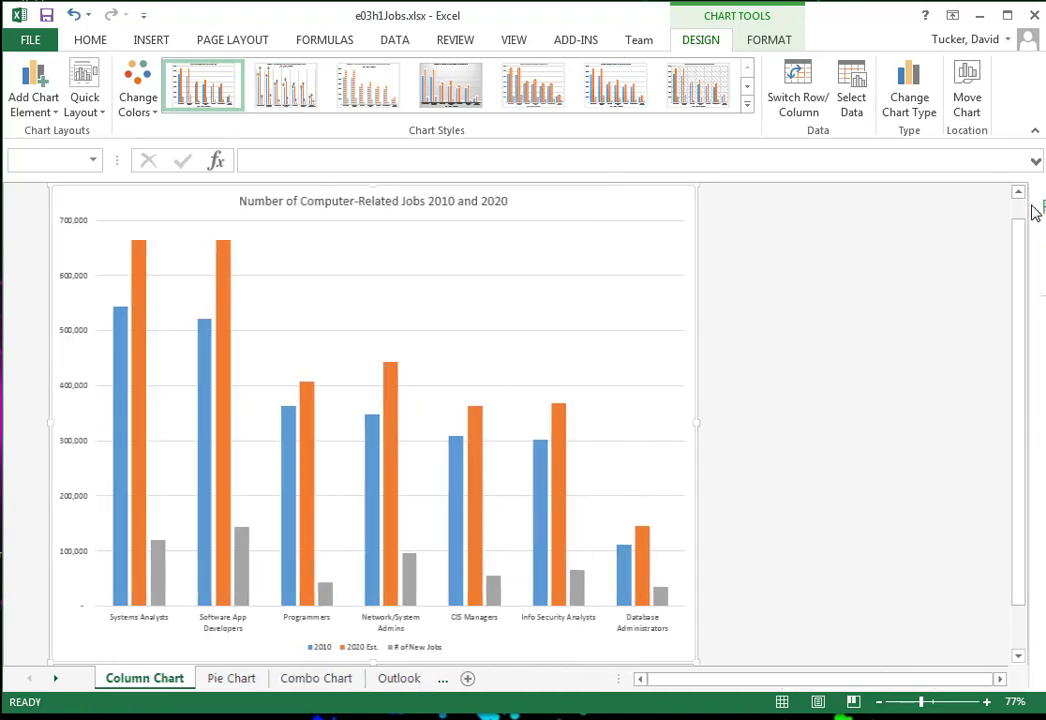
click(827, 276)
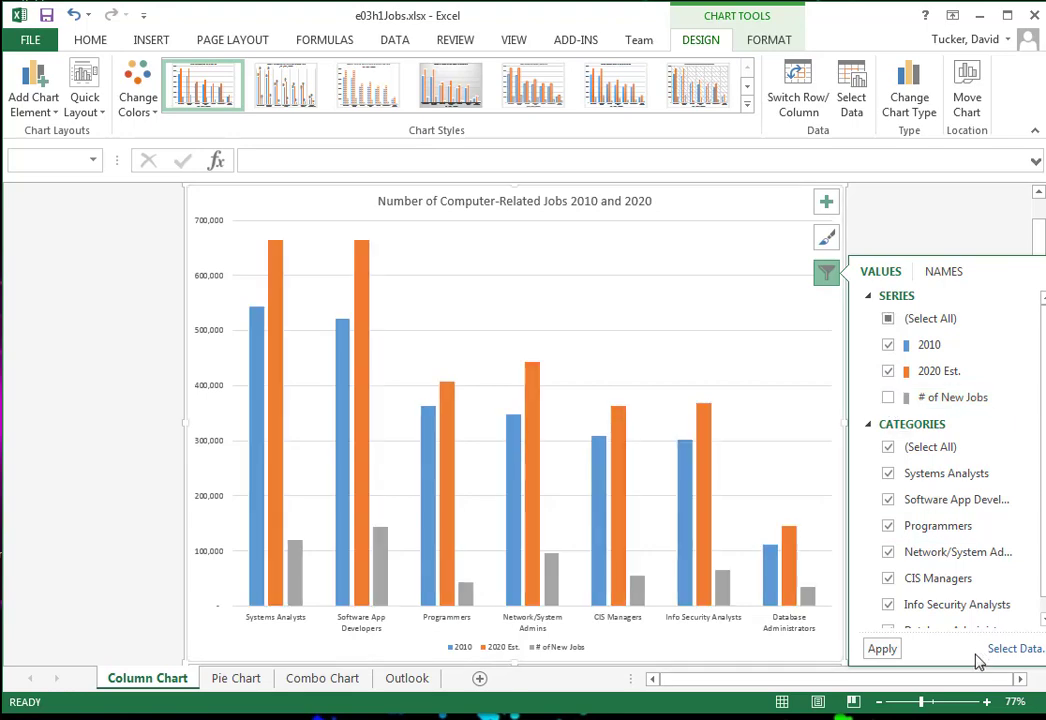
click(880, 649)
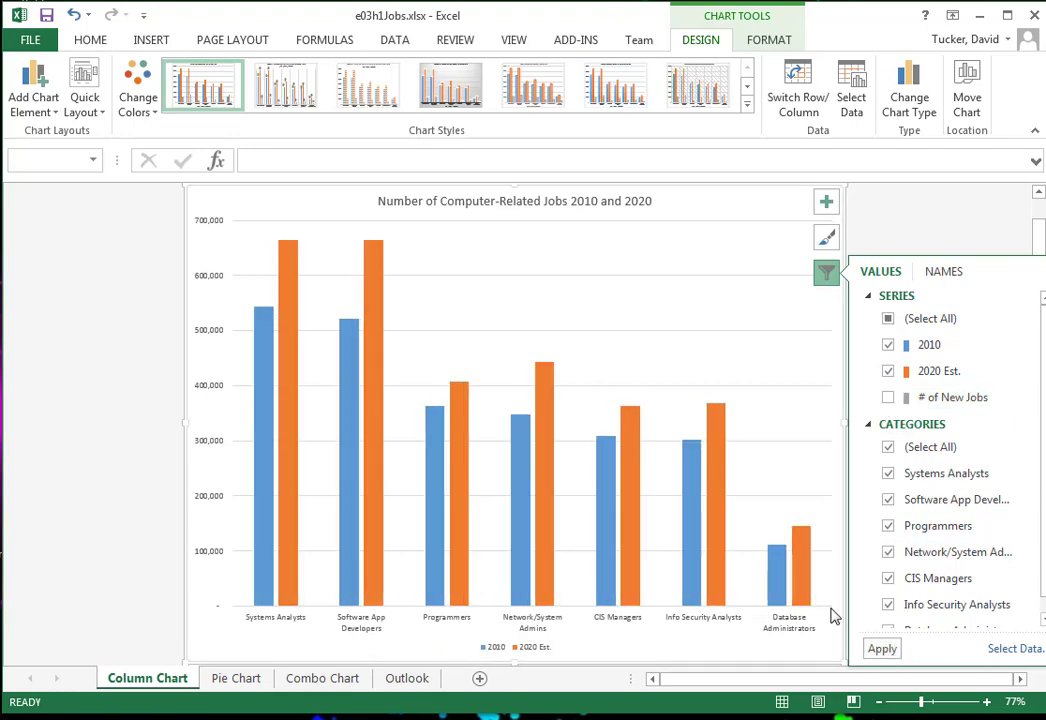
click(887, 527)
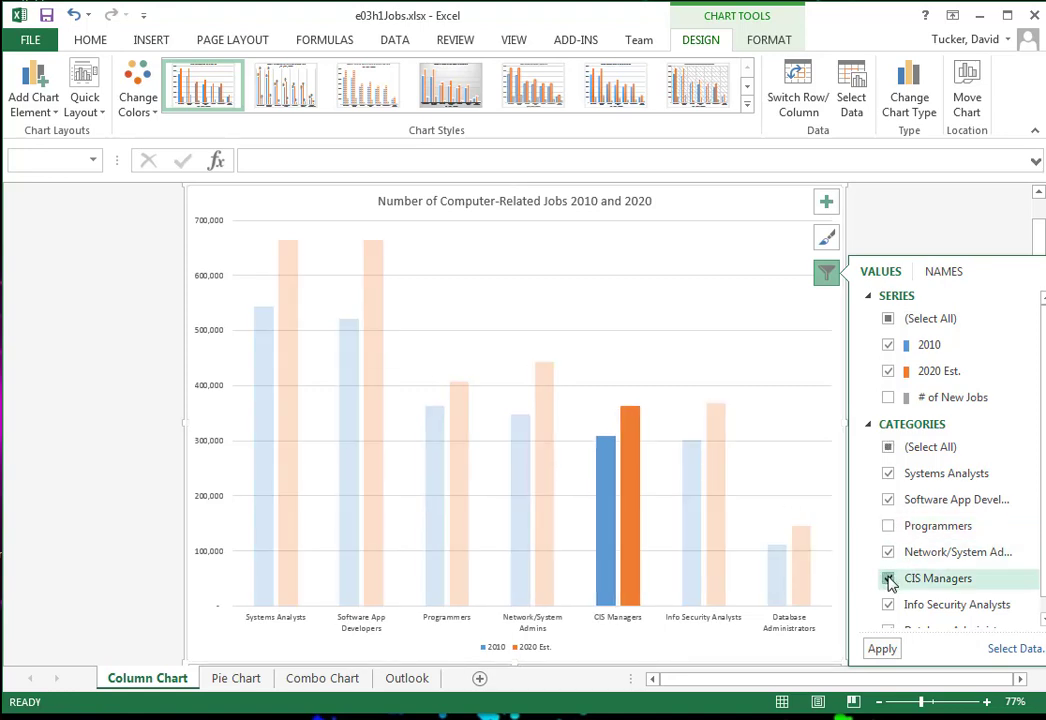
click(882, 649)
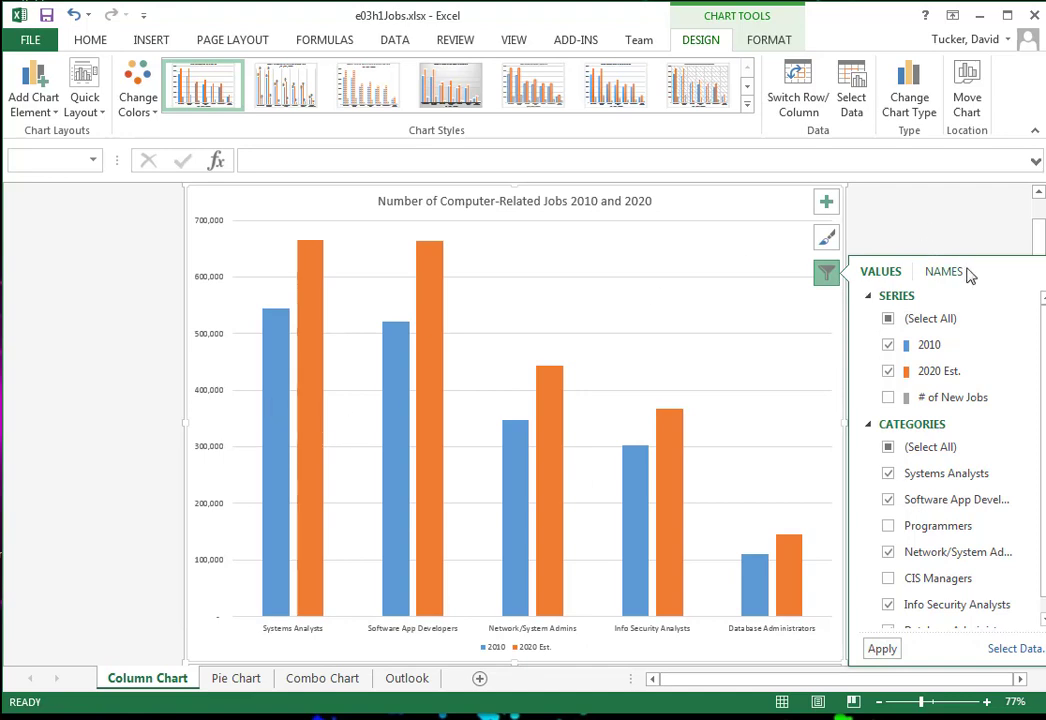
Step: Reselect the chart and its 2010 series, then browse the Chart Elements and Chart Styles buttons
click(958, 228)
click(279, 328)
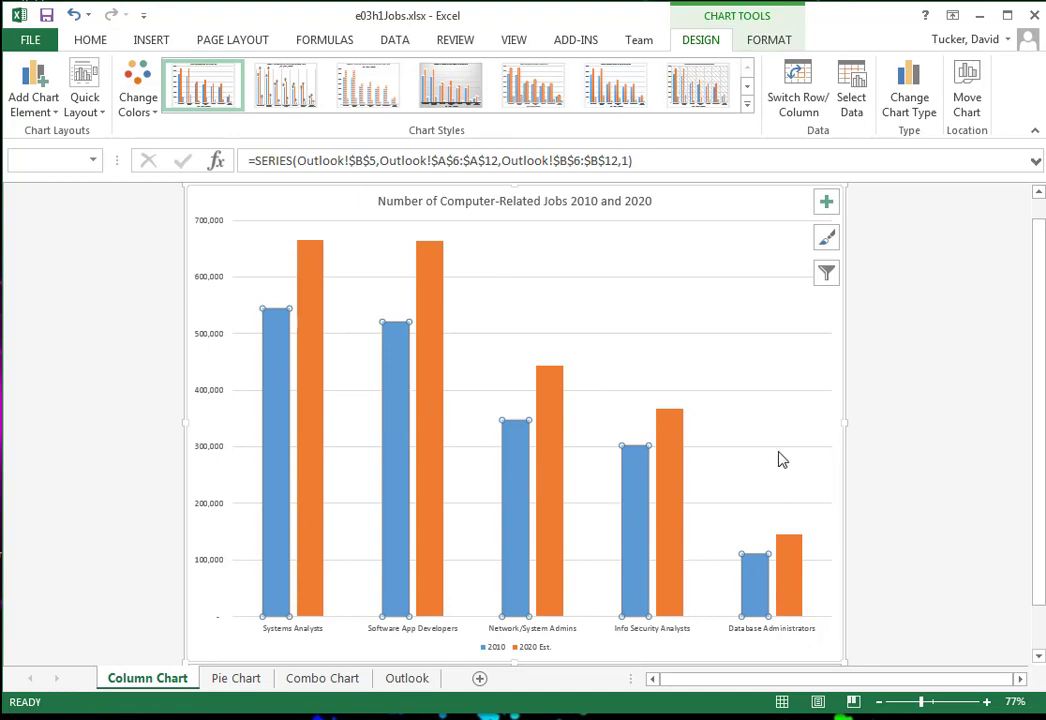
click(827, 202)
click(827, 202)
click(829, 237)
click(911, 212)
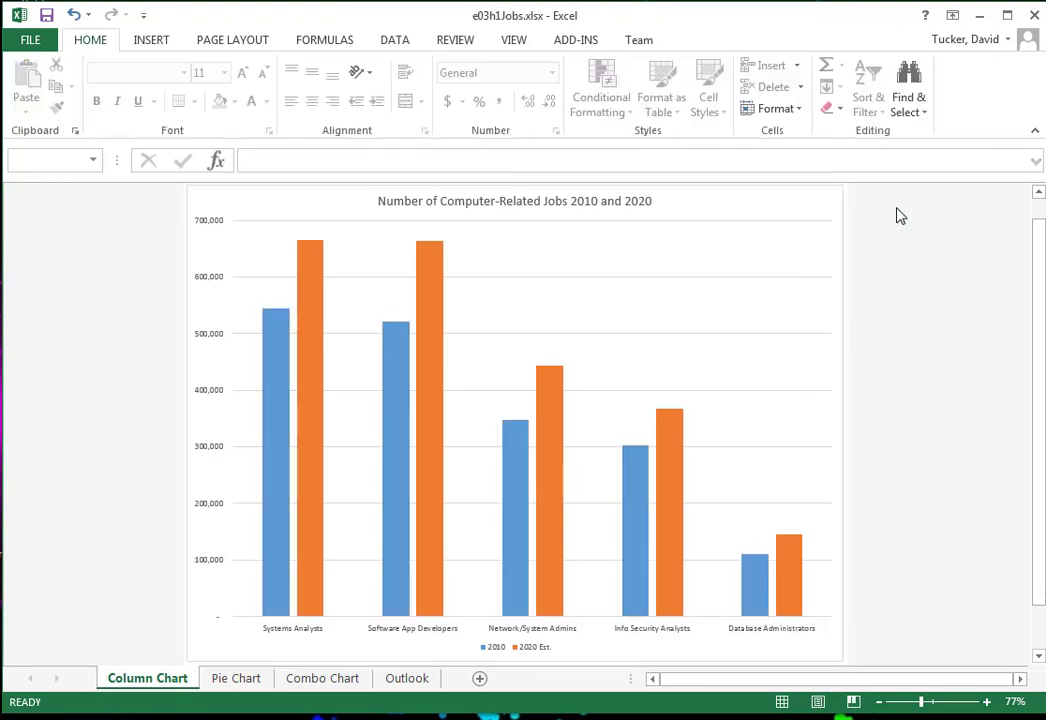
click(827, 212)
click(827, 203)
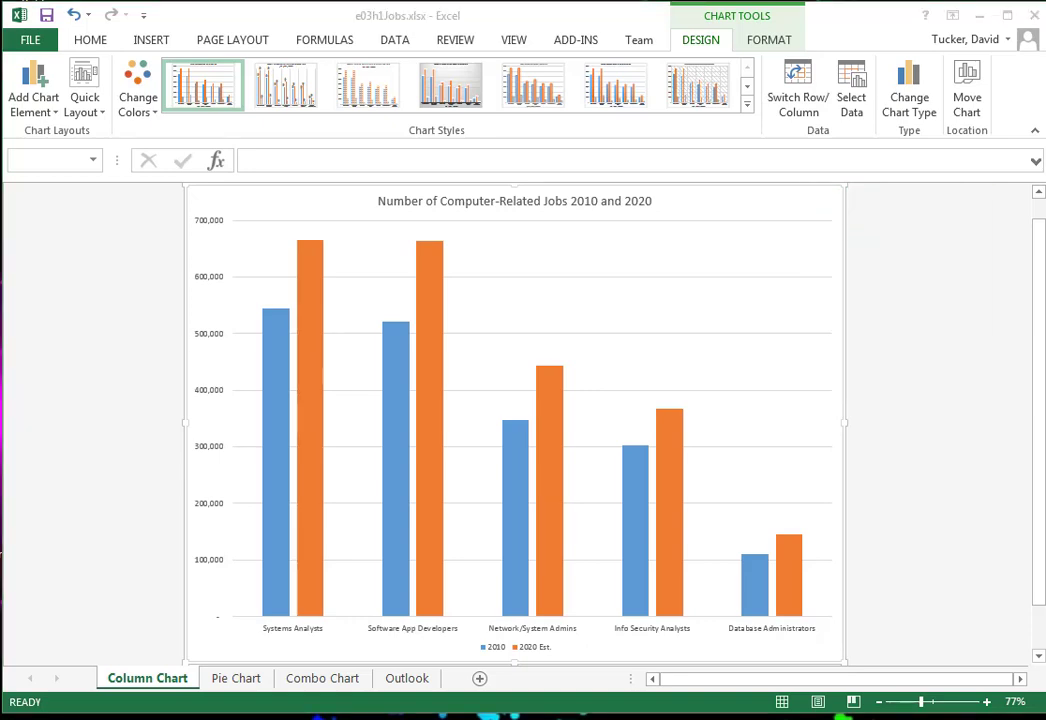
Step: Fill the 2010 series bars dark blue
click(272, 374)
right_click(275, 374)
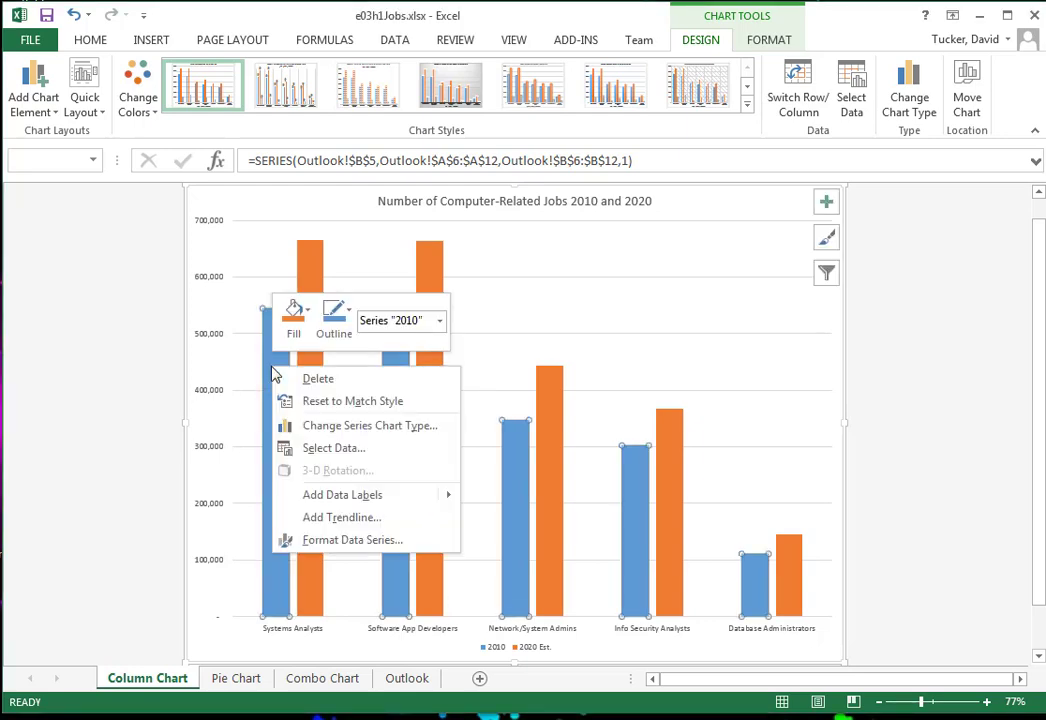
click(298, 318)
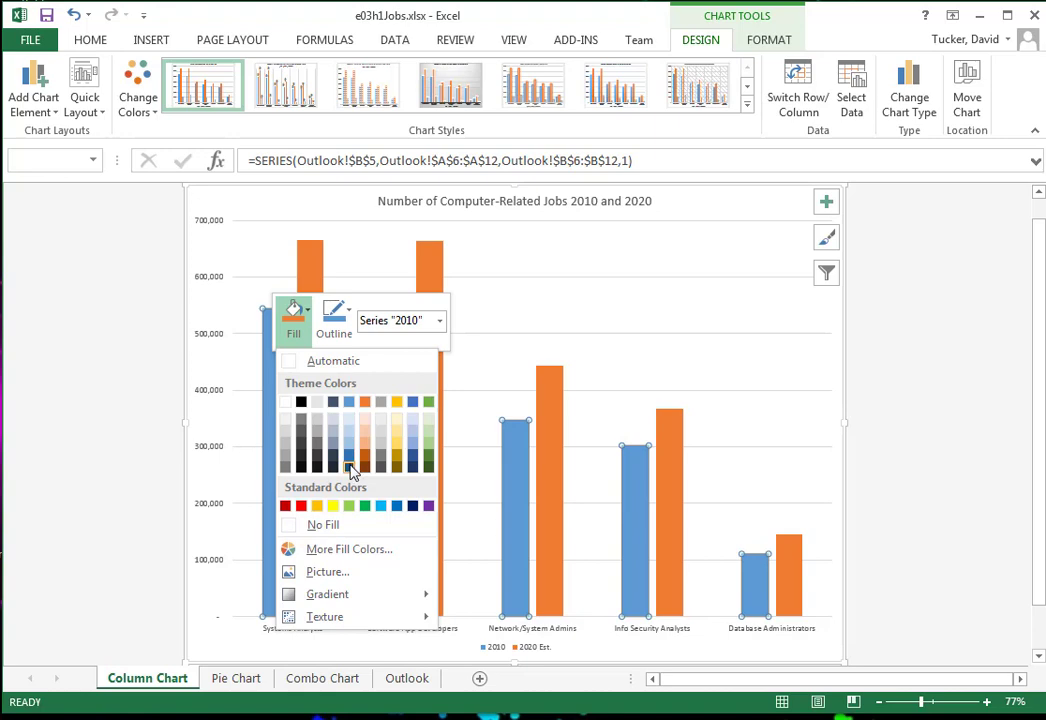
click(349, 466)
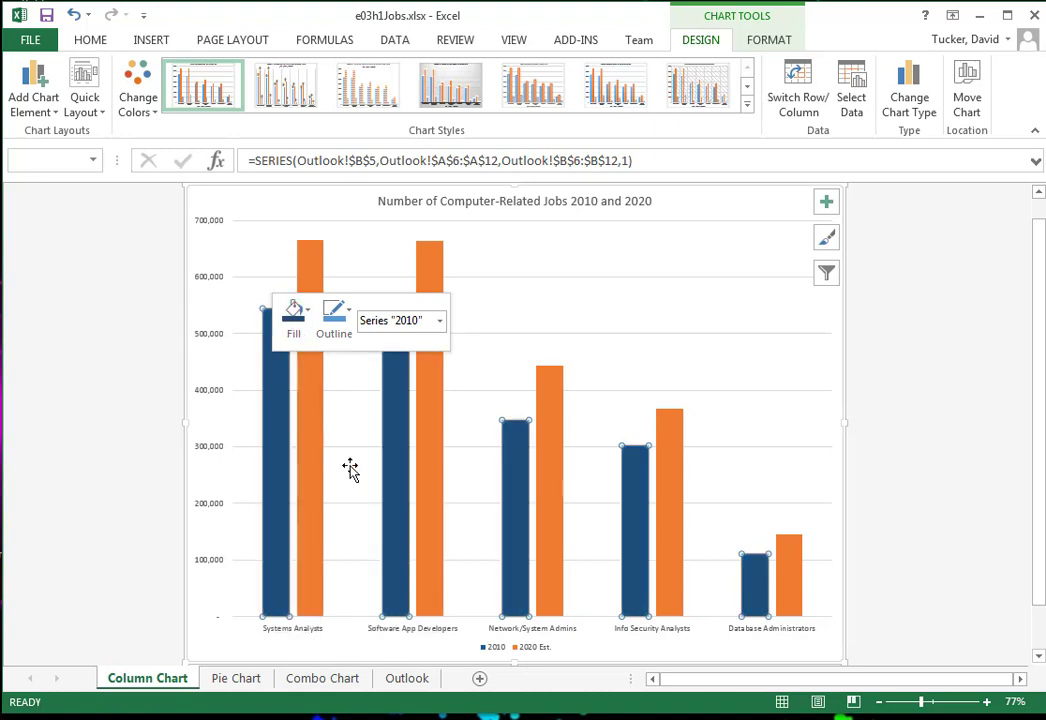
Step: Fill the 2020 Est. series bars red
click(311, 430)
right_click(320, 383)
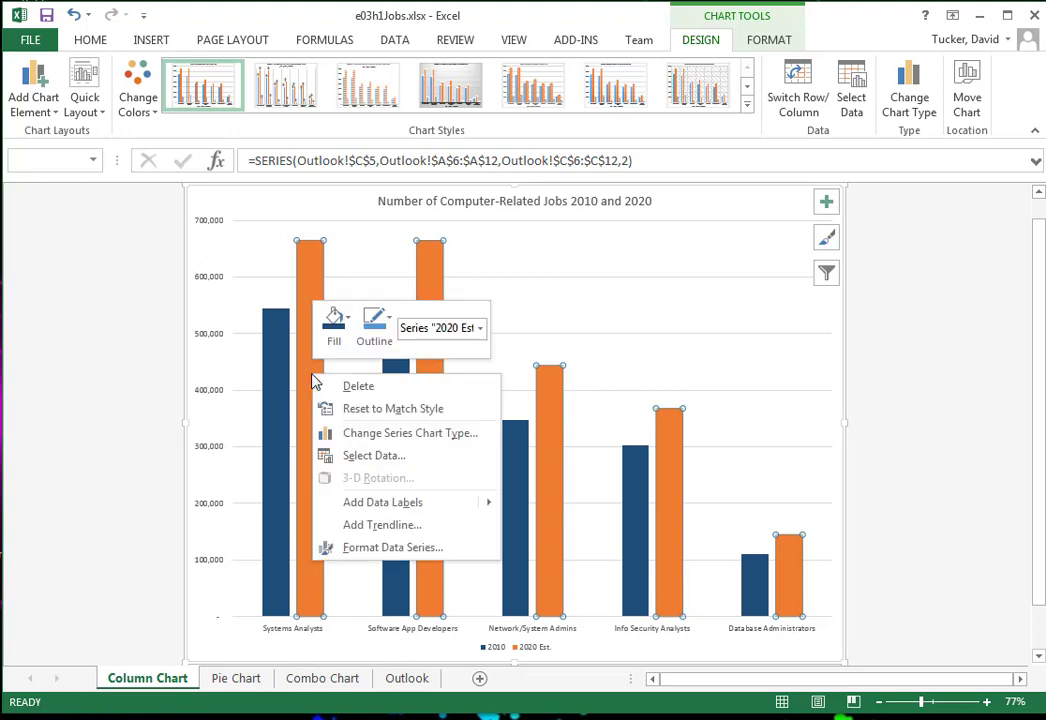
click(343, 327)
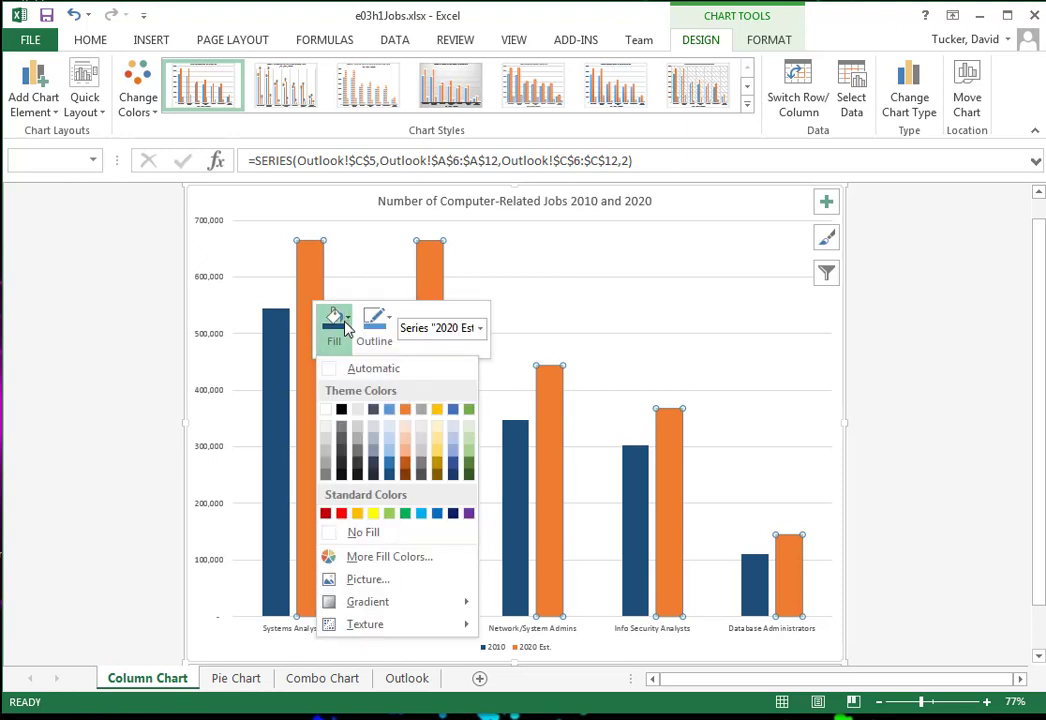
click(340, 513)
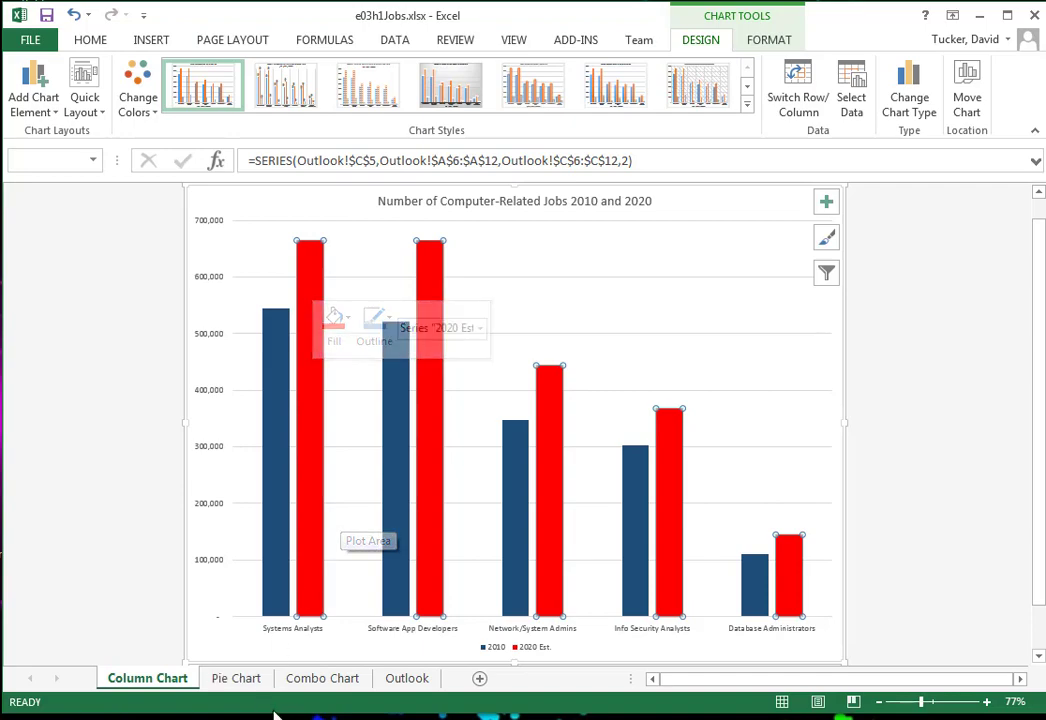
Step: Insert a blank column D on the Outlook sheet before the # of New Jobs column
click(405, 680)
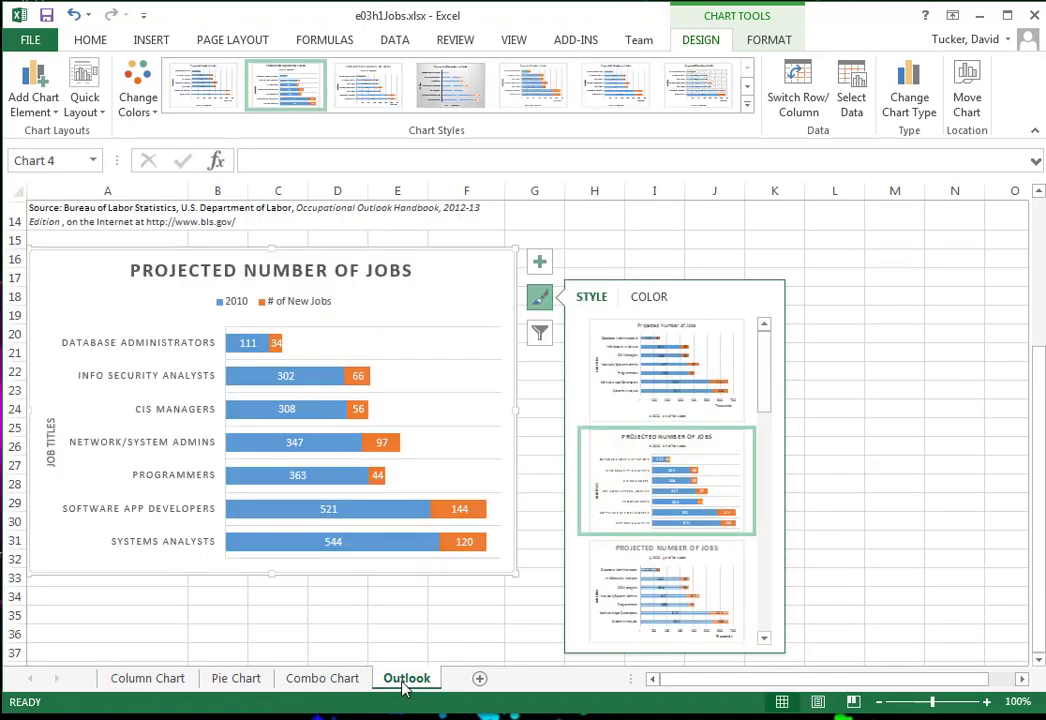
click(855, 503)
scroll(843, 513, up, 5)
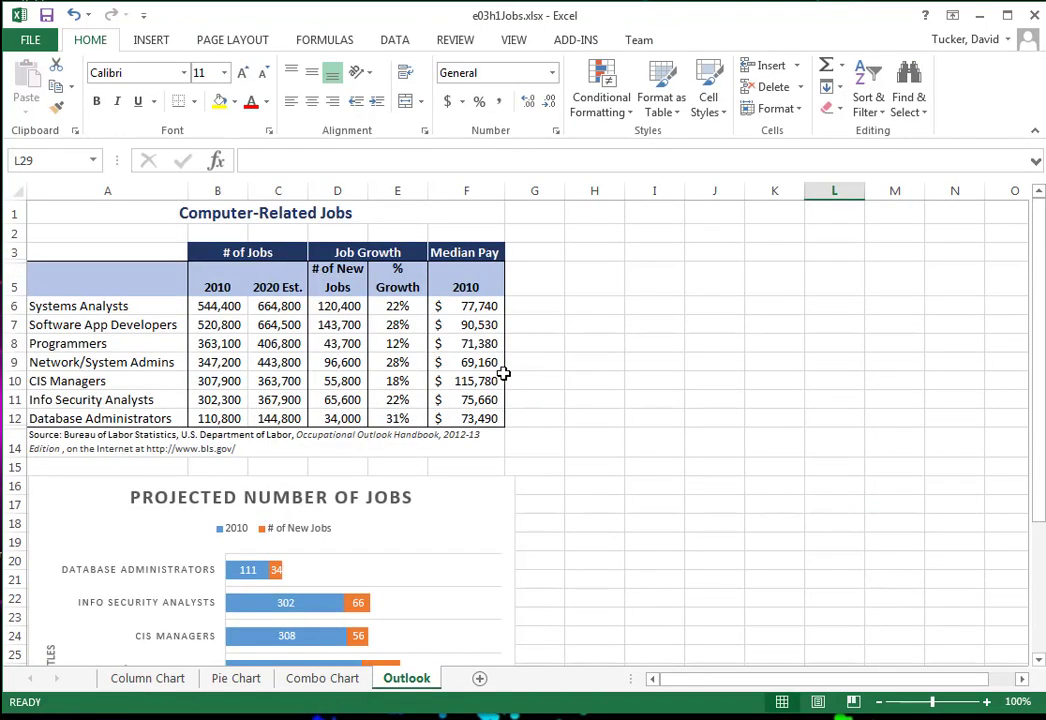
click(338, 191)
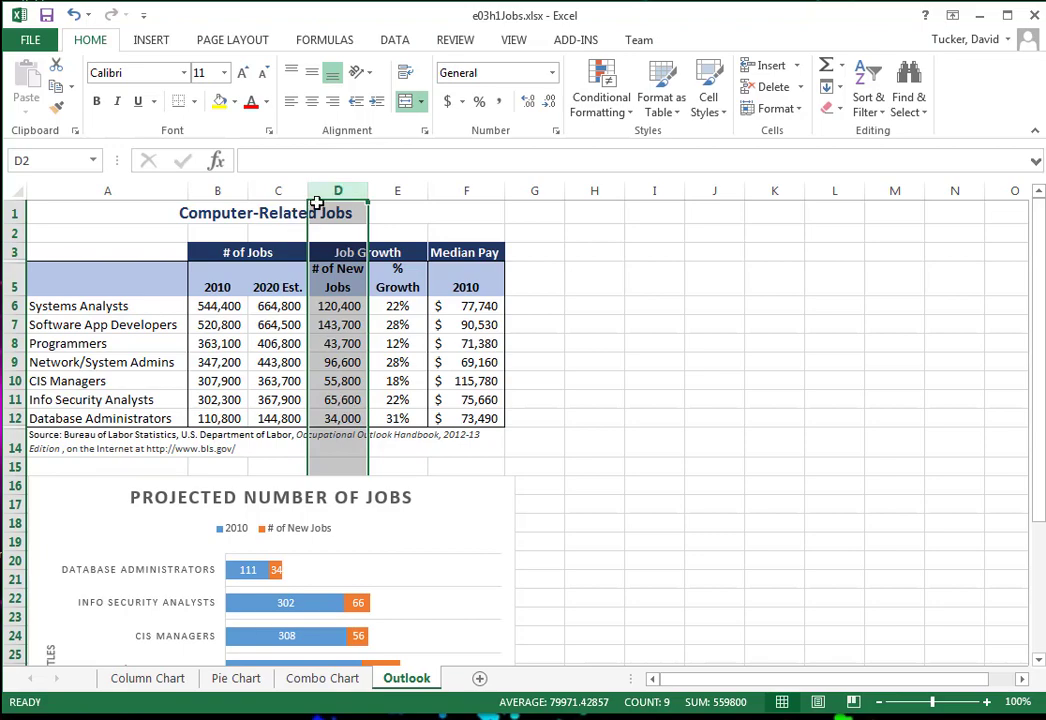
right_click(328, 192)
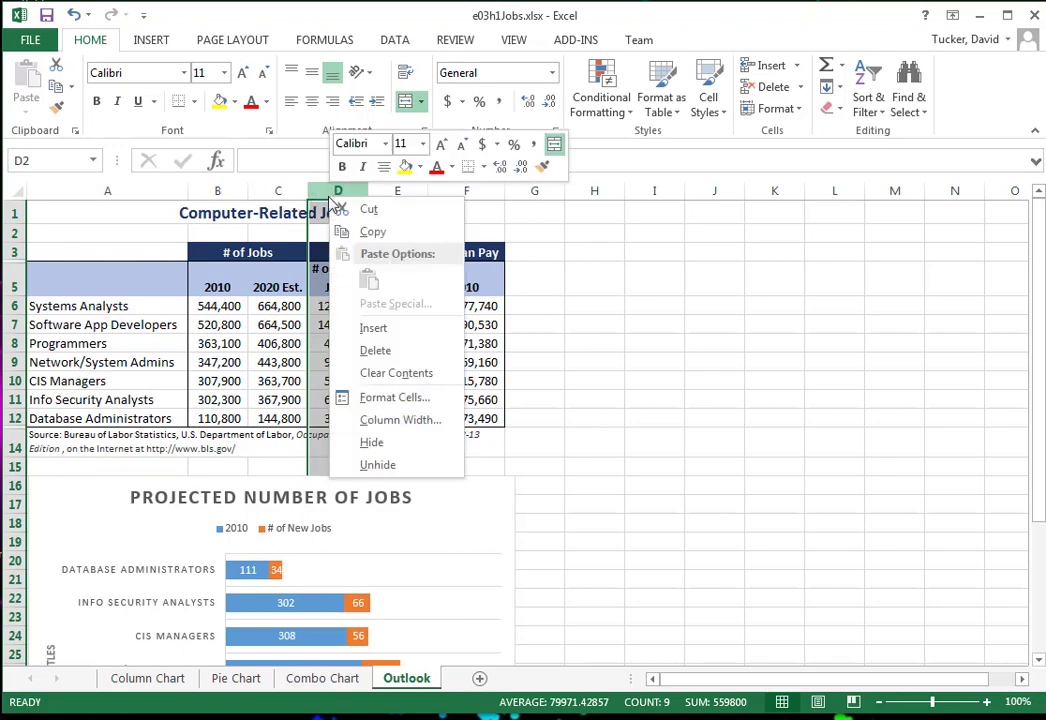
click(373, 328)
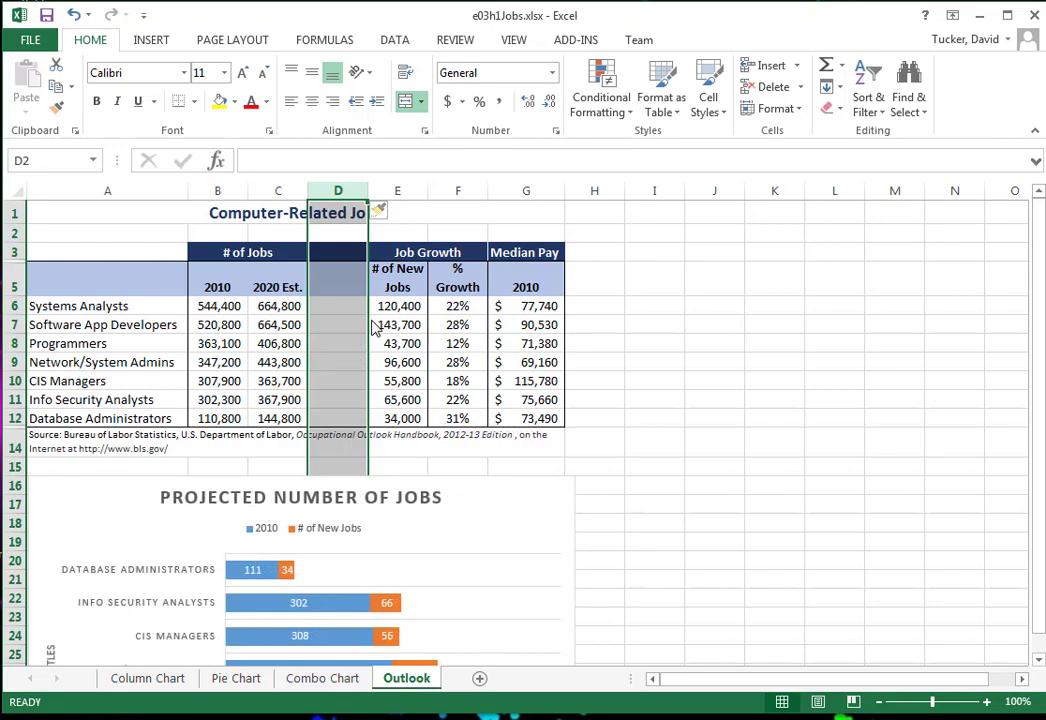
click(330, 305)
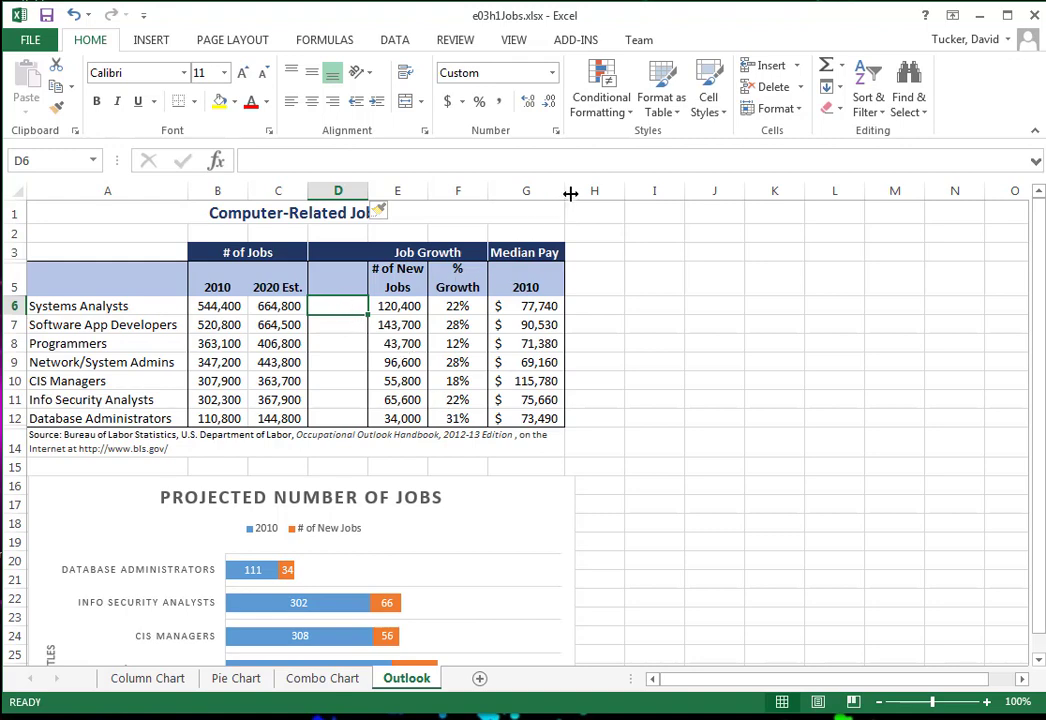
Step: Create a line sparkline in D6 using data range B6:C6
click(798, 66)
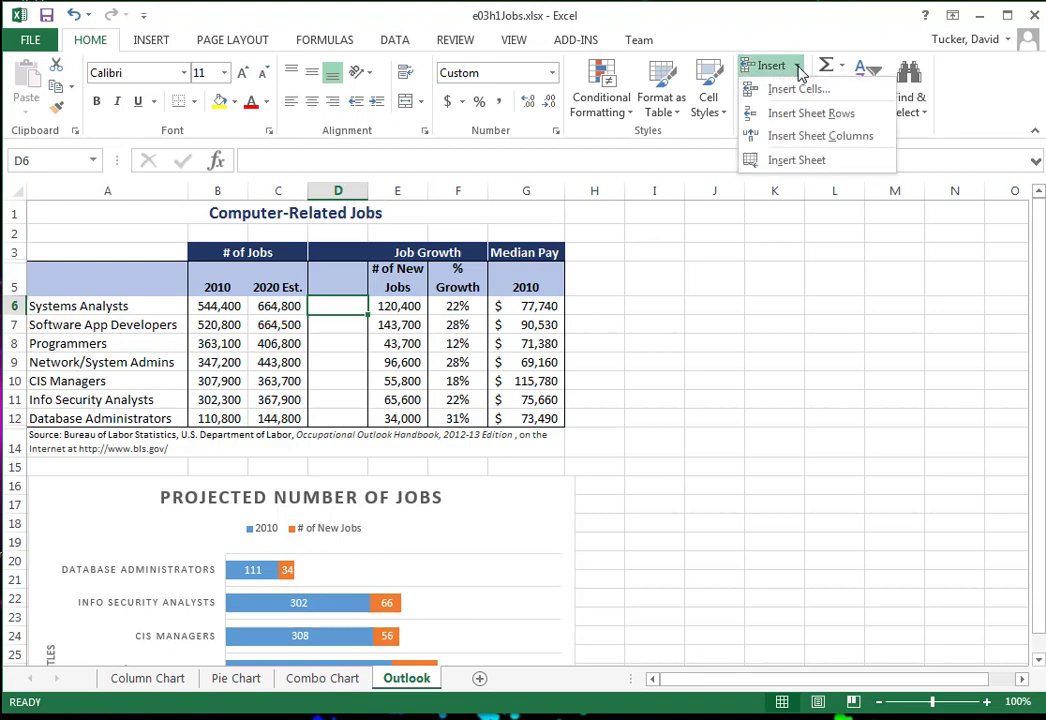
click(806, 306)
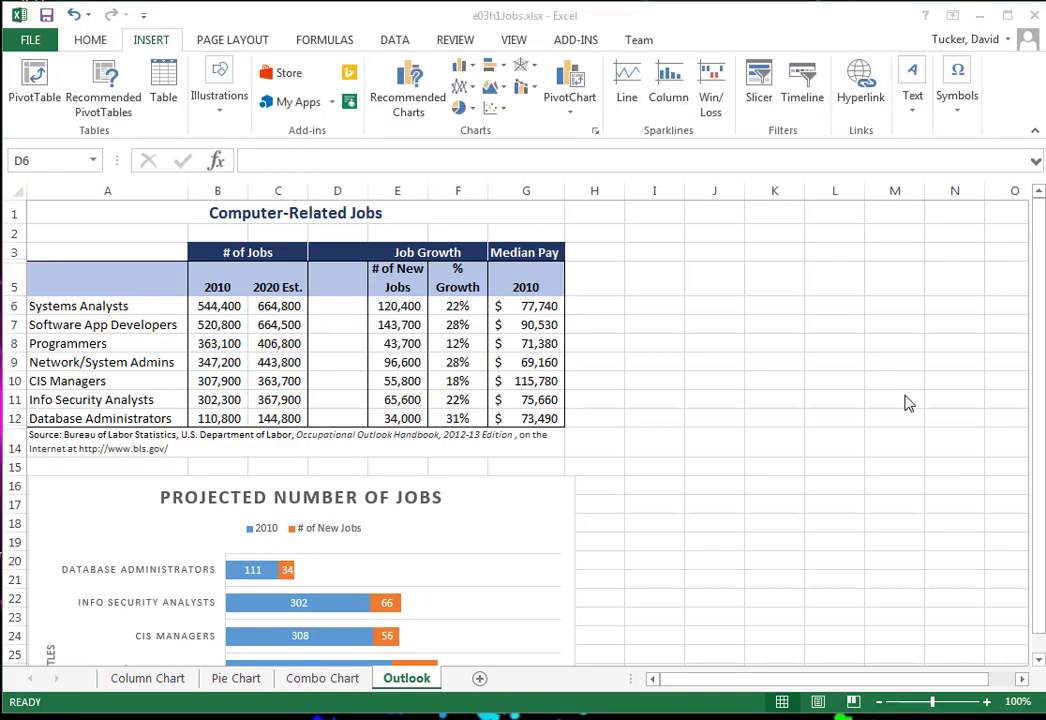
click(120, 32)
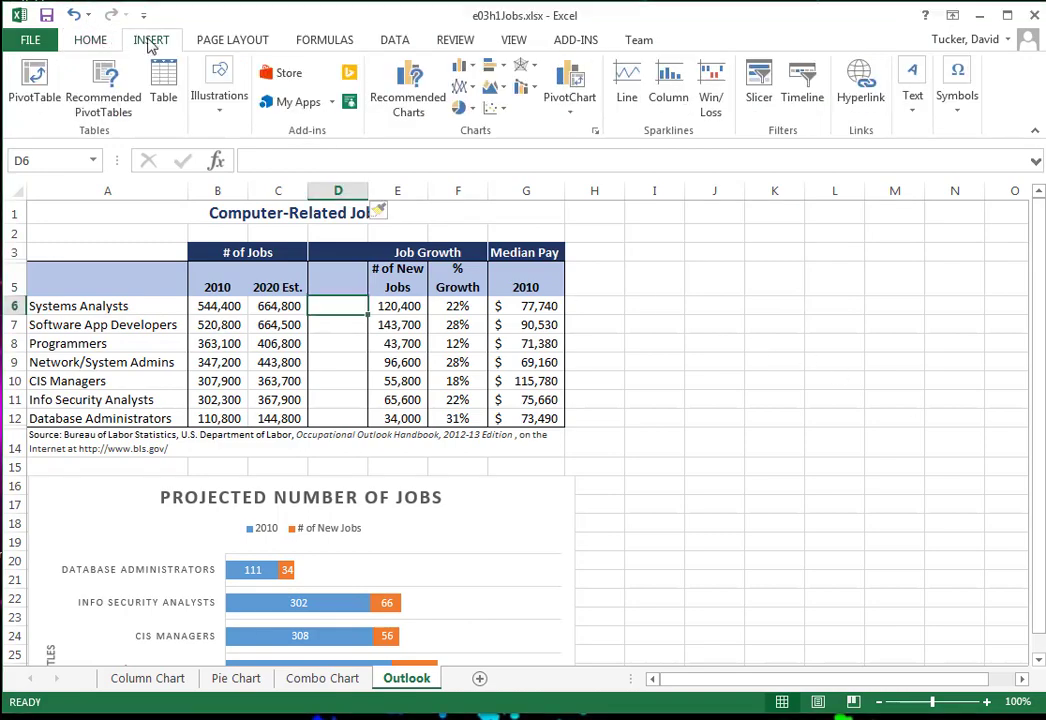
click(95, 42)
click(152, 42)
click(629, 100)
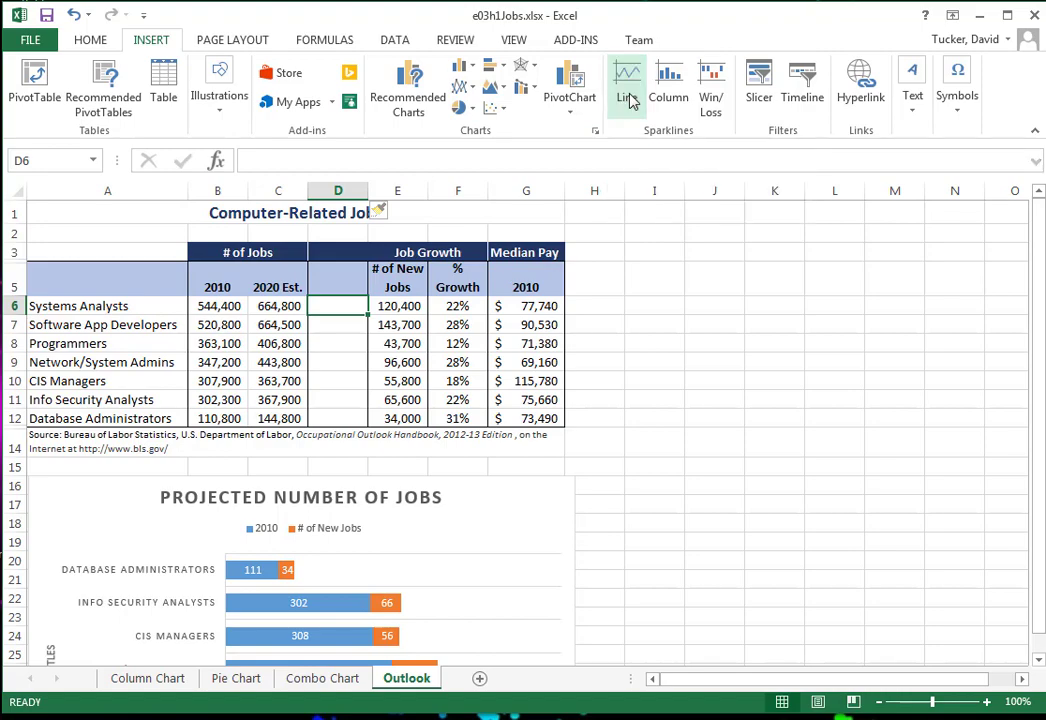
drag(460, 320, 838, 305)
drag(222, 310, 273, 304)
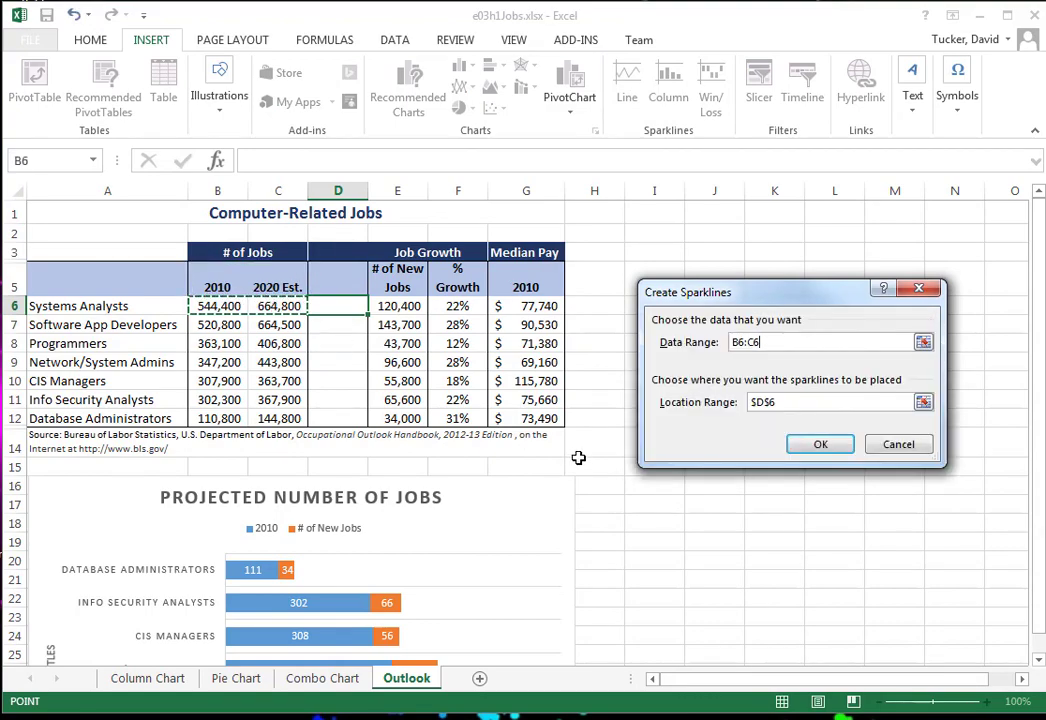
click(826, 450)
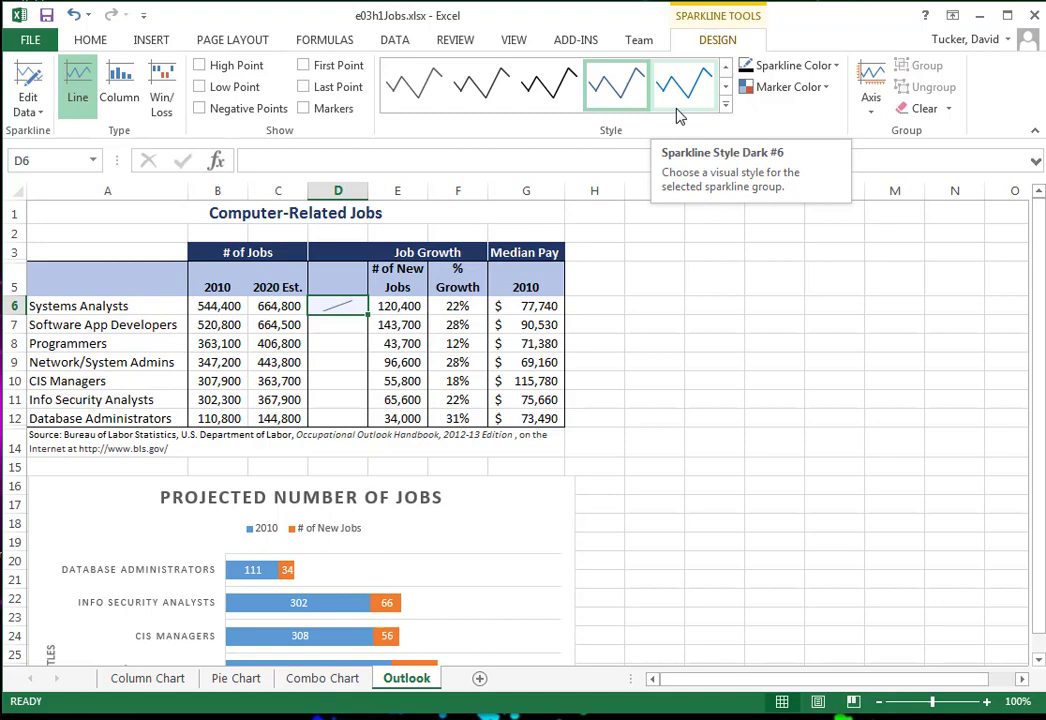
Step: Give the D6 sparkline a blue style with High Point and Low Point markers
click(726, 107)
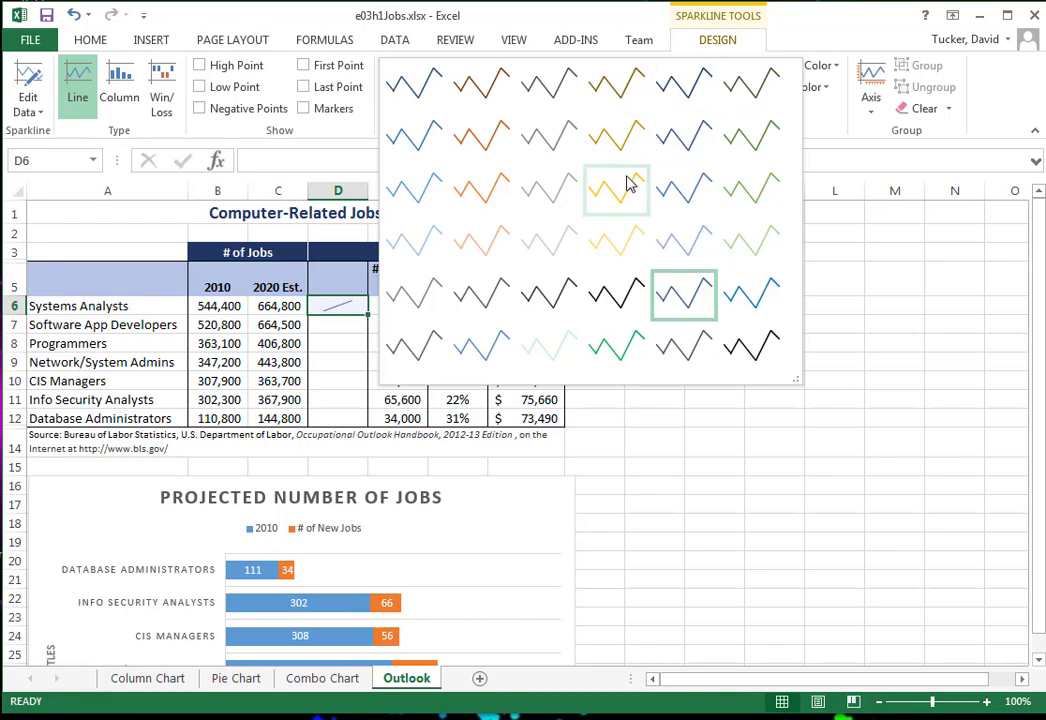
click(684, 200)
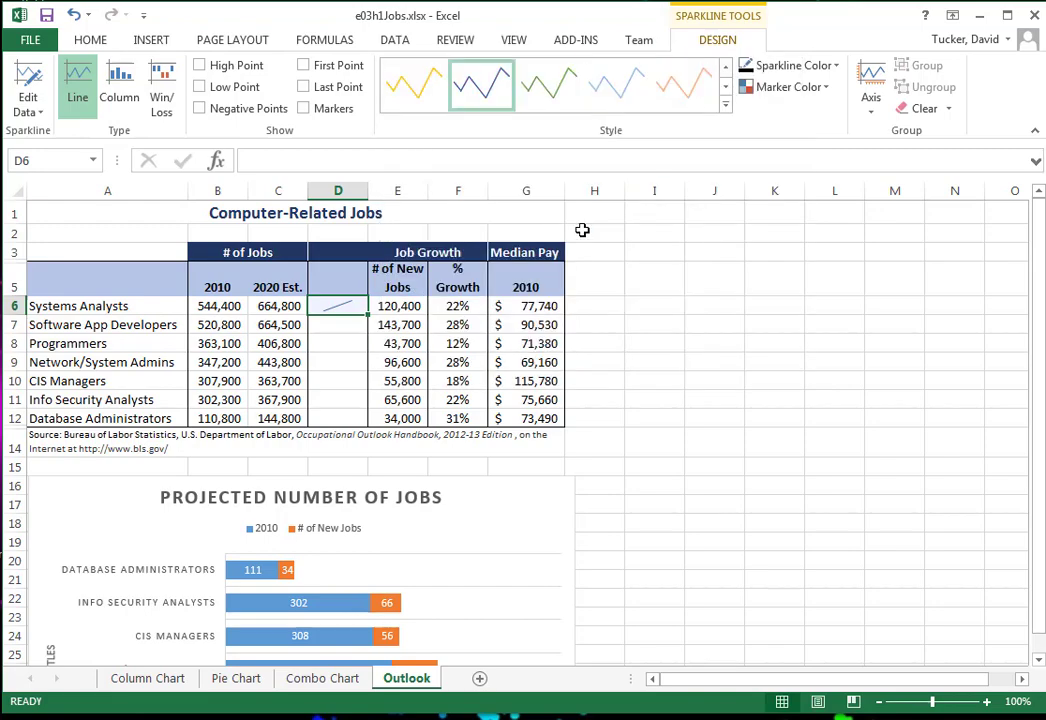
click(200, 66)
click(203, 88)
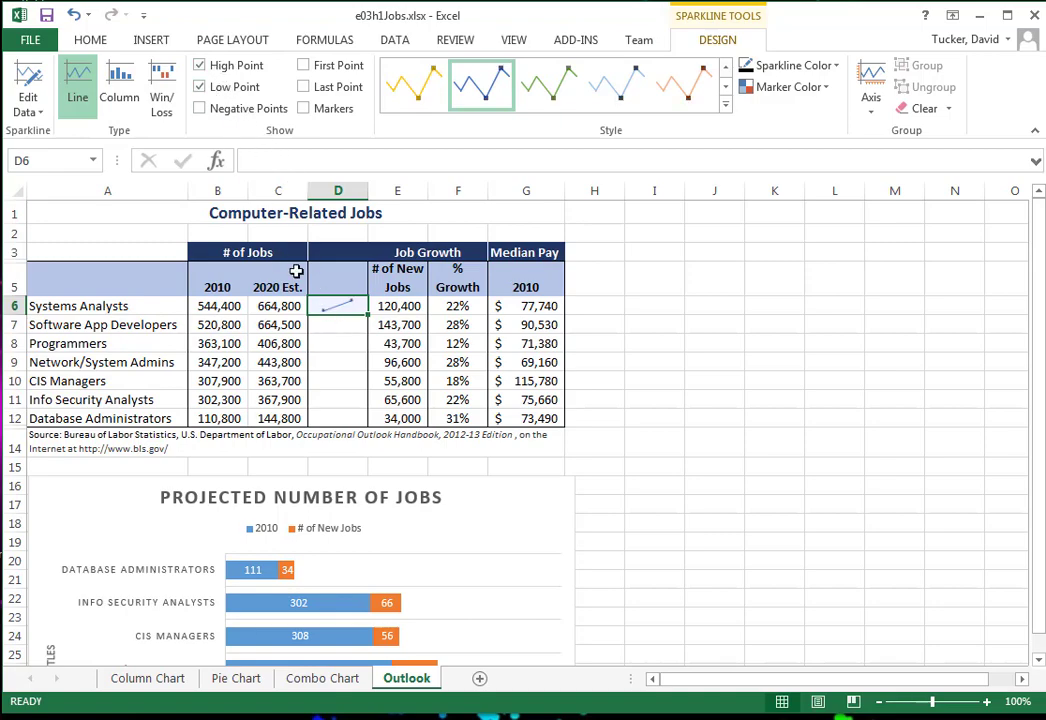
click(725, 106)
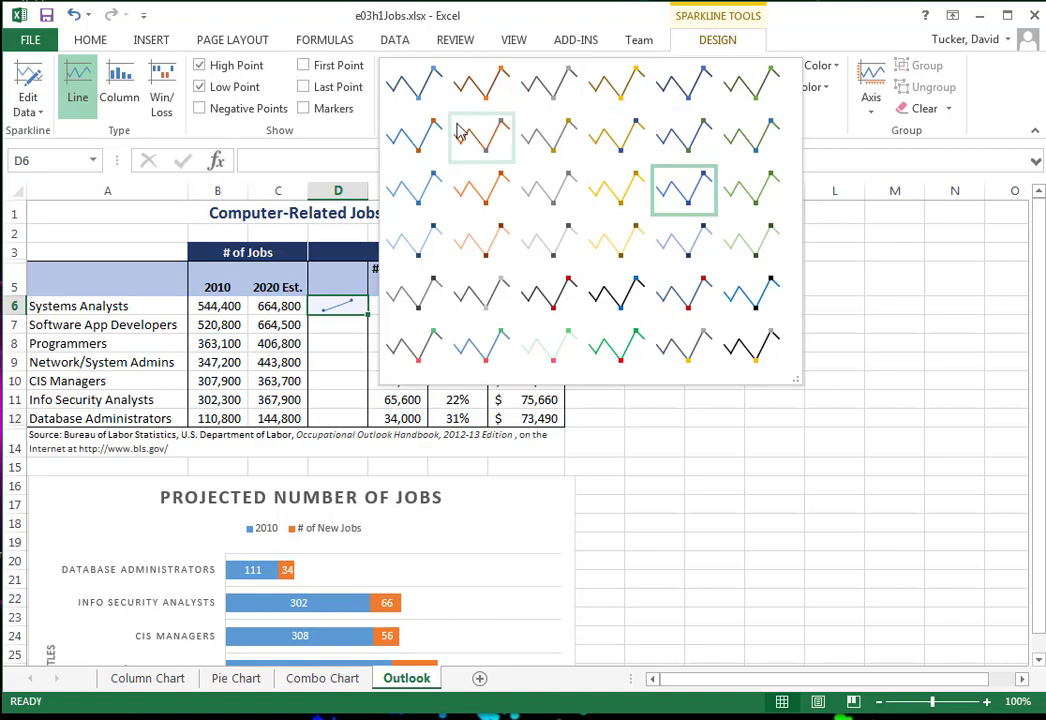
click(420, 133)
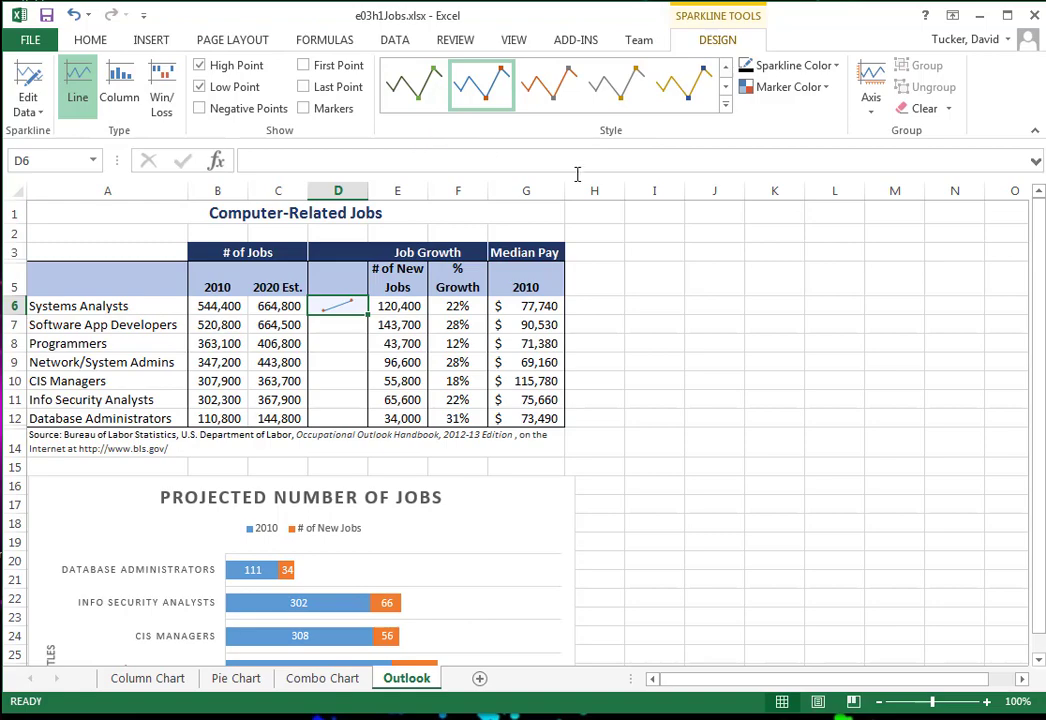
Step: Set the sparkline's vertical axis minimum and maximum to Same for All Sparklines
click(868, 106)
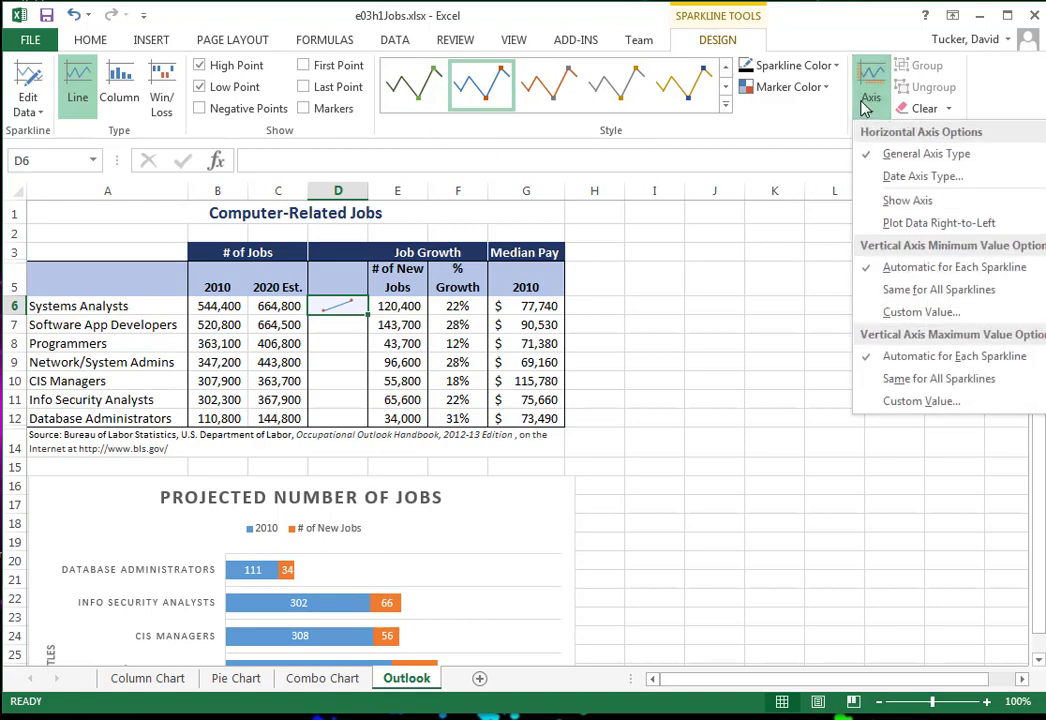
click(885, 290)
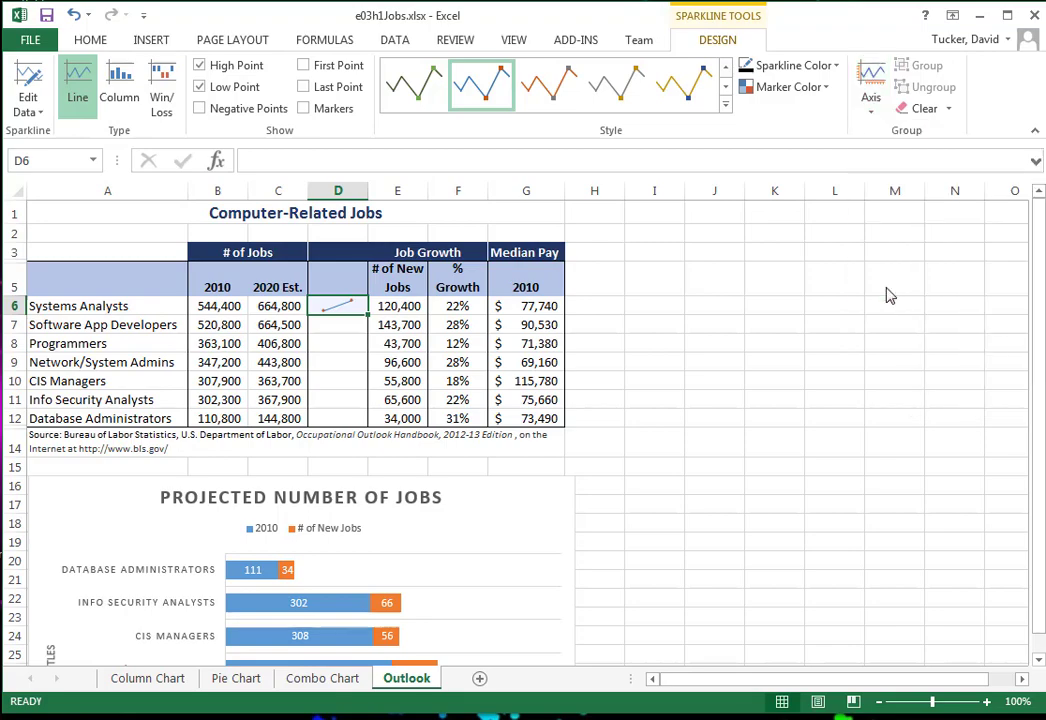
click(873, 113)
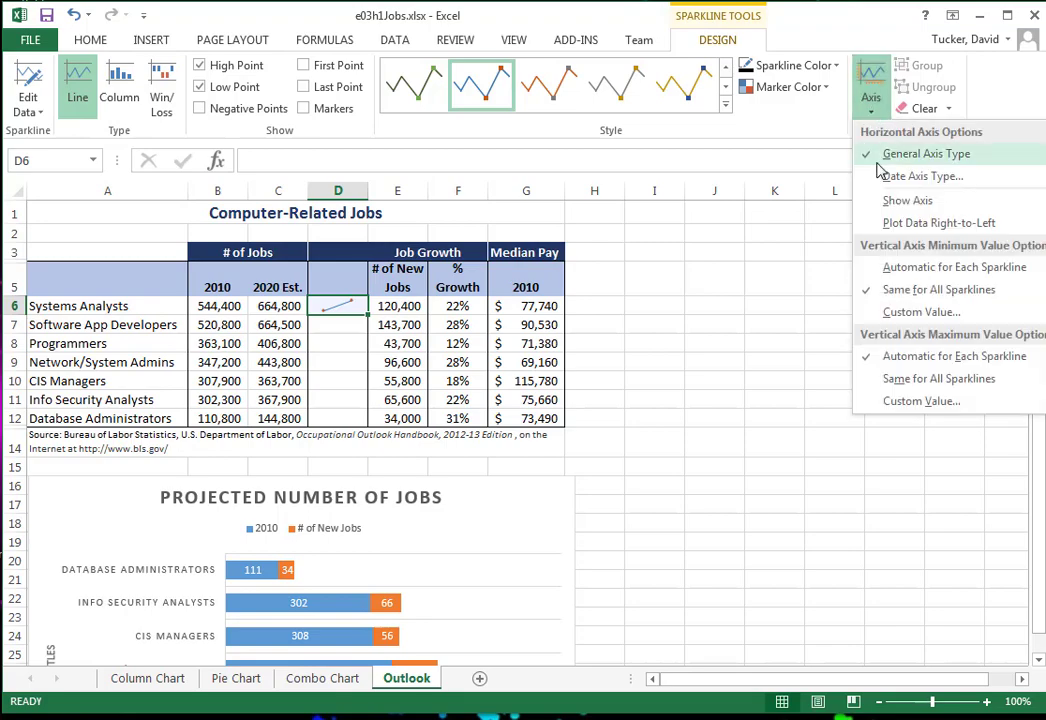
click(898, 380)
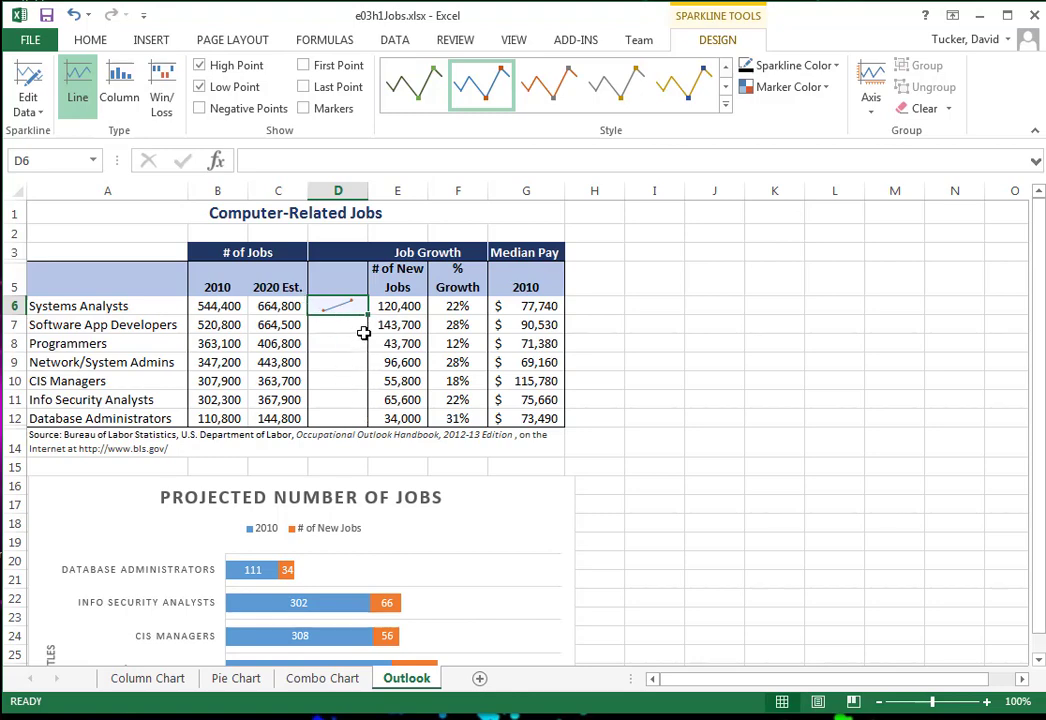
Step: Fill the D6 sparkline down to D12 so each job row gets its own sparkline
drag(367, 315, 365, 426)
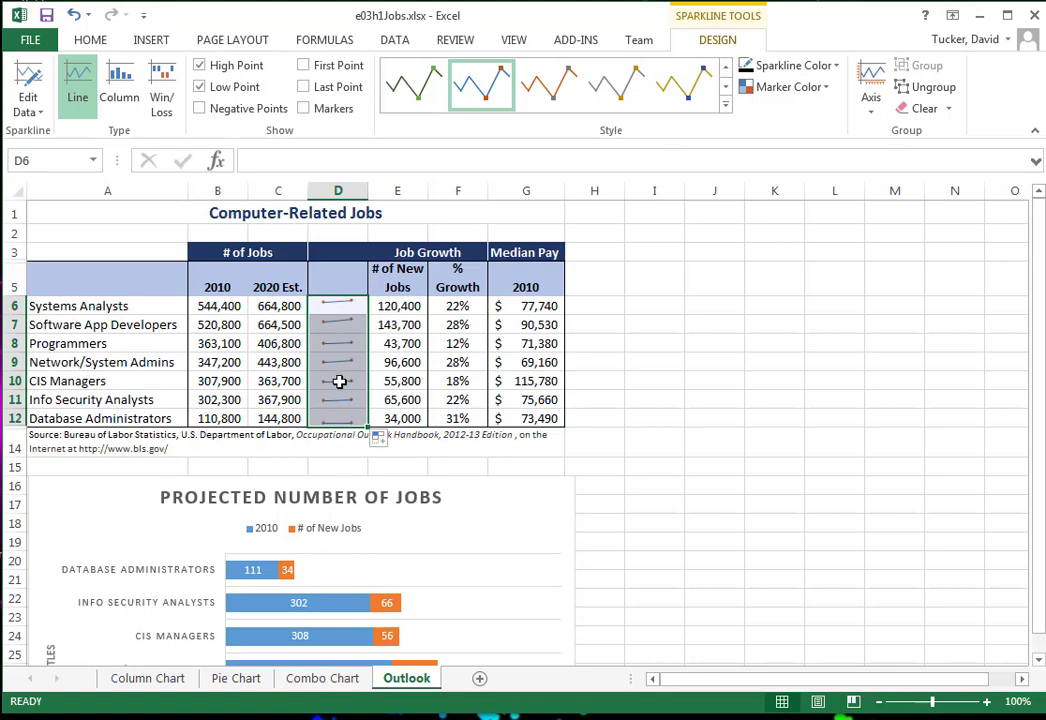
click(343, 337)
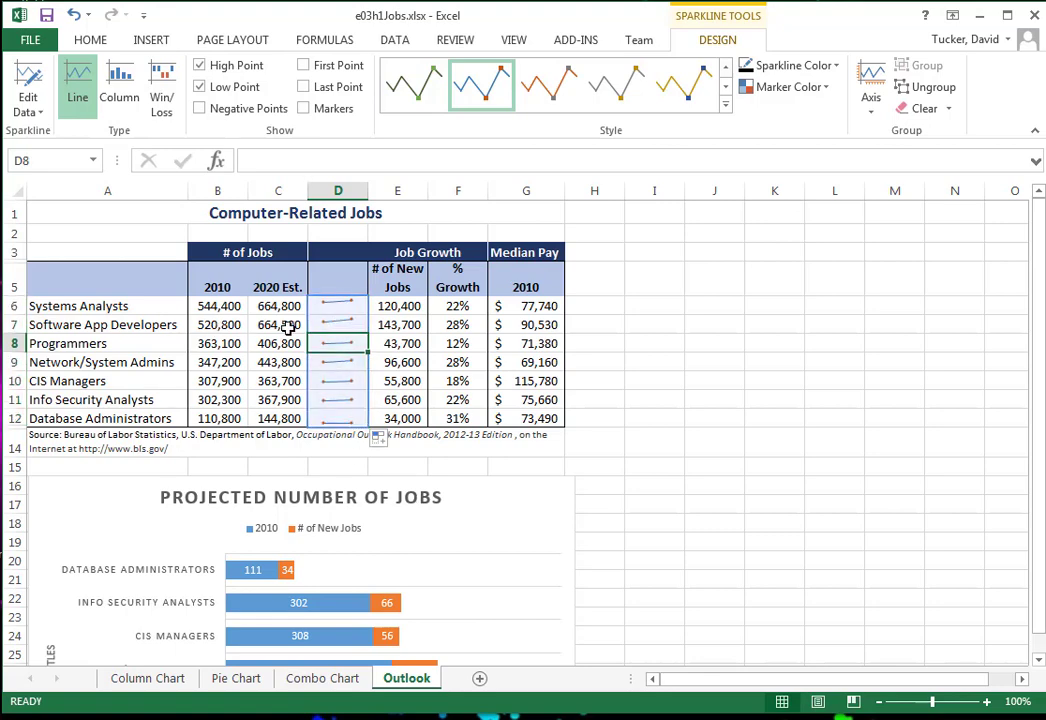